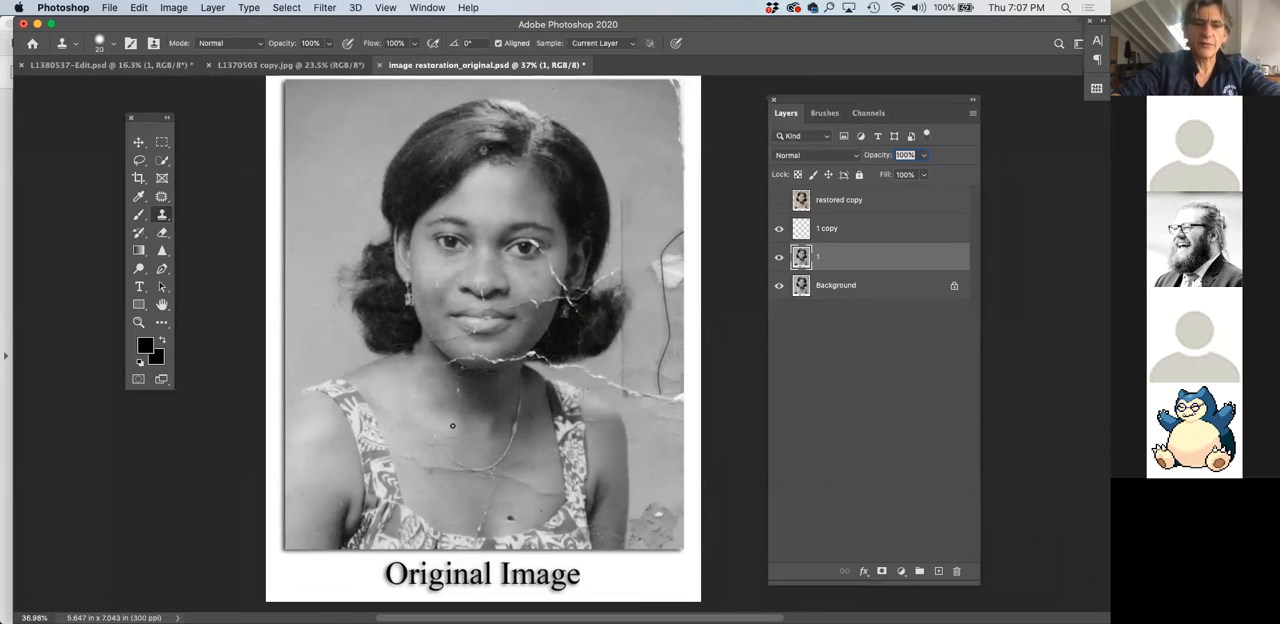
# Remove the necklace and the crease across the upper chest on layer 1 with the Spot Healing Brush
pyautogui.scroll(4, 451, 424)
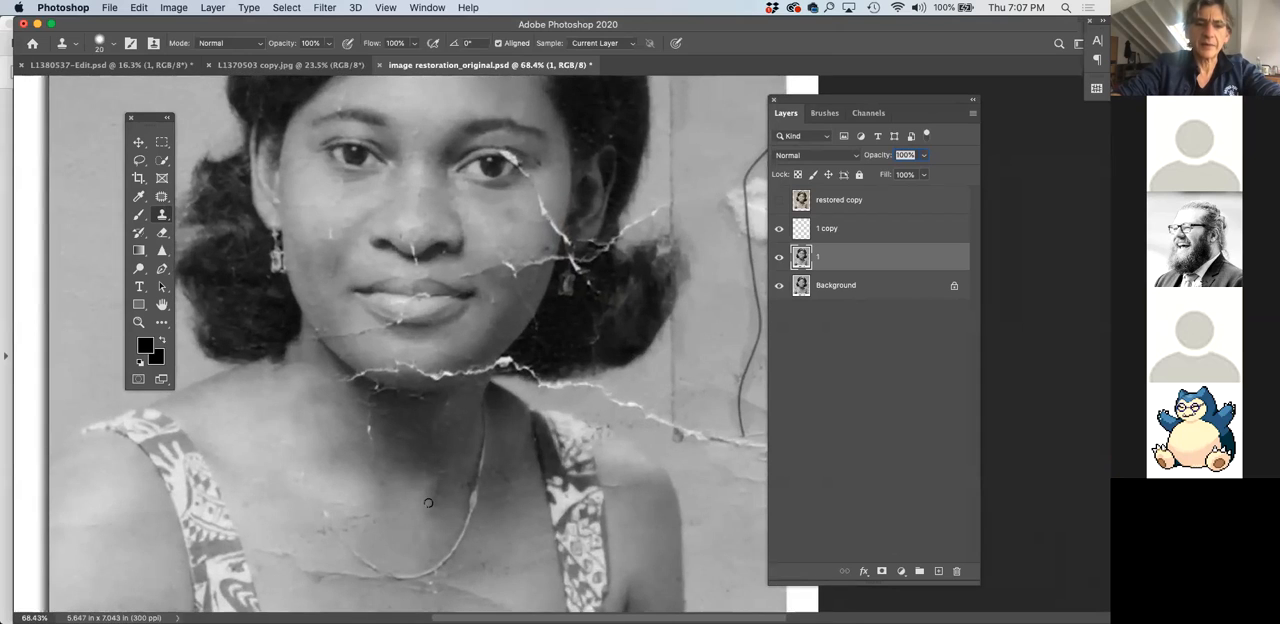
pyautogui.scroll(2, 428, 503)
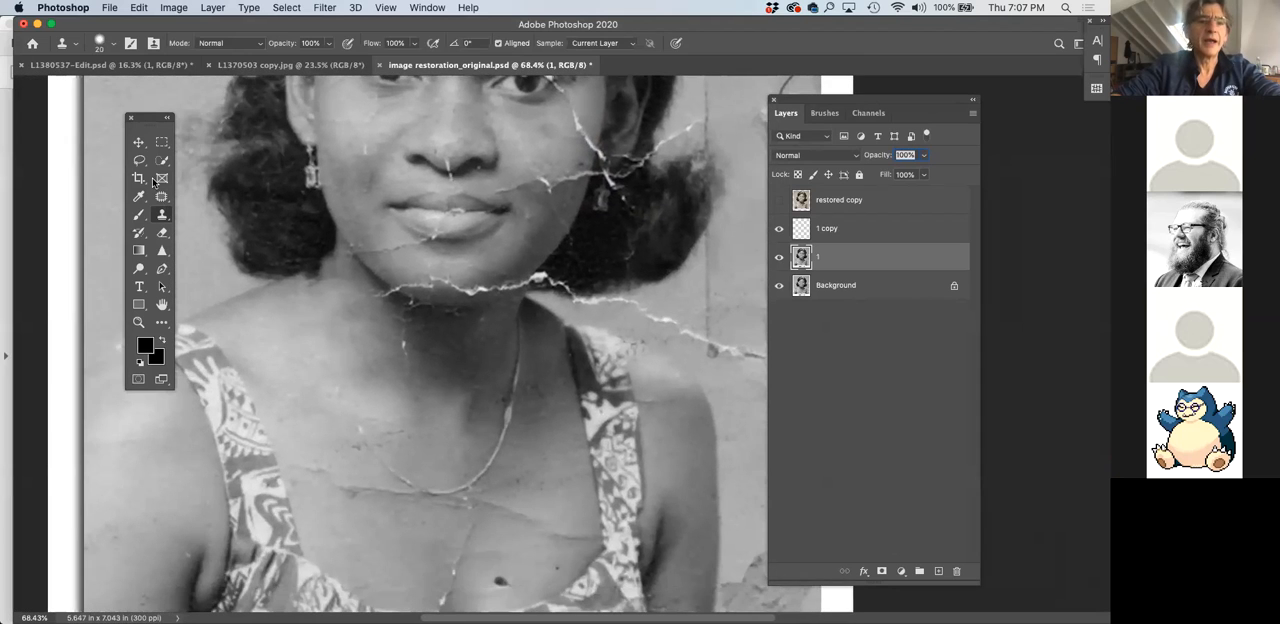
pyautogui.moveTo(166, 198); pyautogui.dragTo(210, 194)
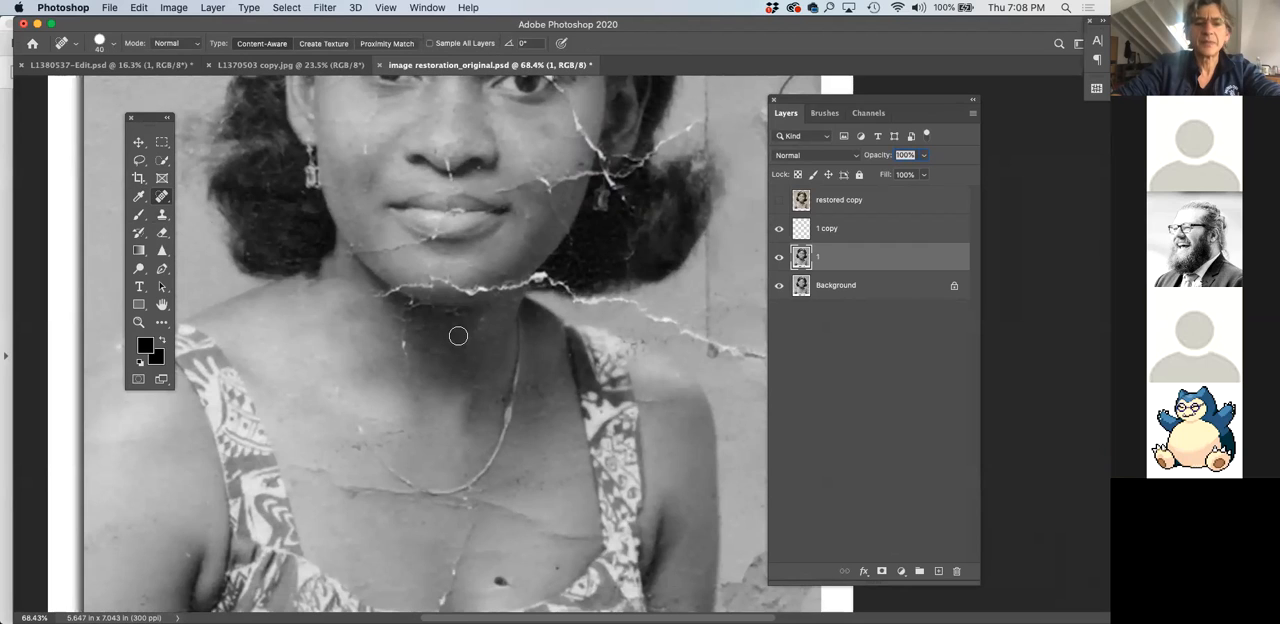
pyautogui.moveTo(521, 361)
pyautogui.mouseDown()
pyautogui.moveTo(482, 473)
pyautogui.moveTo(458, 485)
pyautogui.moveTo(433, 491)
pyautogui.moveTo(355, 412)
pyautogui.mouseUp()
pyautogui.moveTo(336, 487)
pyautogui.mouseDown()
pyautogui.moveTo(459, 489)
pyautogui.moveTo(463, 502)
pyautogui.moveTo(542, 521)
pyautogui.mouseUp()
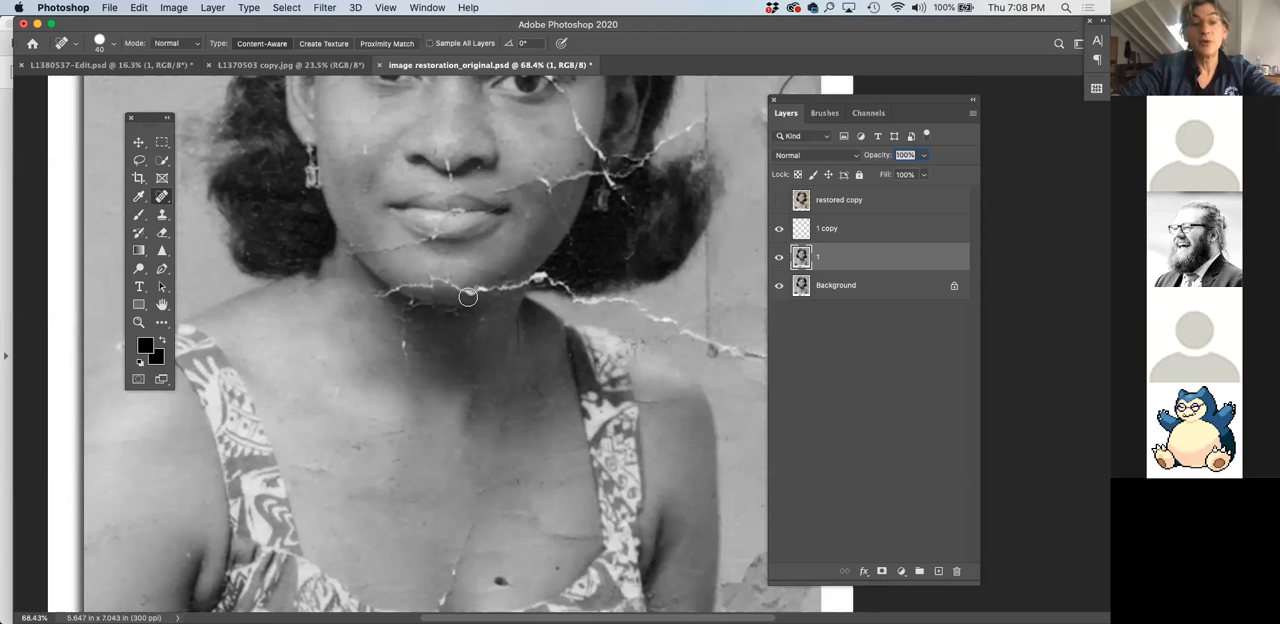
# Try to heal the white crack under the chin with the Spot Healing Brush and undo the stroke
pyautogui.moveTo(393, 291); pyautogui.dragTo(491, 292)
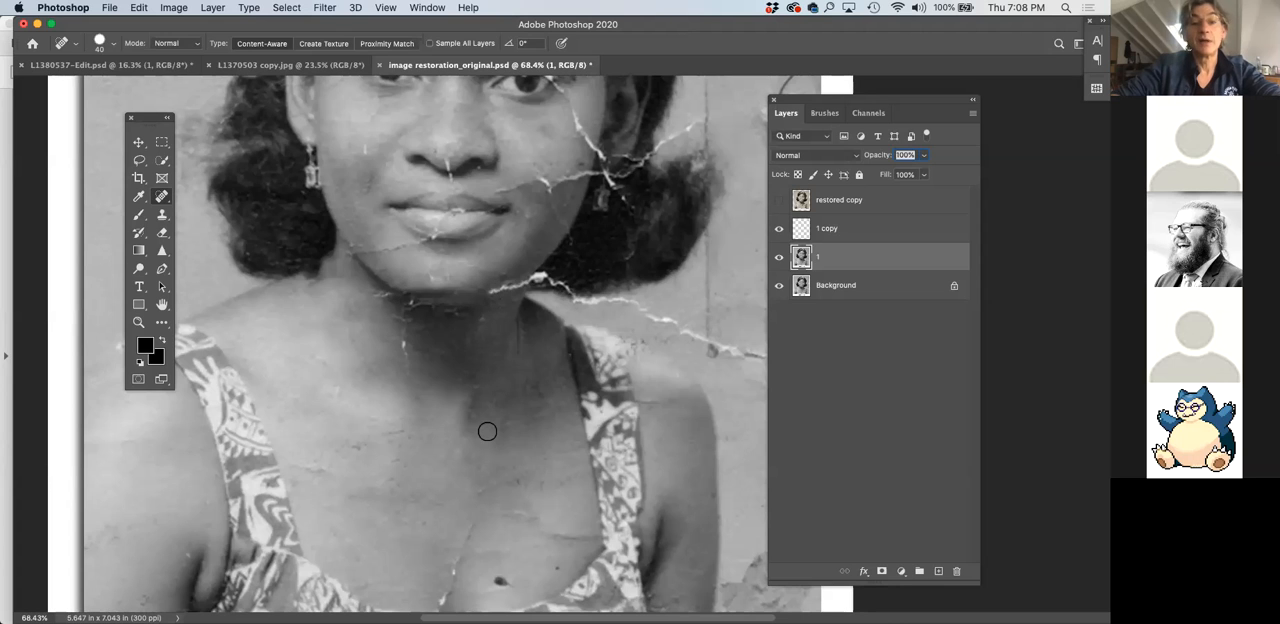
pyautogui.scroll(2, 443, 340)
pyautogui.scroll(5, 443, 340)
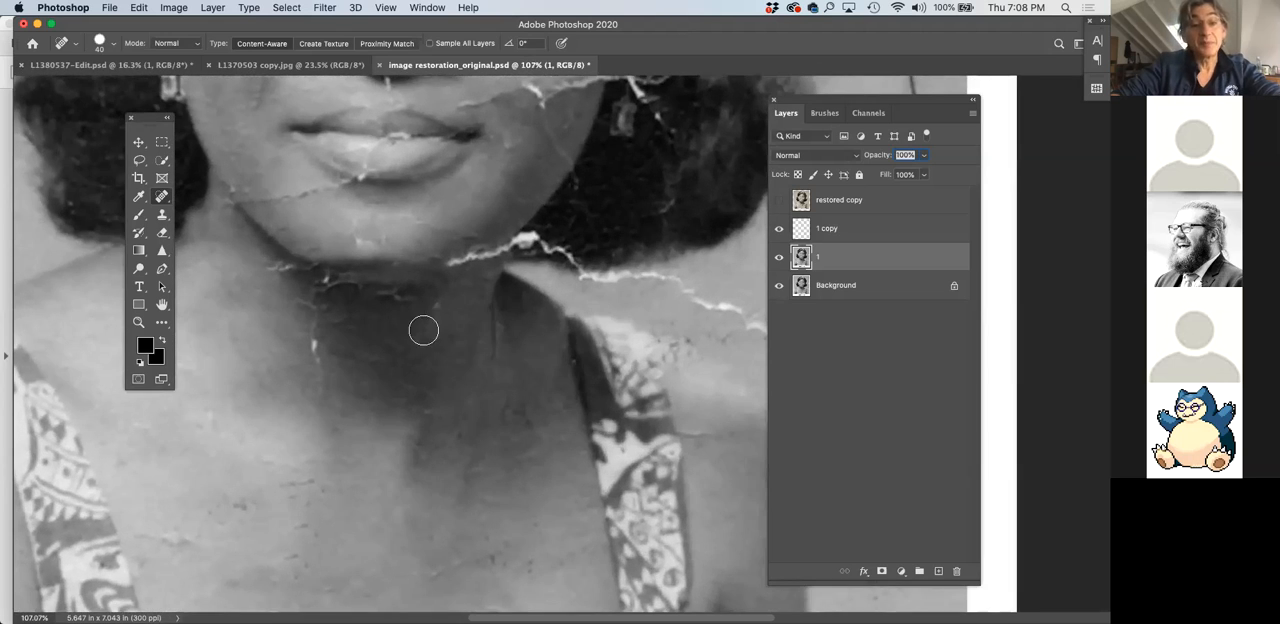
pyautogui.press('super+z')
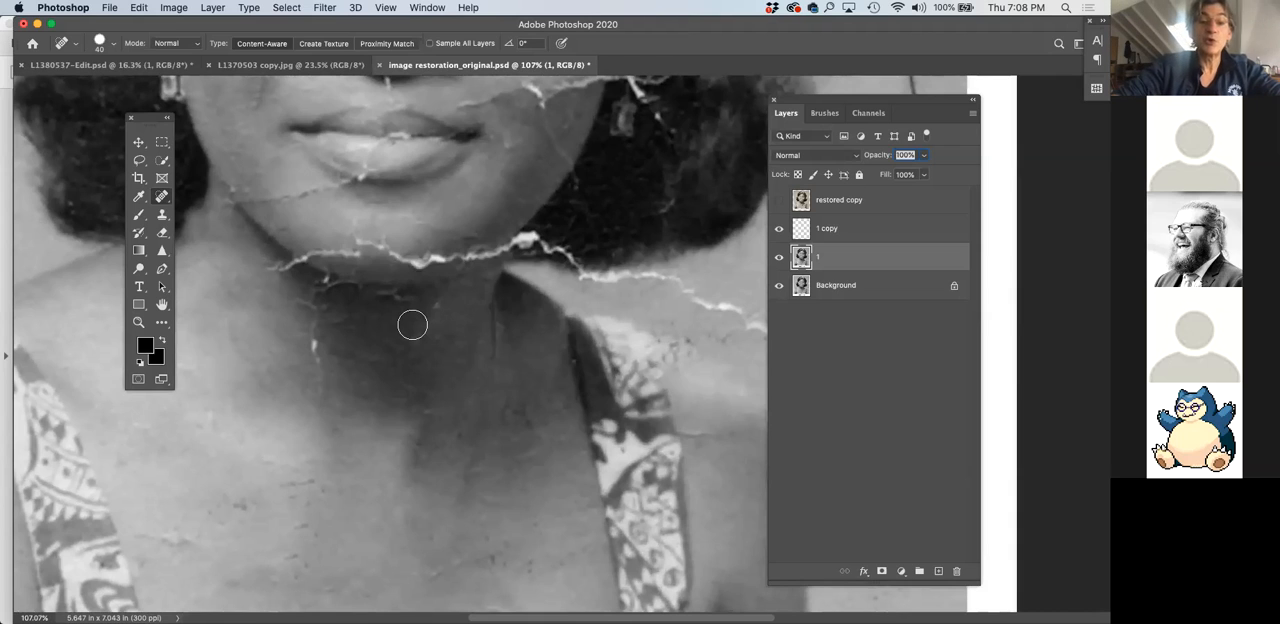
# Reduce the Spot Healing Brush to size 20 and try healing a short section of the chin crack
pyautogui.press('[')
pyautogui.press('[')
pyautogui.moveTo(360, 240); pyautogui.dragTo(380, 250)
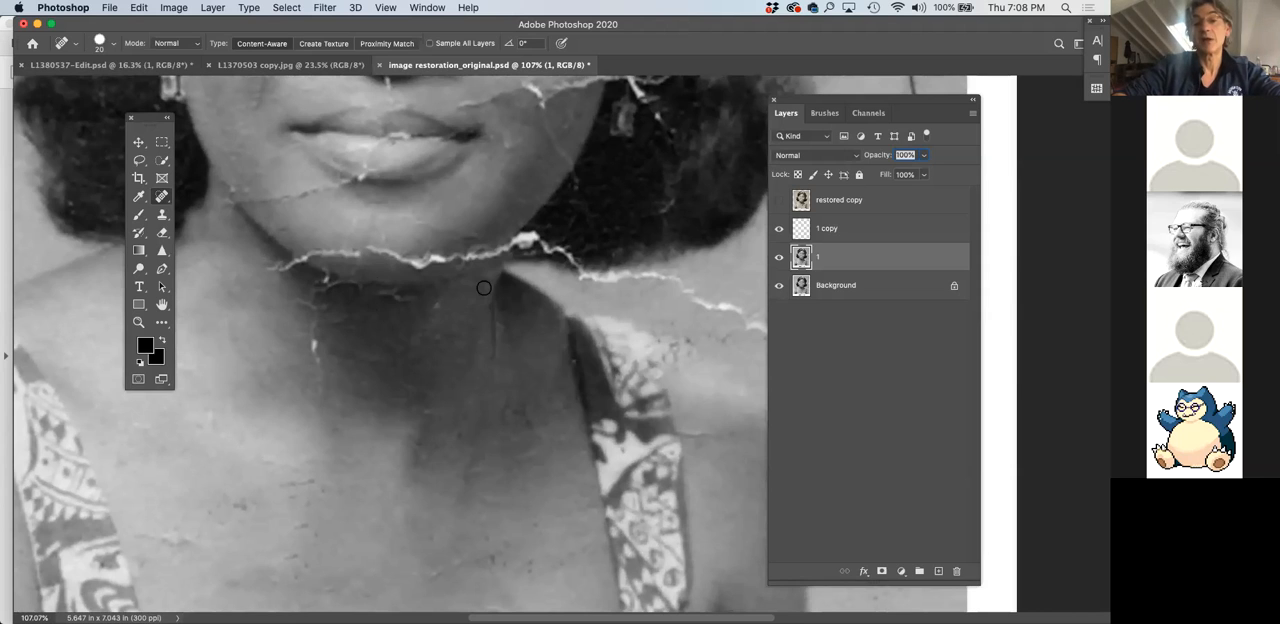
pyautogui.scroll(-4, 483, 288)
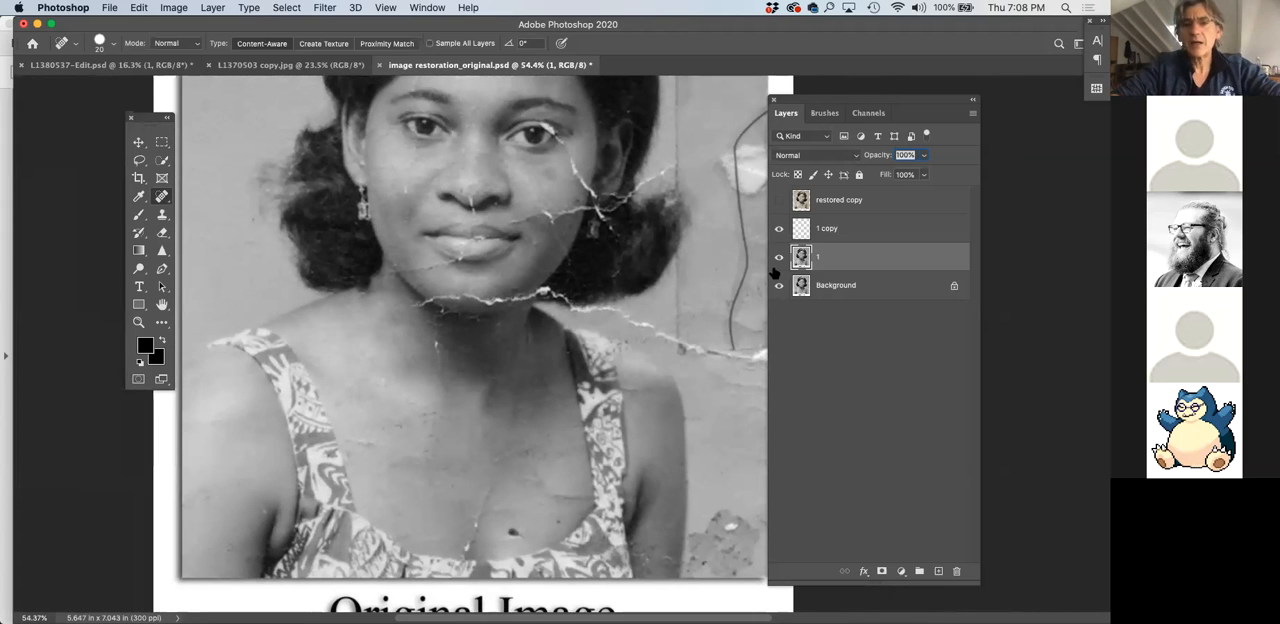
# Select the Eraser tool and hide the 1 copy and Background layers, leaving layer 1 visible
pyautogui.rightClick(163, 197)
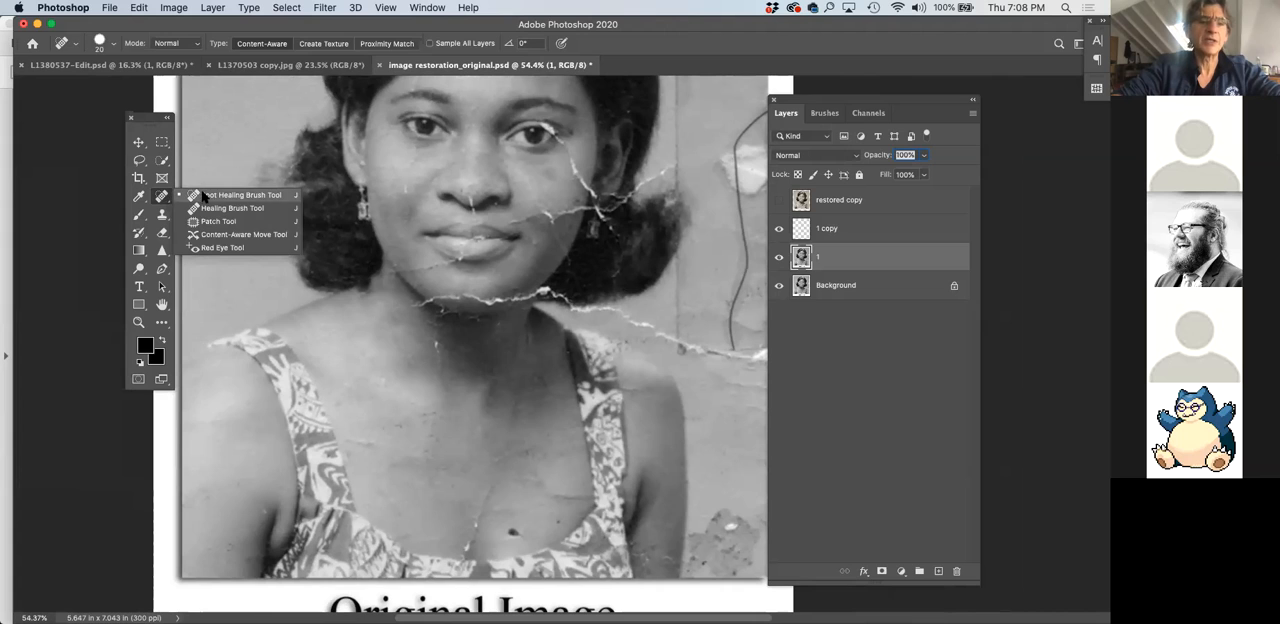
pyautogui.click(162, 214)
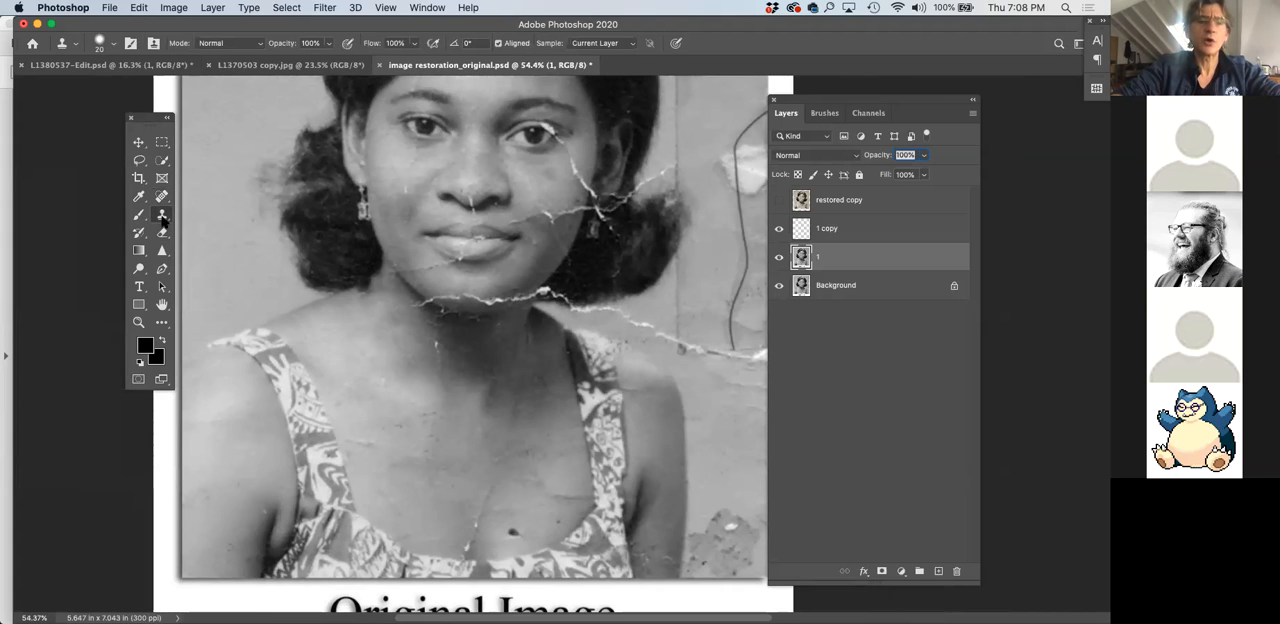
pyautogui.click(162, 234)
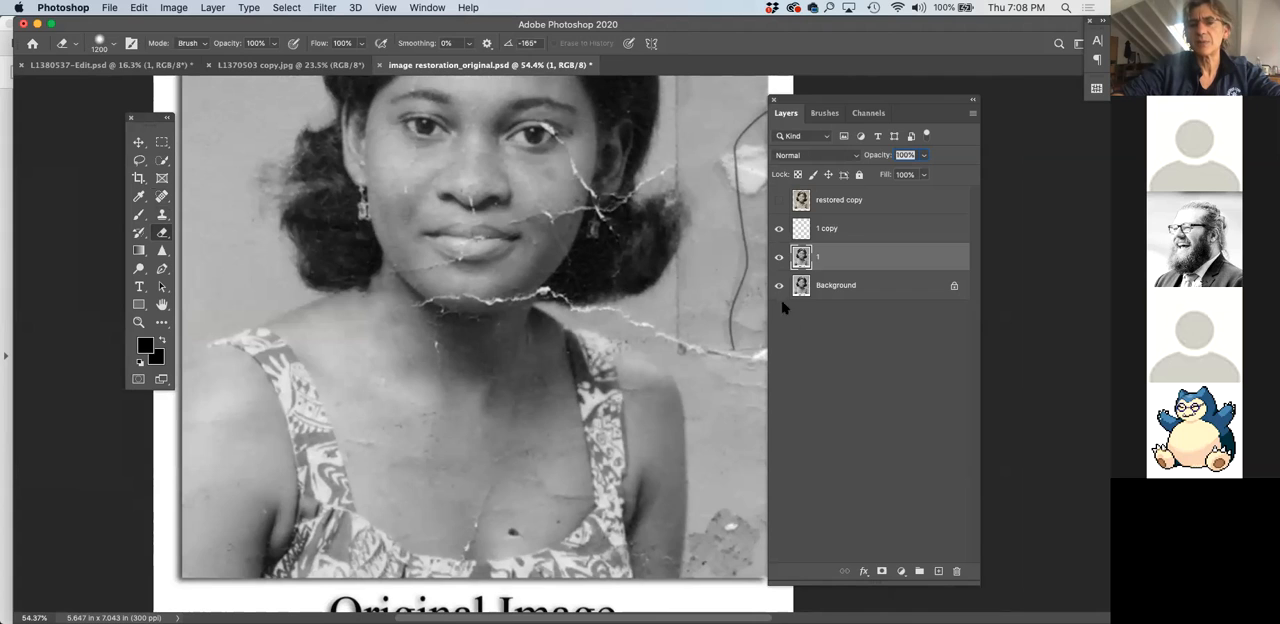
pyautogui.click(779, 229)
pyautogui.scroll(-1, 485, 256)
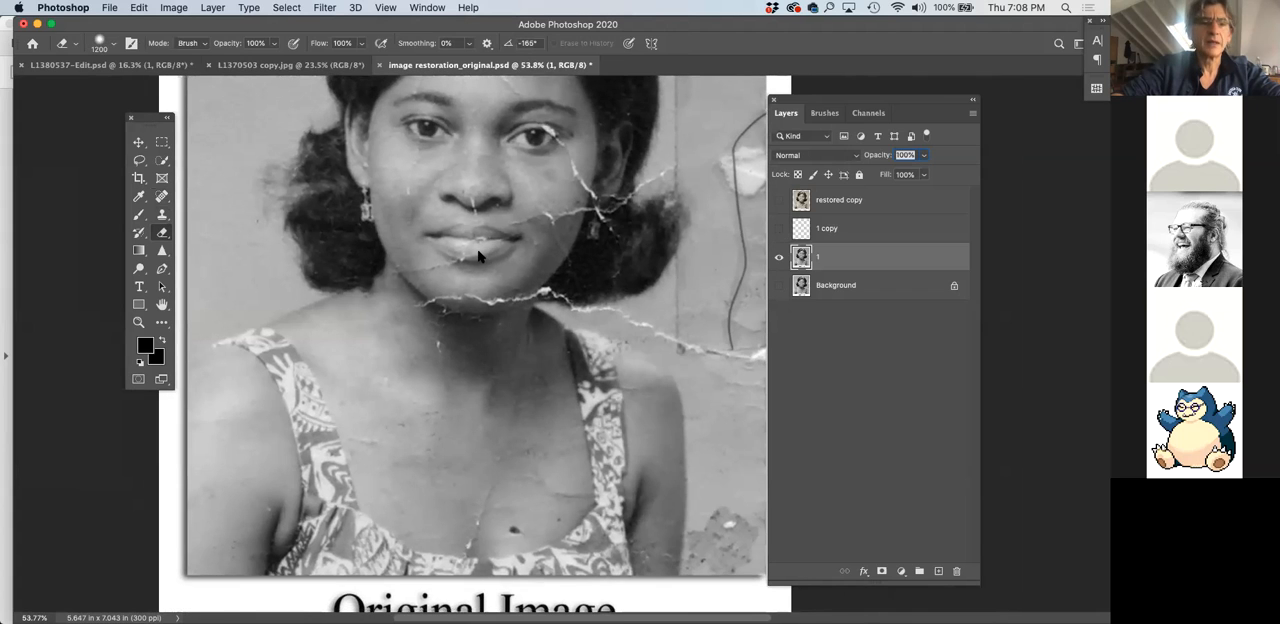
# Try erasing the face on layer 1 with a soft 600-size Eraser and undo the stroke
pyautogui.moveTo(161, 238); pyautogui.dragTo(200, 234)
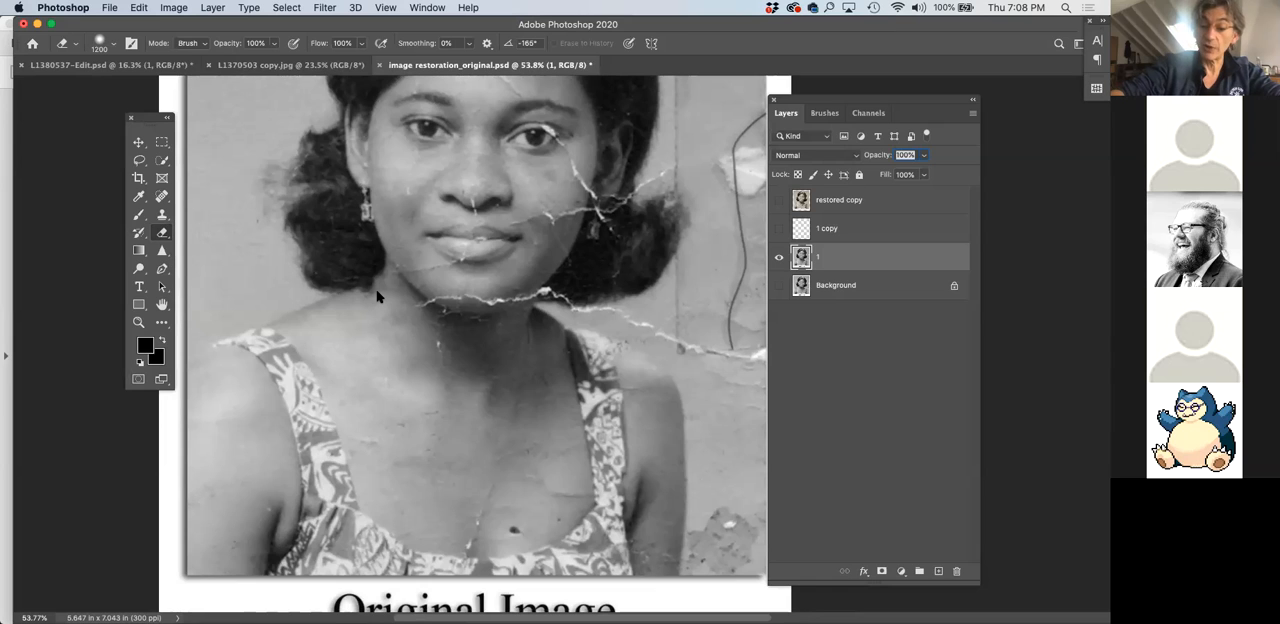
pyautogui.moveTo(377, 296)
pyautogui.mouseDown()
pyautogui.moveTo(430, 247)
pyautogui.moveTo(498, 232)
pyautogui.moveTo(409, 218)
pyautogui.moveTo(444, 240)
pyautogui.moveTo(385, 341)
pyautogui.mouseUp()
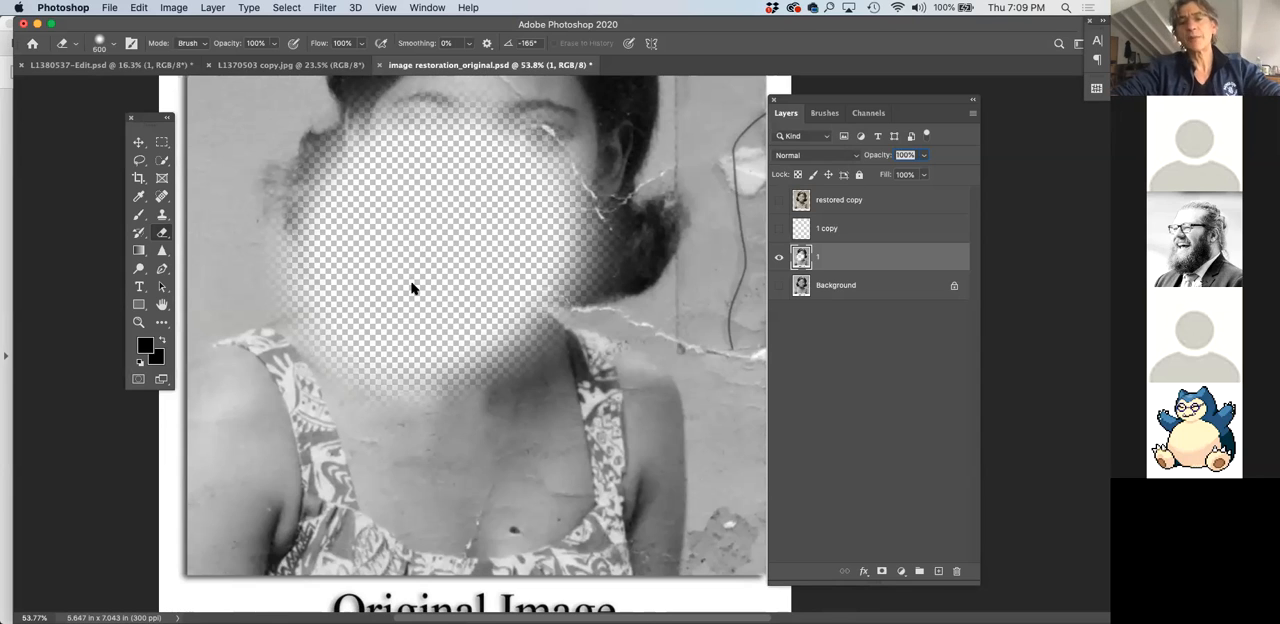
pyautogui.press('super+z')
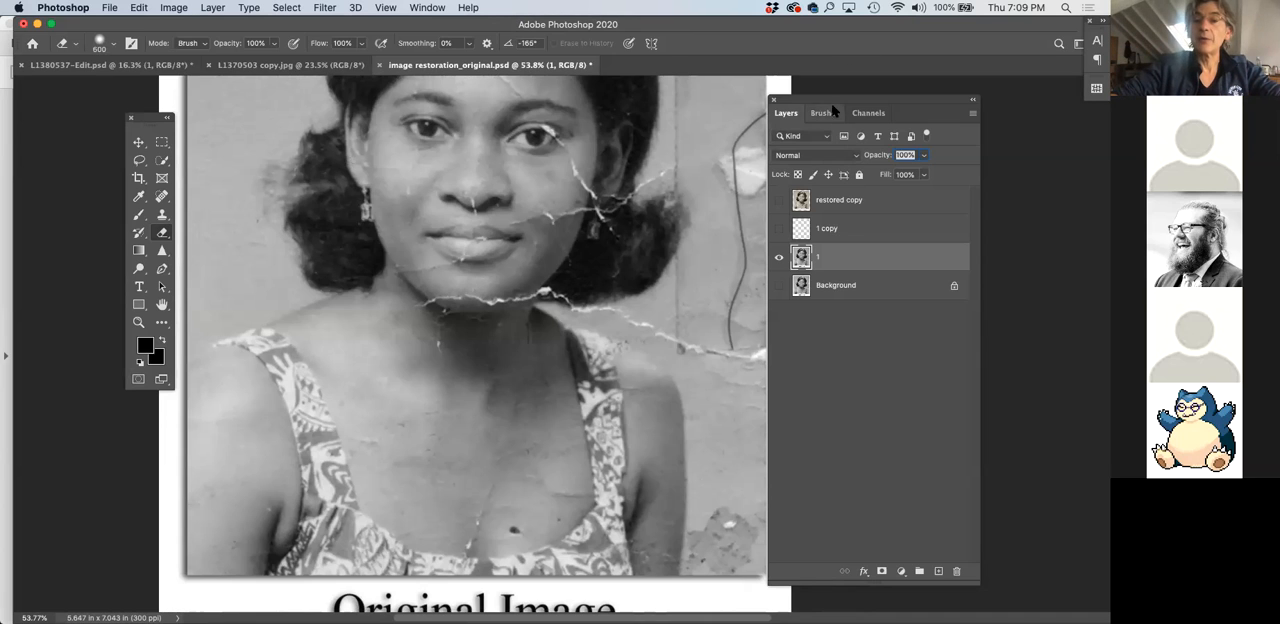
# Show the restored copy layer and view the whole portrait at 33.3% beside the layer list
pyautogui.moveTo(836, 103); pyautogui.dragTo(778, 106)
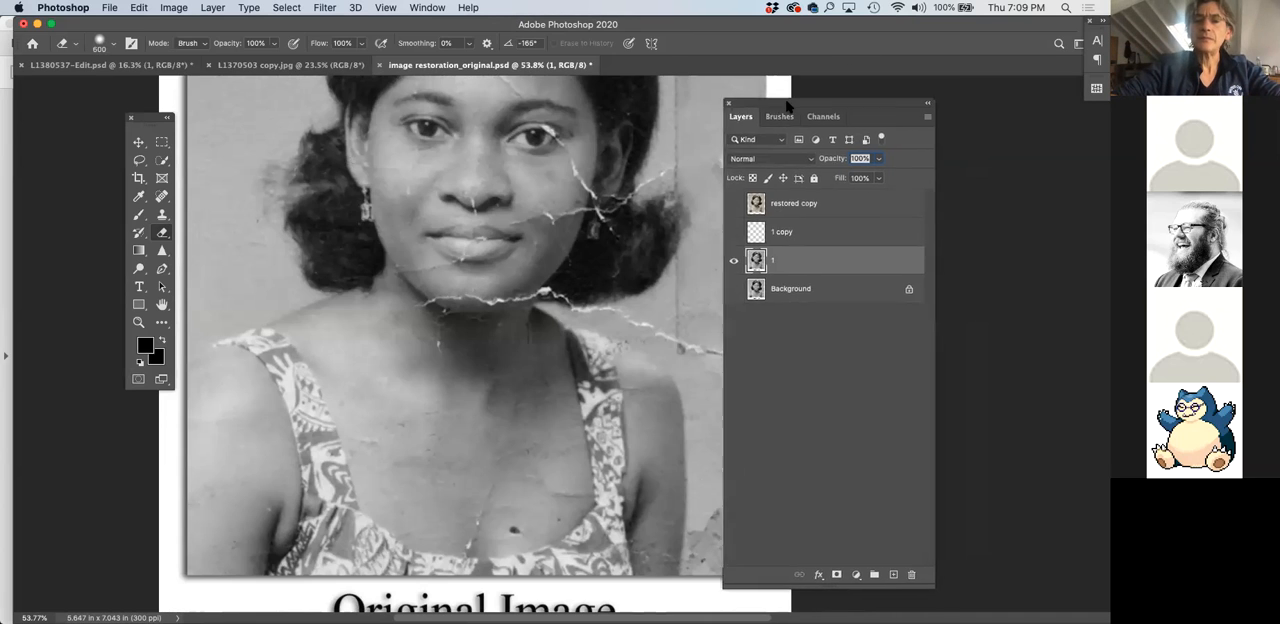
pyautogui.click(724, 204)
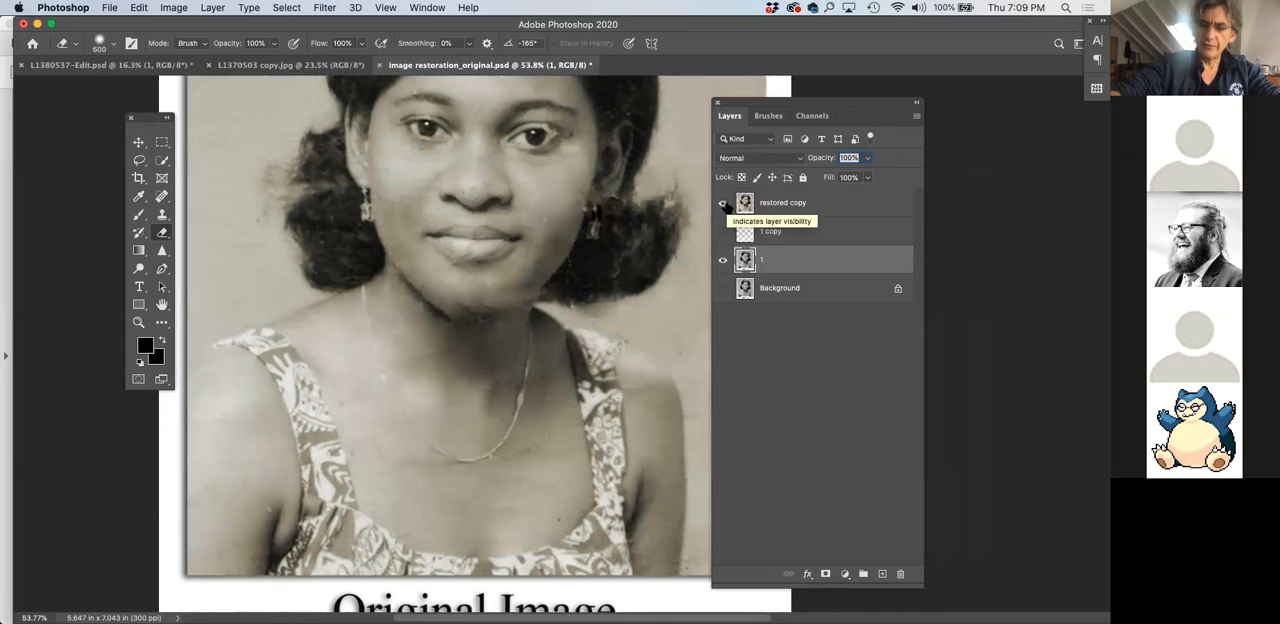
pyautogui.press('super+minus')
pyautogui.press('super+minus')
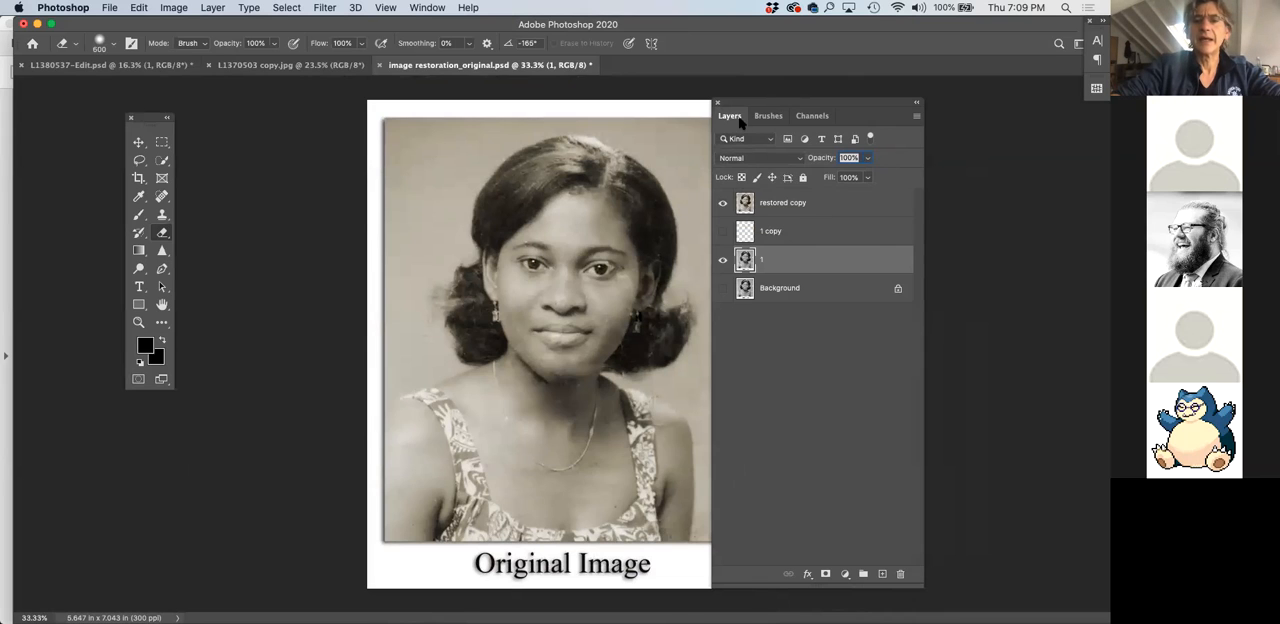
pyautogui.moveTo(766, 108); pyautogui.dragTo(826, 112)
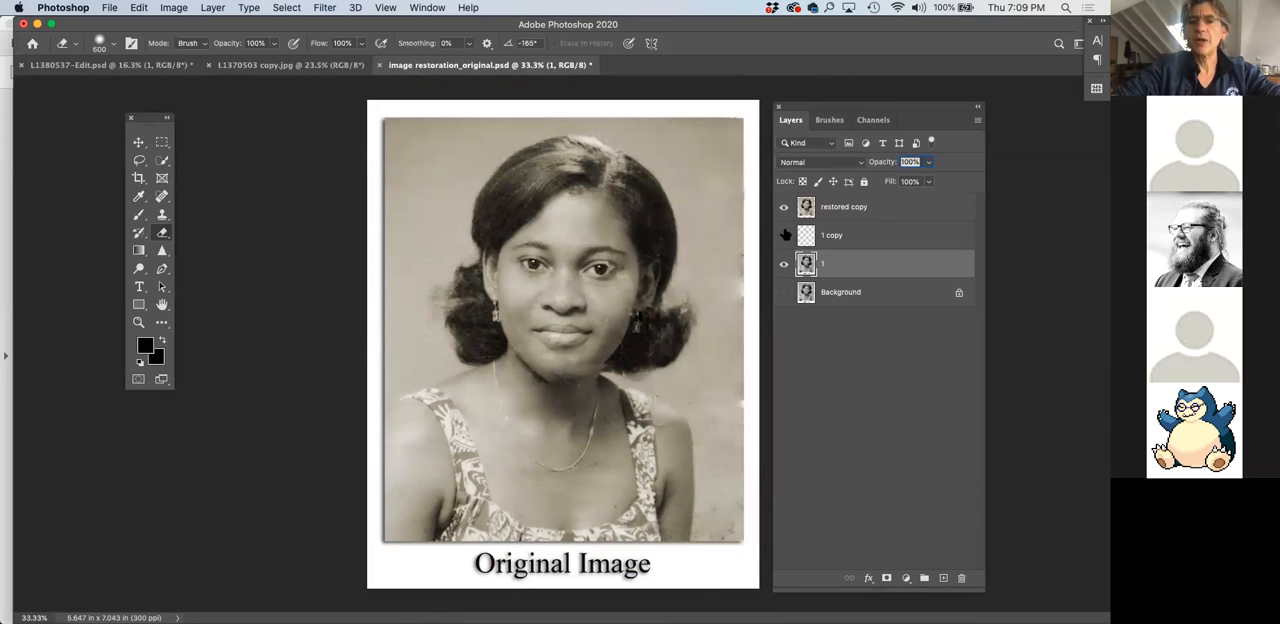
# Hide the restored copy and 1 copy layers so that only layer 1 is shown
pyautogui.click(784, 266)
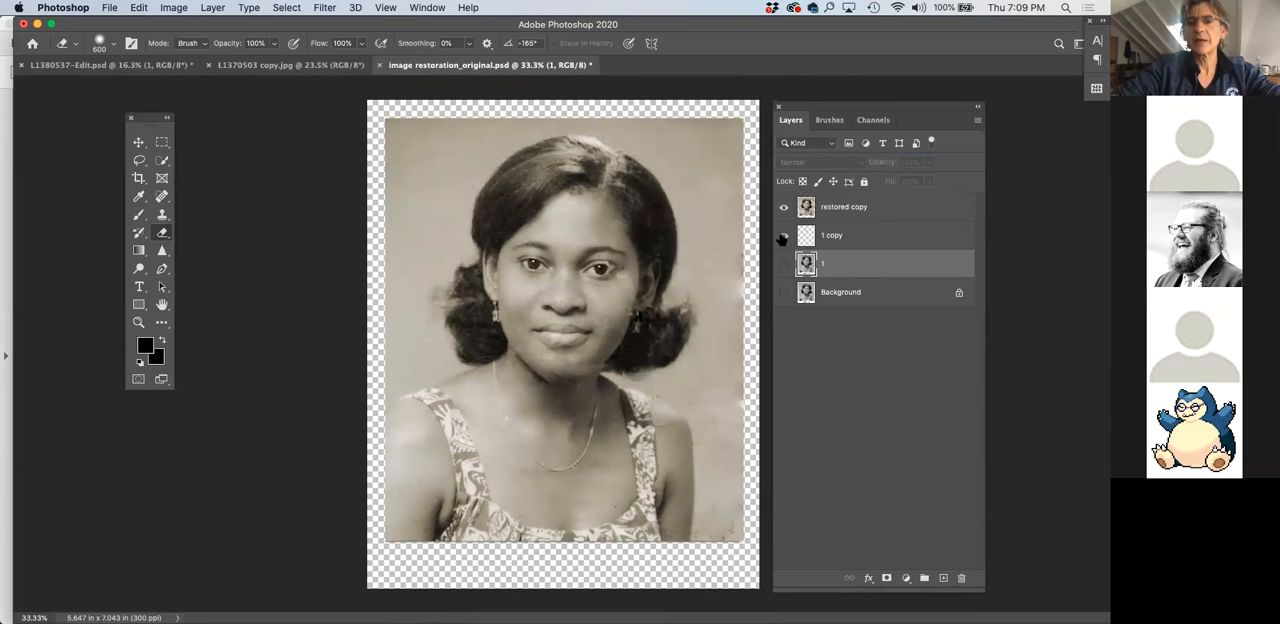
pyautogui.click(784, 207)
pyautogui.click(784, 236)
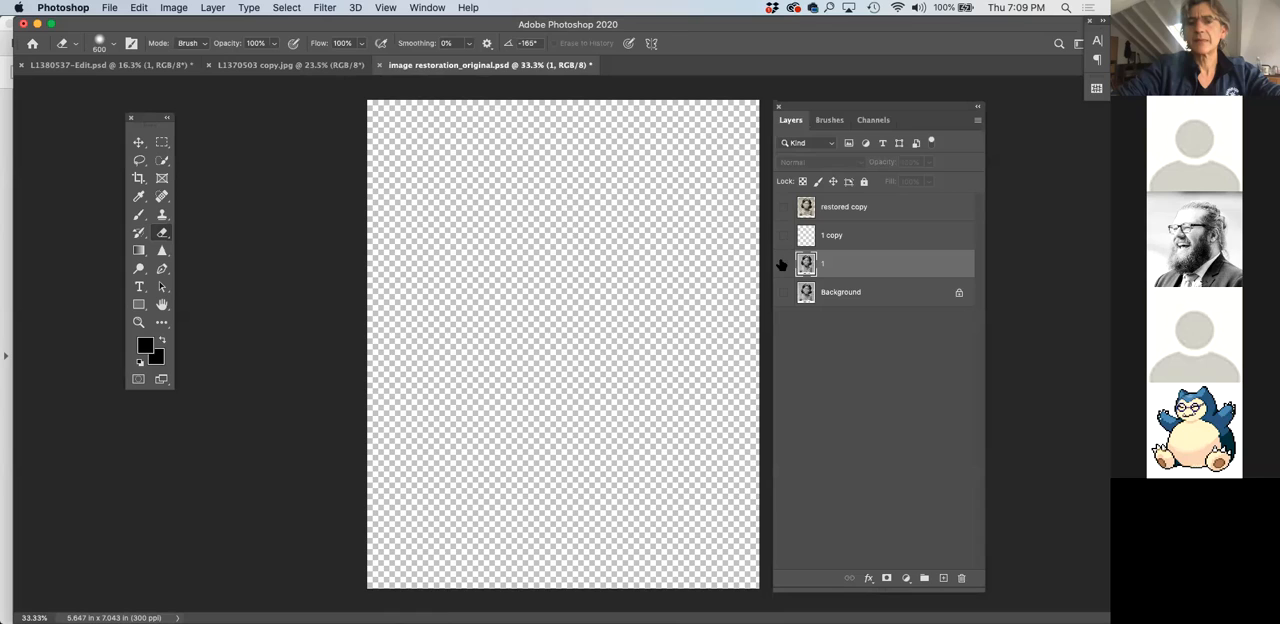
pyautogui.click(783, 265)
# Delete the 1 copy layer
pyautogui.moveTo(848, 107); pyautogui.dragTo(730, 105)
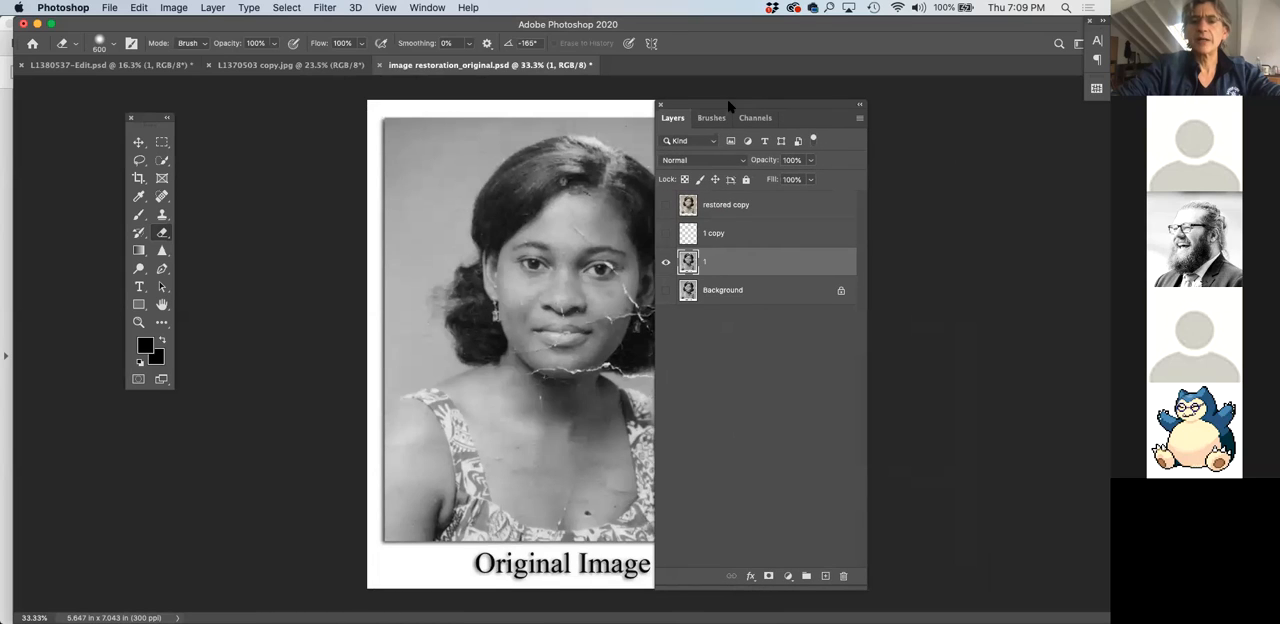
pyautogui.click(728, 234)
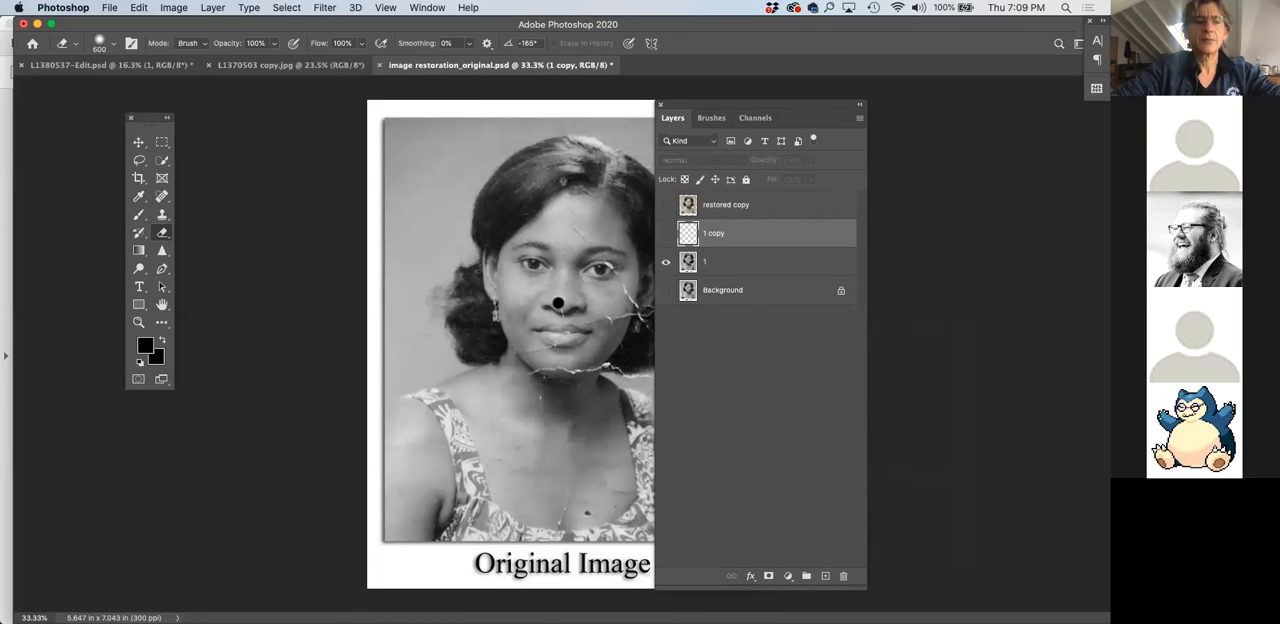
pyautogui.click(845, 580)
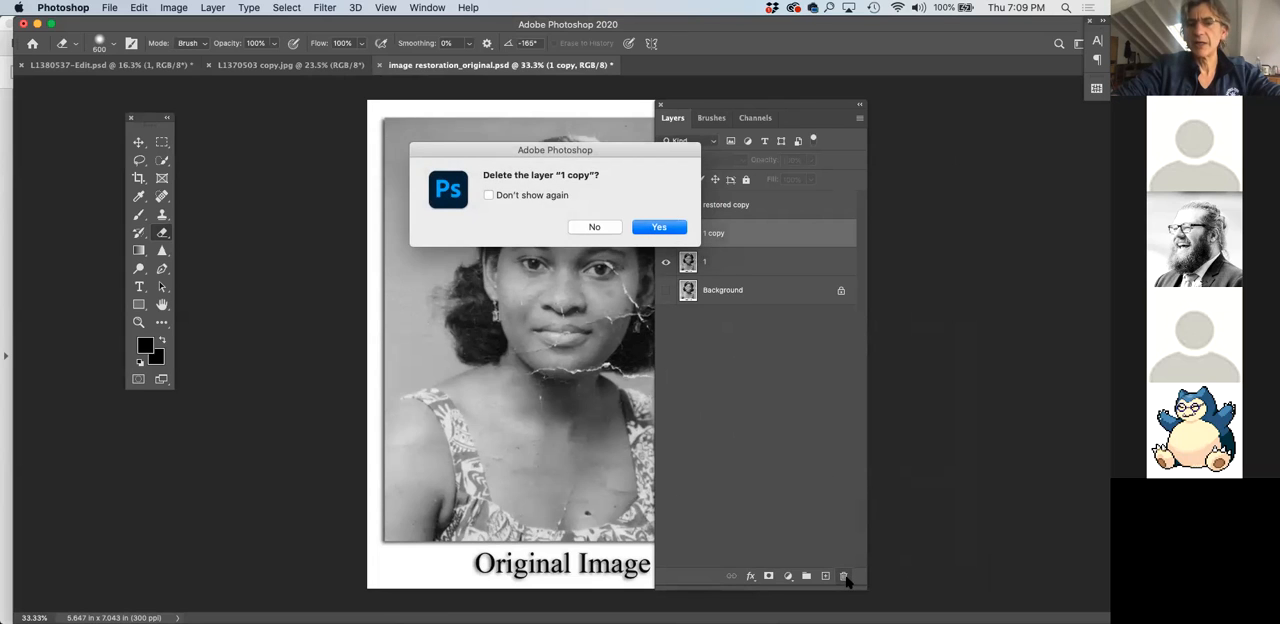
pyautogui.click(656, 228)
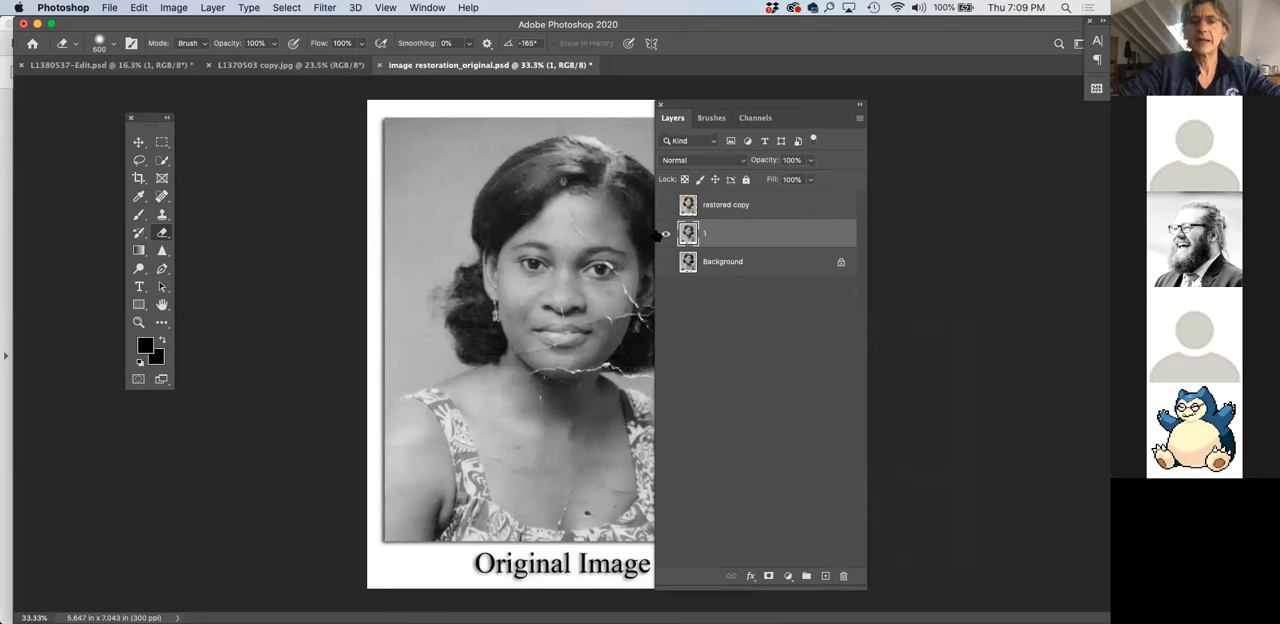
# Show and hide the restored copy layer to compare it with the damaged portrait on layer 1
pyautogui.moveTo(706, 105); pyautogui.dragTo(759, 96)
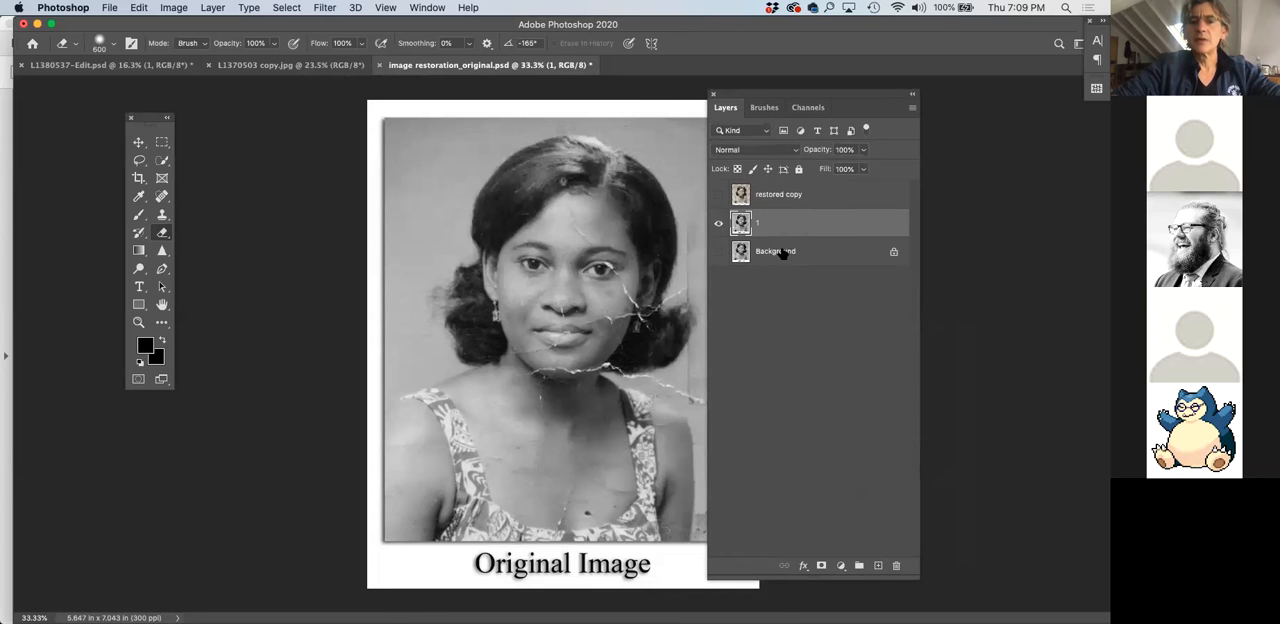
pyautogui.click(719, 197)
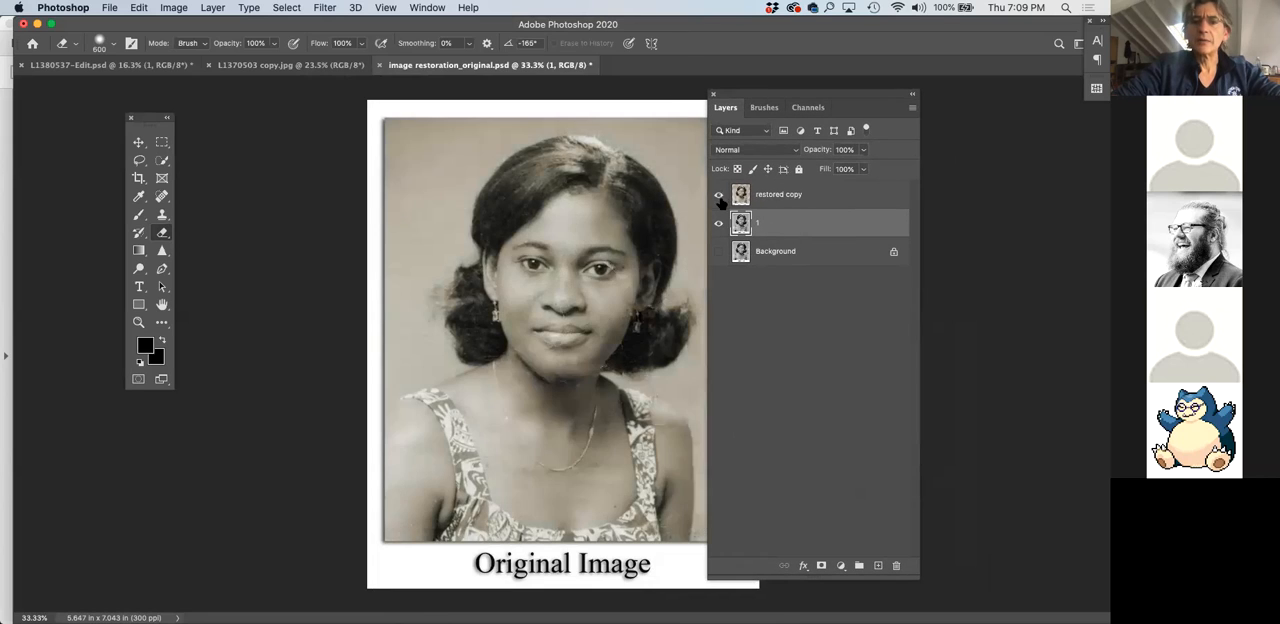
pyautogui.click(719, 199)
pyautogui.moveTo(743, 95); pyautogui.dragTo(800, 96)
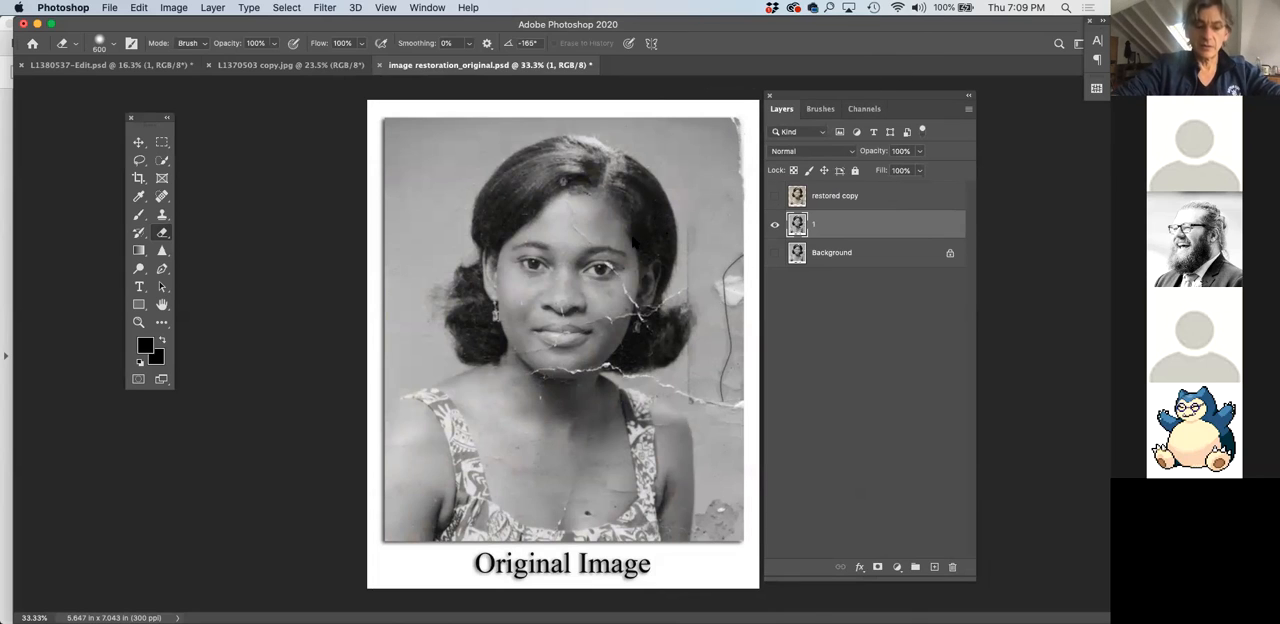
pyautogui.click(630, 243)
pyautogui.press('super+z')
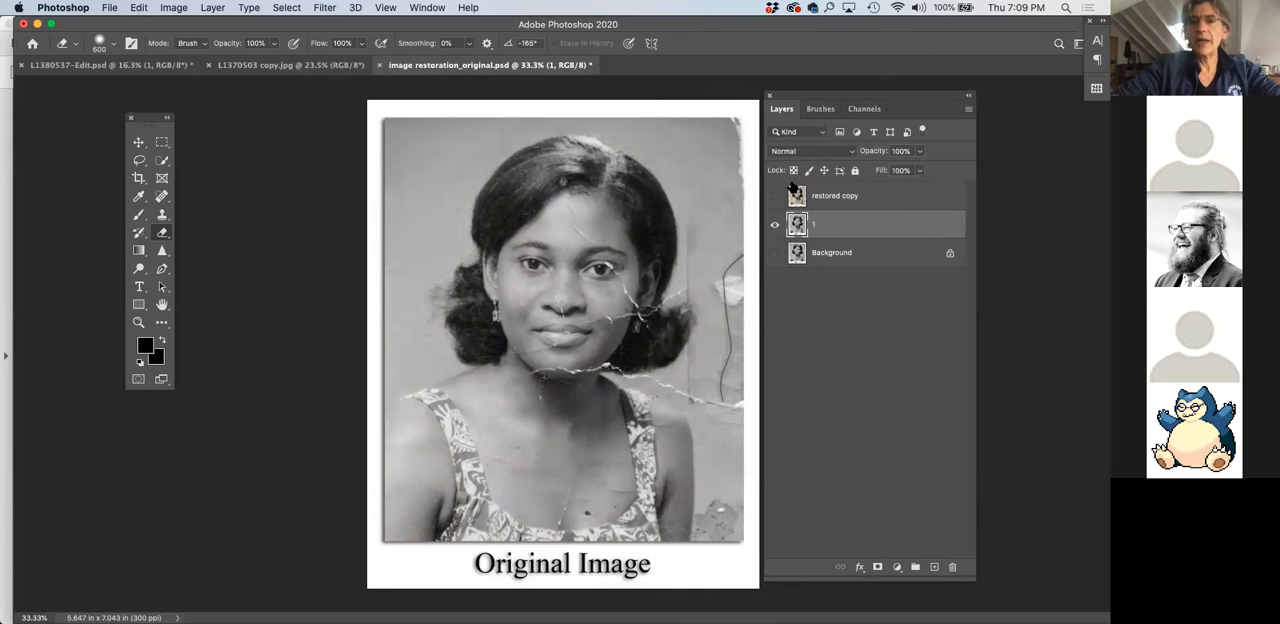
# Create a new layer named white above layer 1, keeping the portrait in view, and toggle the new layer's visibility off and on
pyautogui.moveTo(840, 100); pyautogui.dragTo(763, 102)
pyautogui.moveTo(896, 577); pyautogui.dragTo(851, 586)
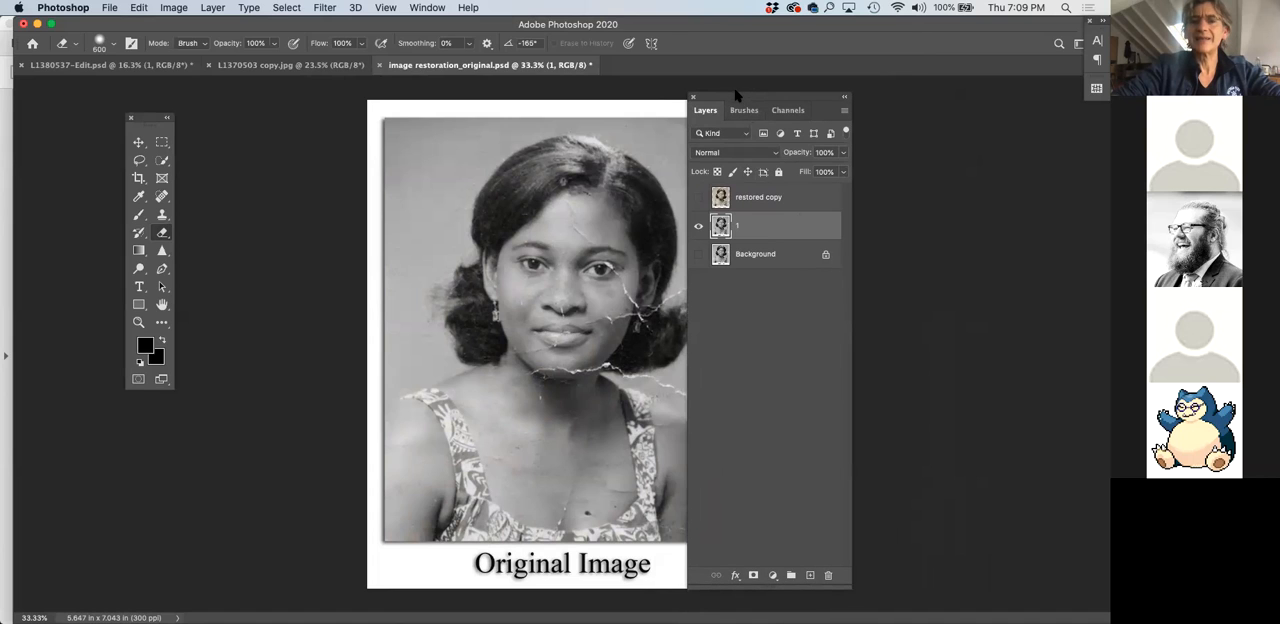
pyautogui.moveTo(734, 94); pyautogui.dragTo(782, 91)
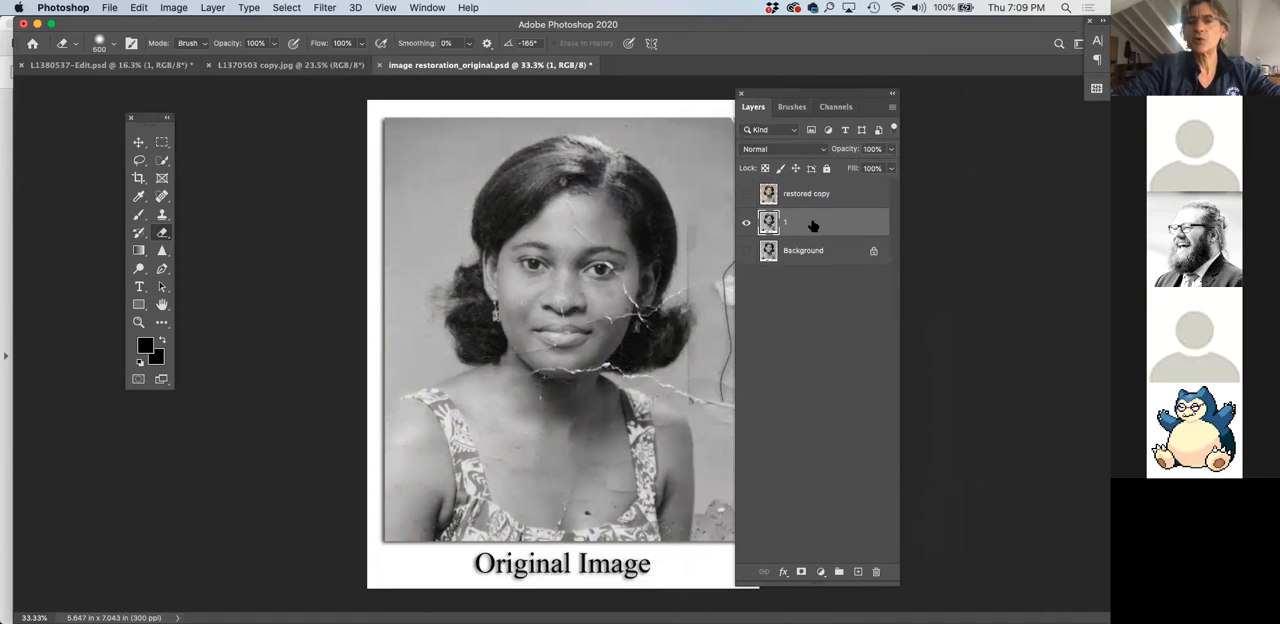
pyautogui.click(893, 110)
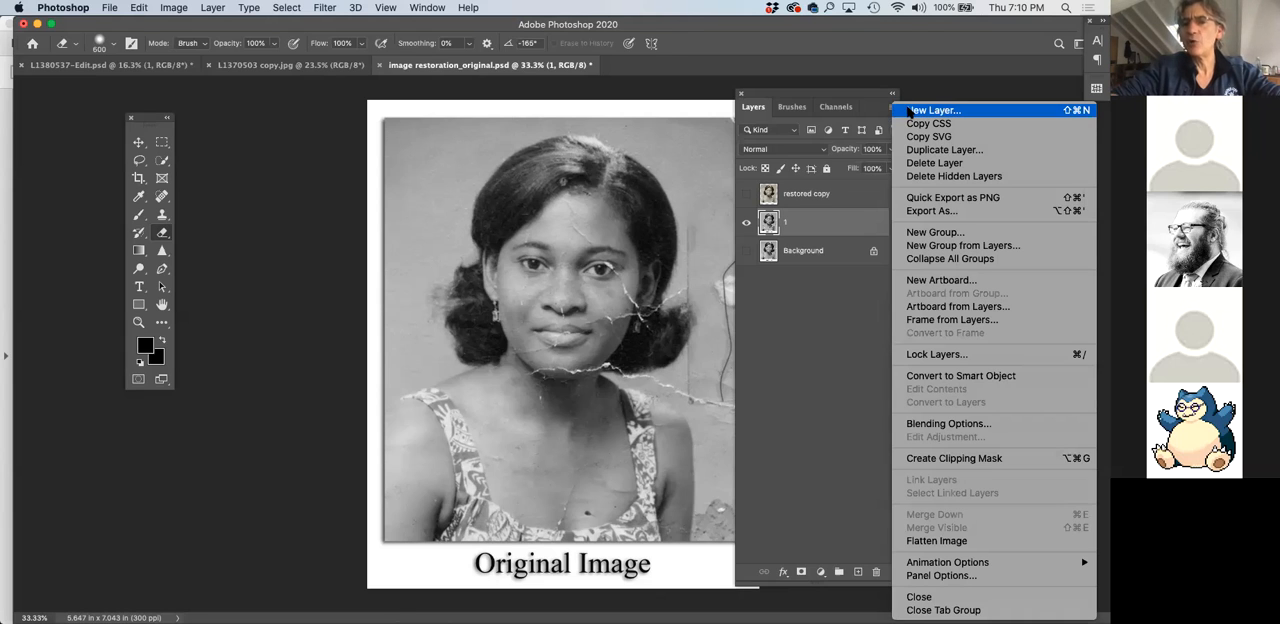
pyautogui.click(932, 110)
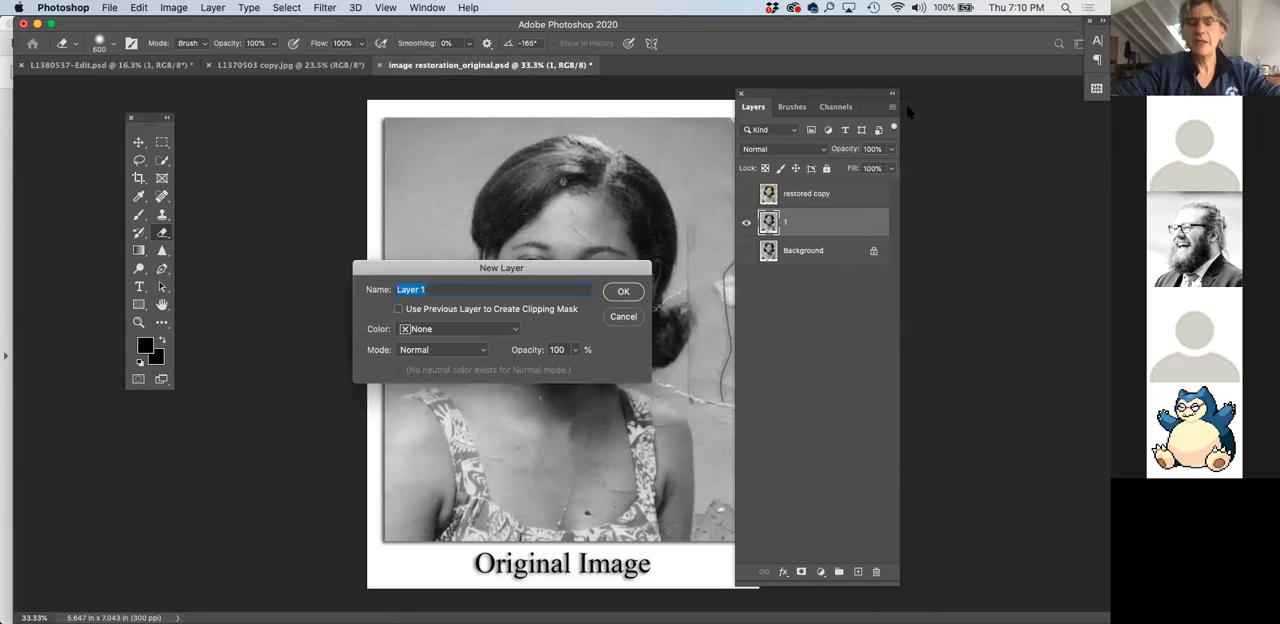
pyautogui.write('white')
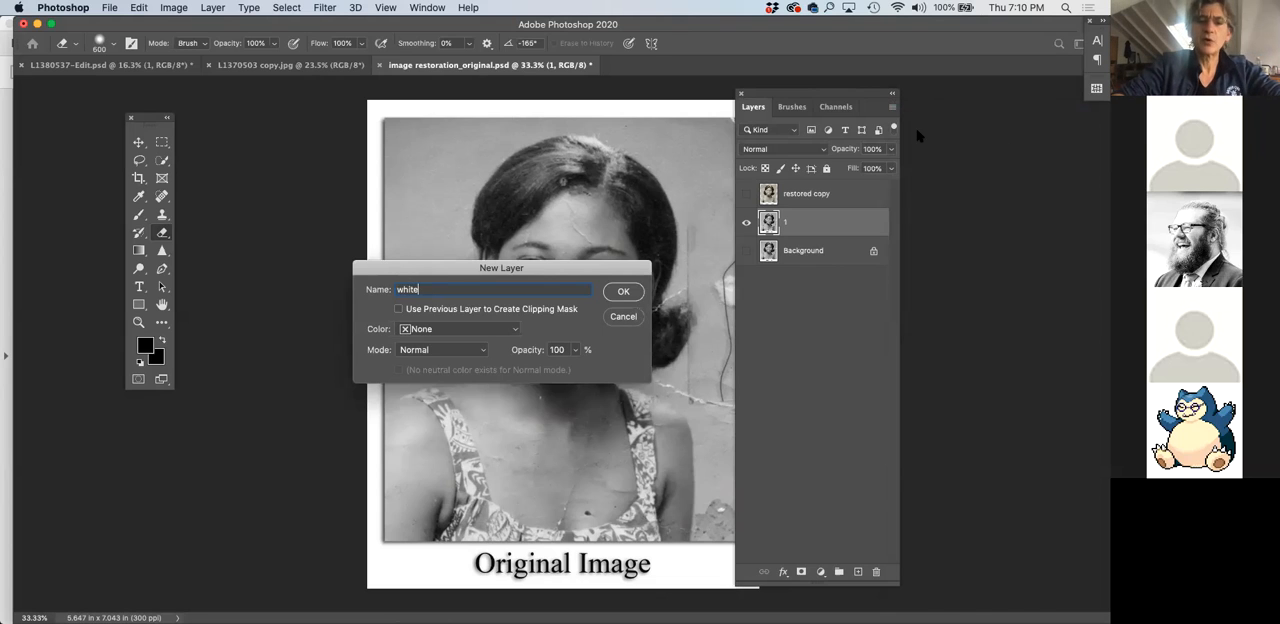
pyautogui.click(622, 292)
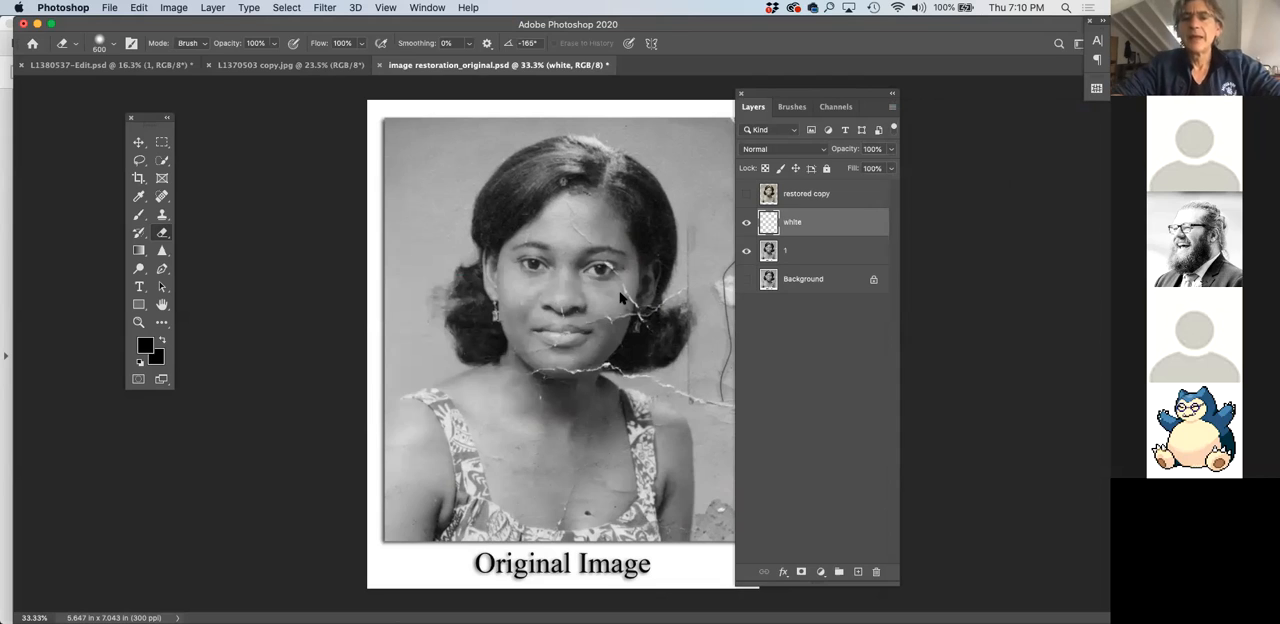
pyautogui.click(747, 225)
pyautogui.click(747, 225)
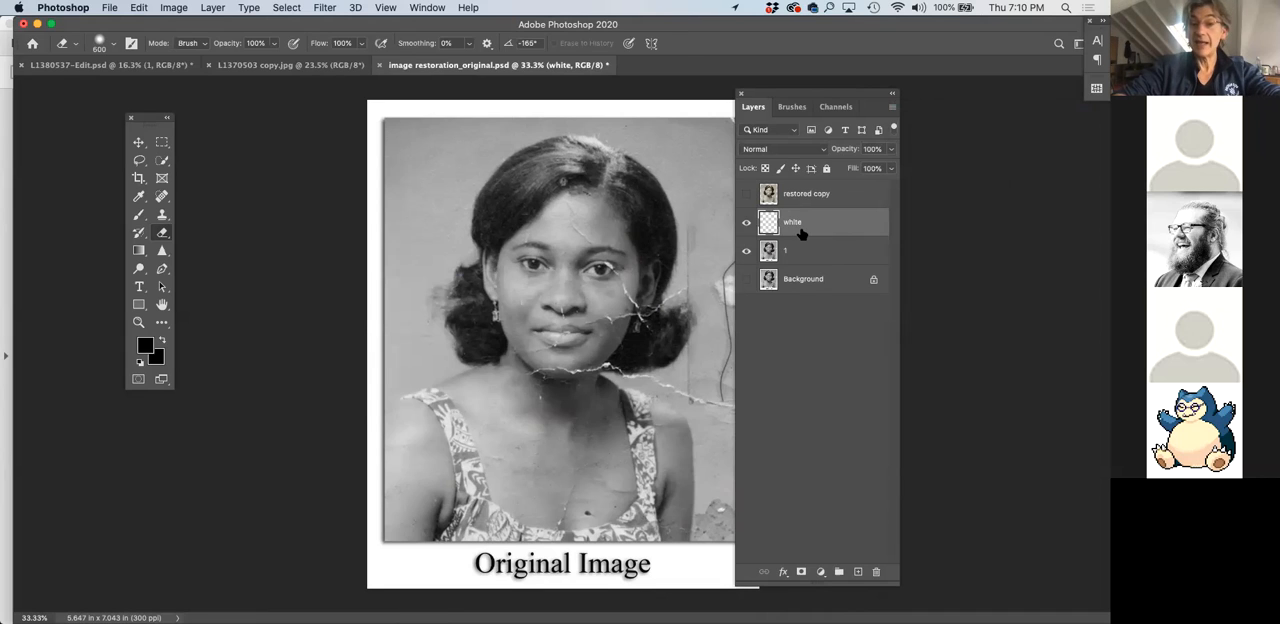
# Select the whole canvas and fill the white layer with White in Normal mode at 100% opacity
pyautogui.press('super+a')
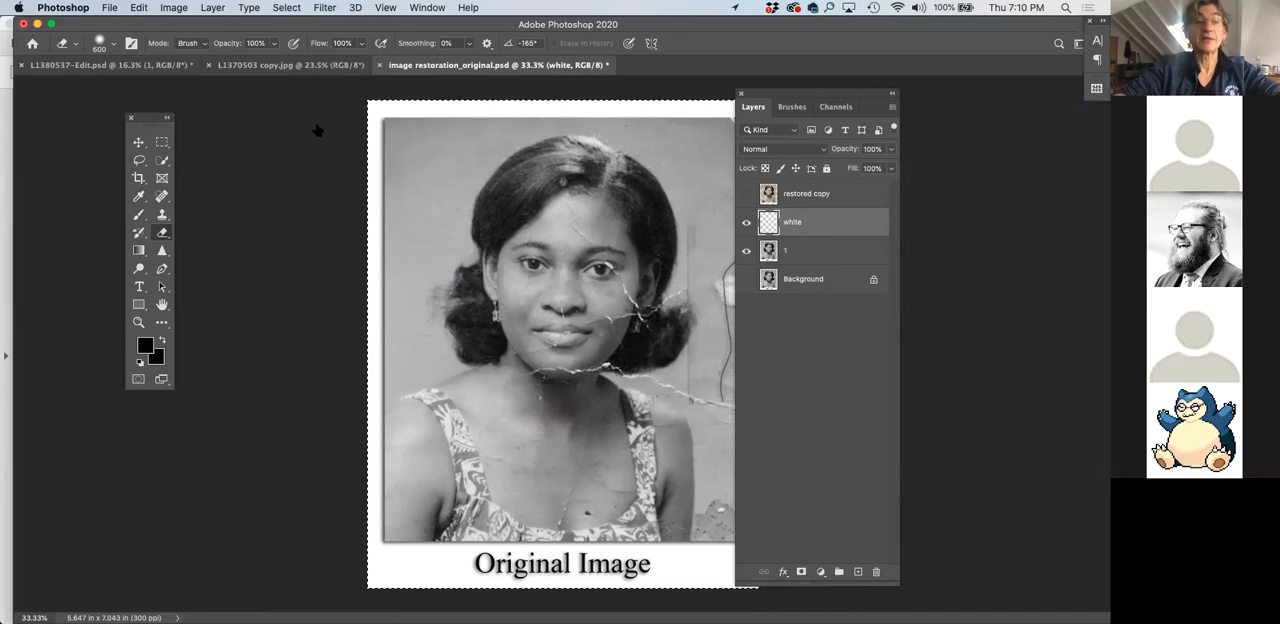
pyautogui.click(110, 8)
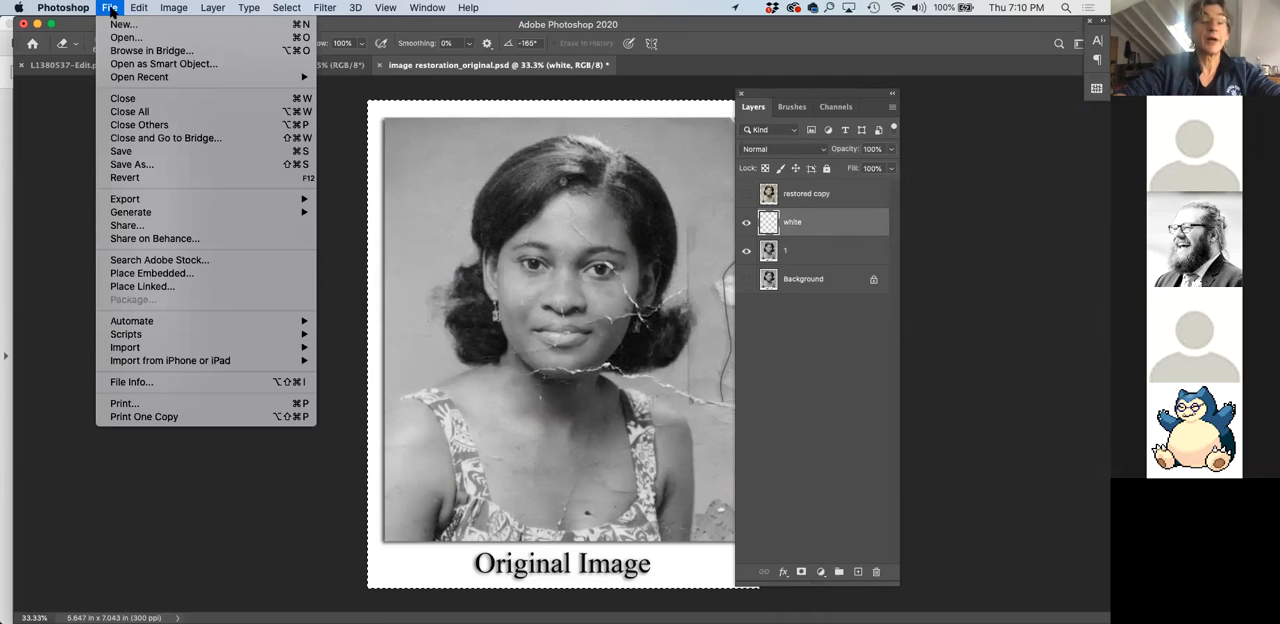
pyautogui.moveTo(135, 9)
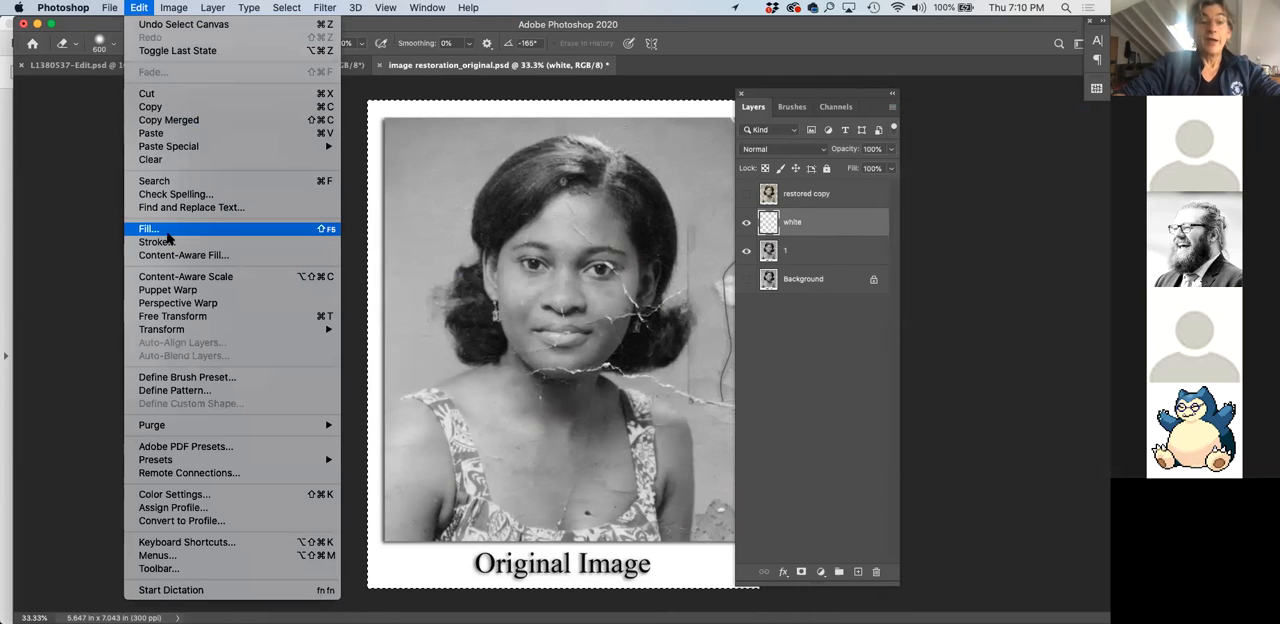
pyautogui.click(172, 230)
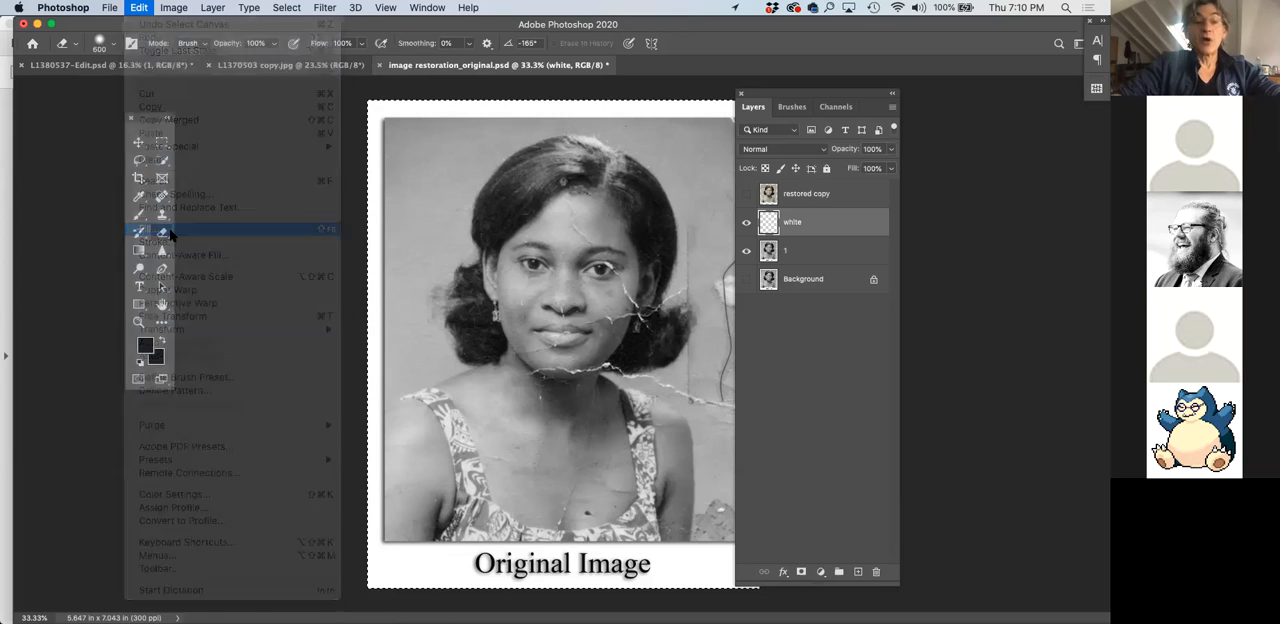
pyautogui.click(553, 256)
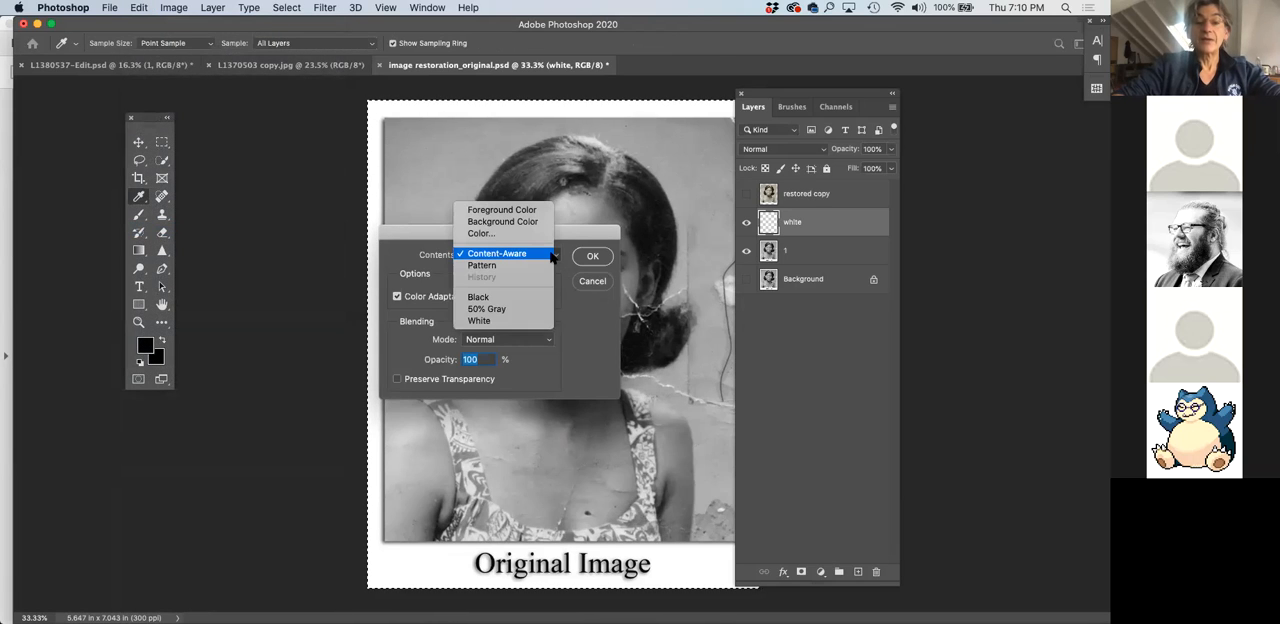
pyautogui.click(515, 321)
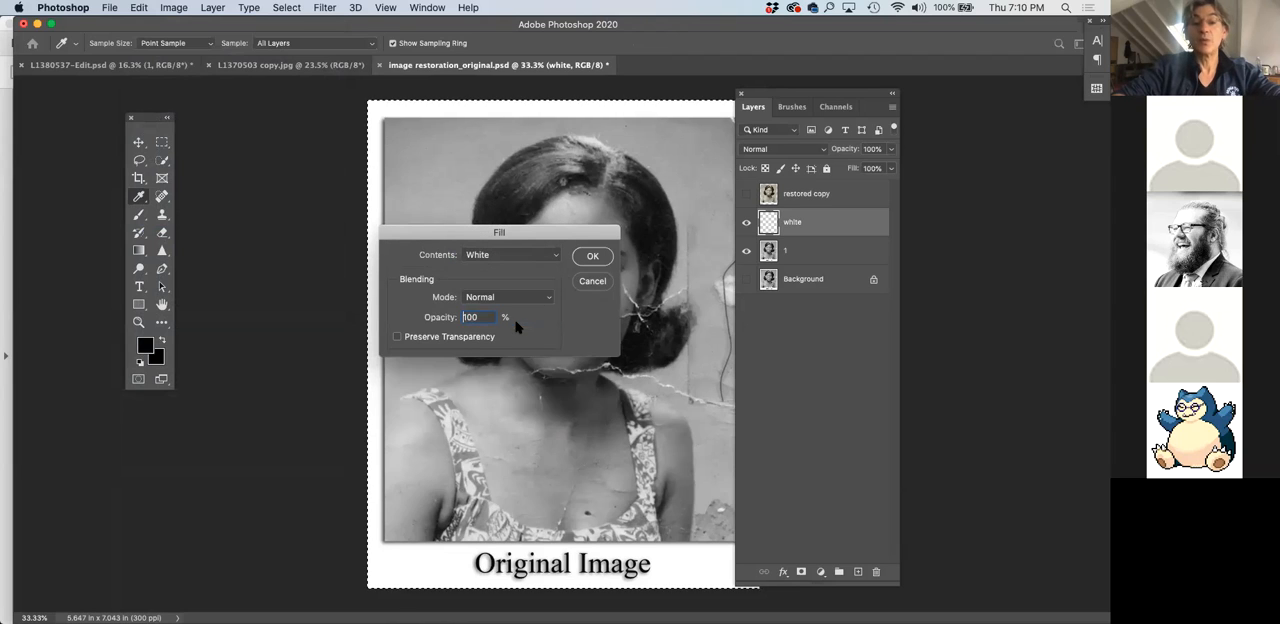
pyautogui.click(591, 256)
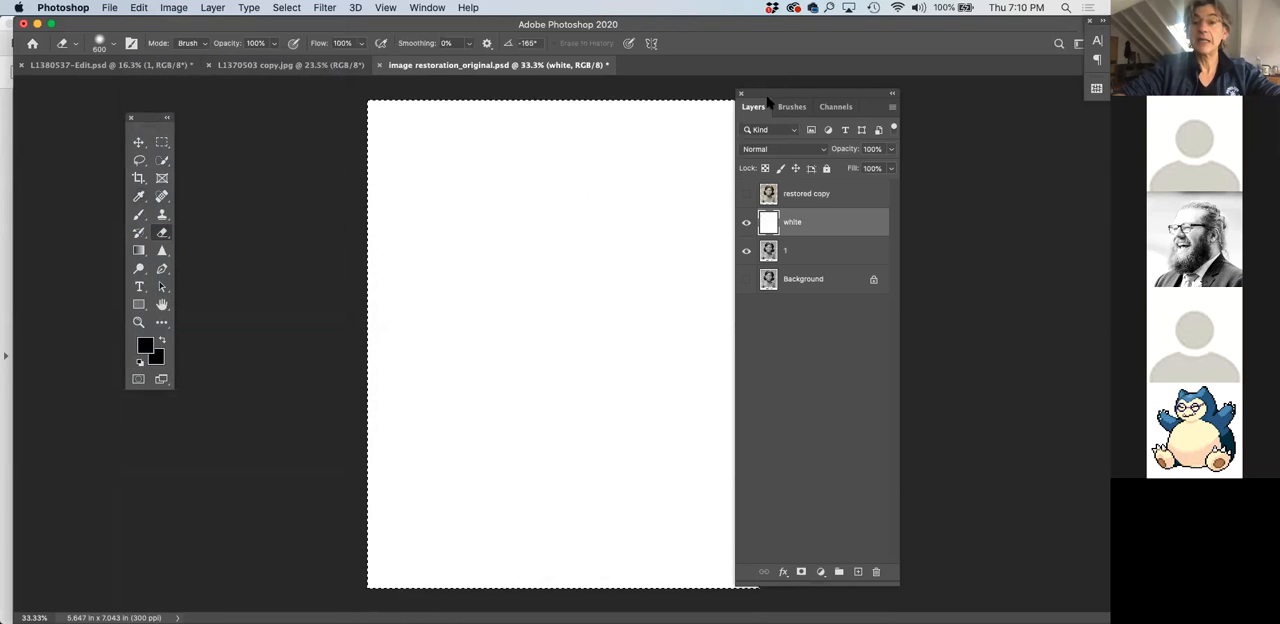
# Move the white layer beneath layer 1 and toggle layer 1's visibility to check the white backing
pyautogui.moveTo(768, 98); pyautogui.dragTo(789, 98)
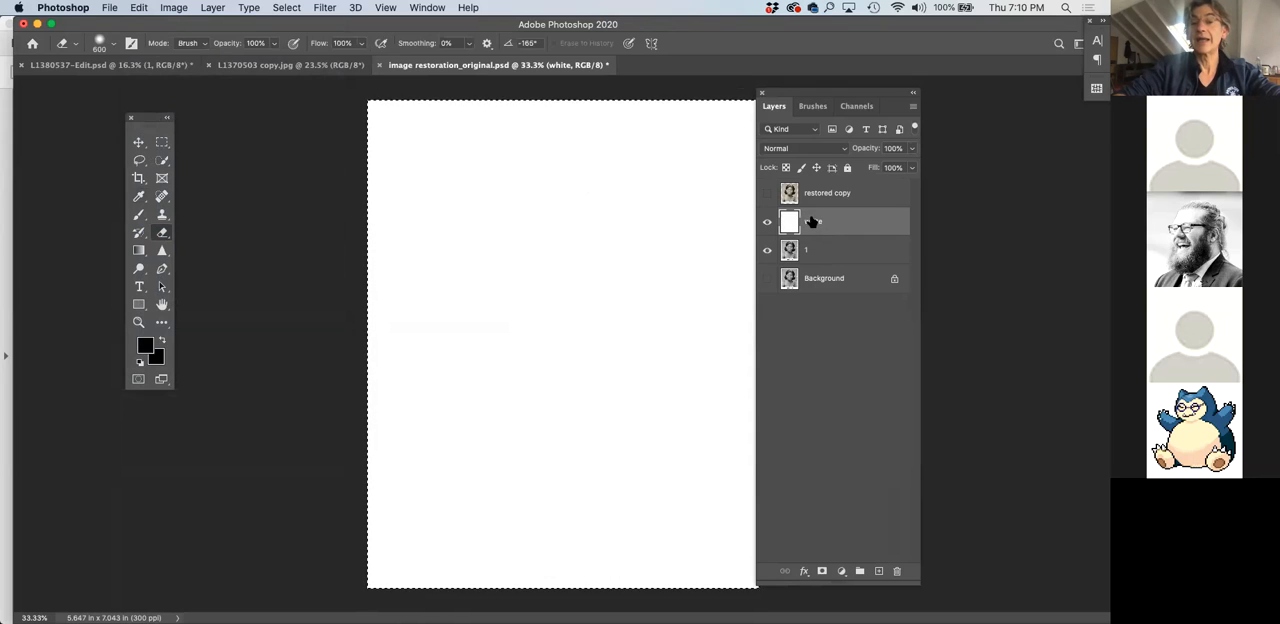
pyautogui.moveTo(813, 222); pyautogui.dragTo(811, 261)
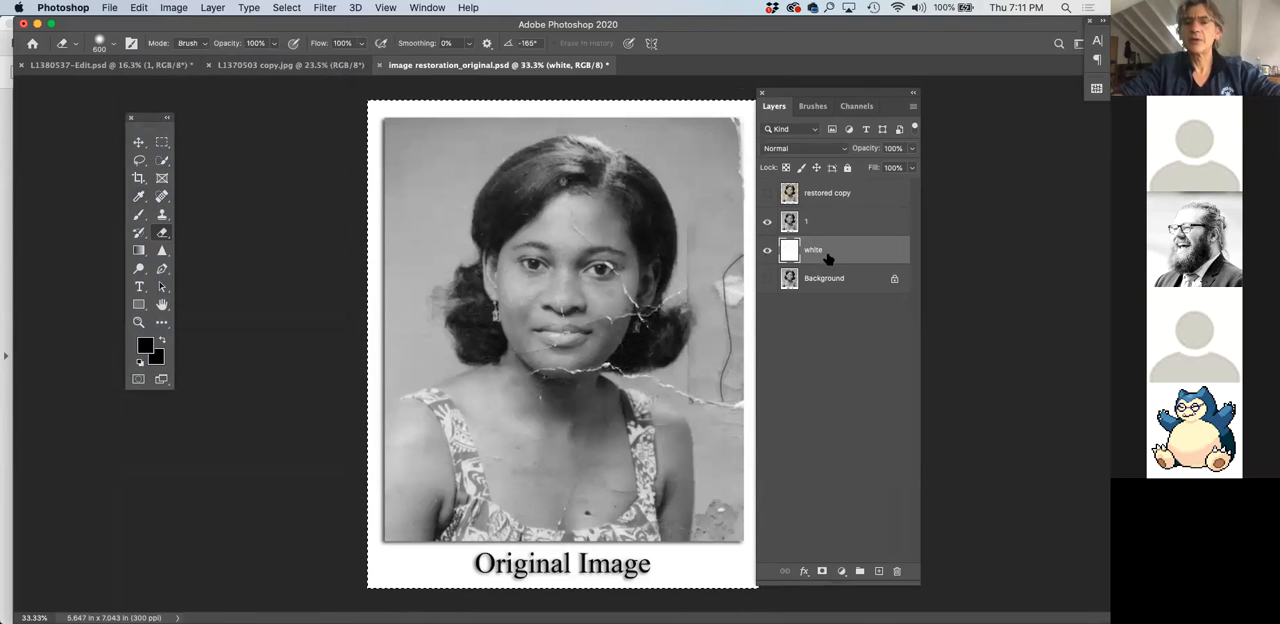
pyautogui.click(767, 222)
pyautogui.click(767, 222)
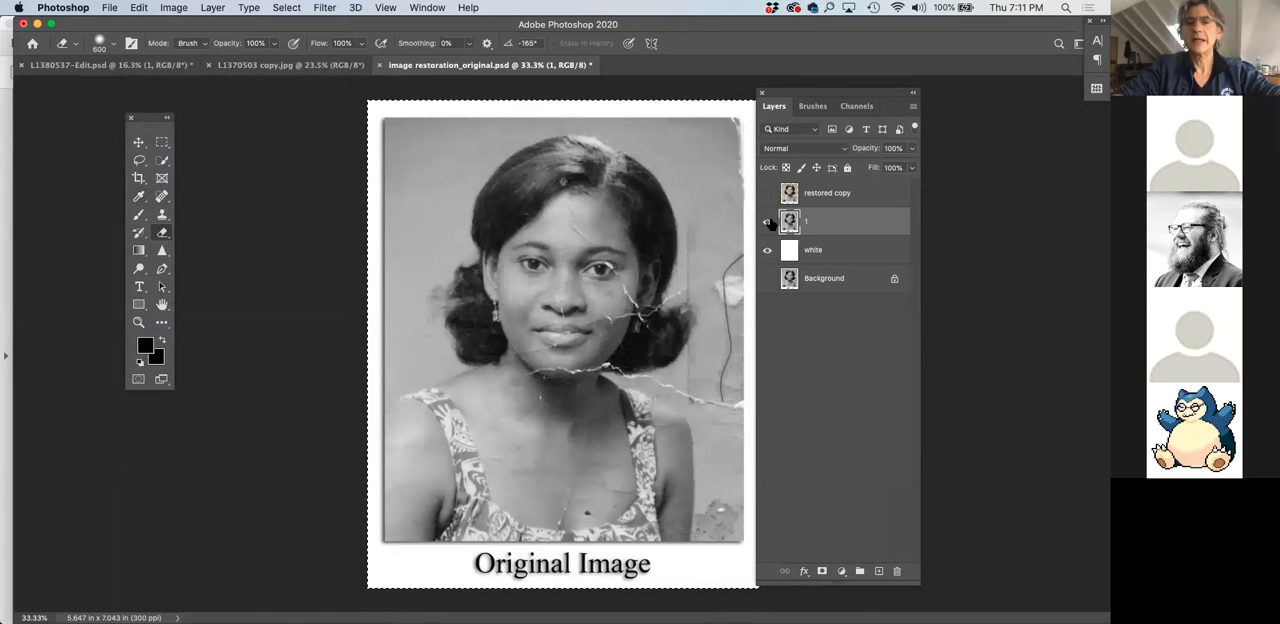
# Clear the full-canvas selection and draw a rectangular marquee around the portrait, slightly inside the photo's edges and above its lower edge
pyautogui.scroll(2, 662, 234)
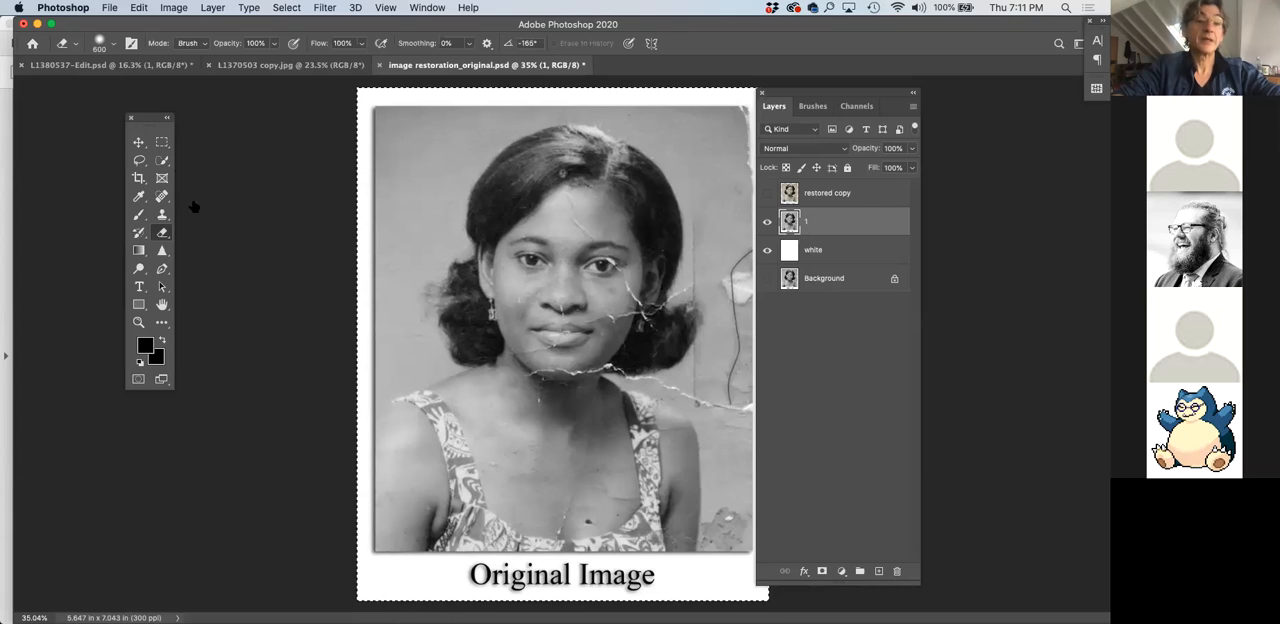
pyautogui.click(162, 144)
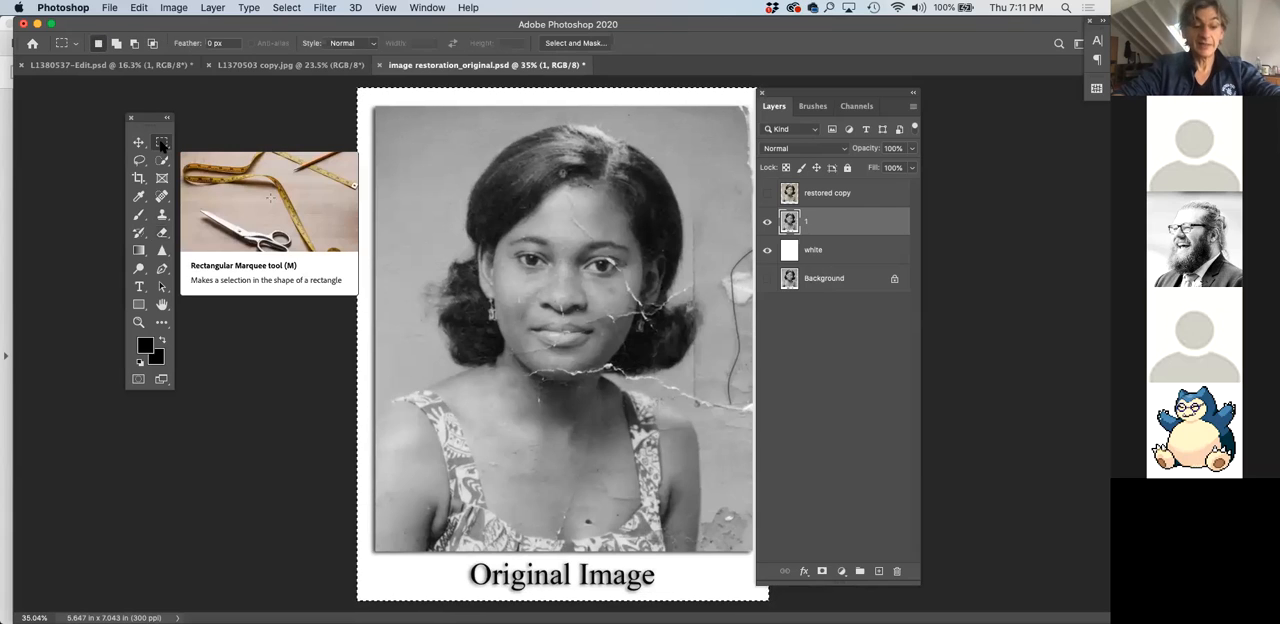
pyautogui.press('super+d')
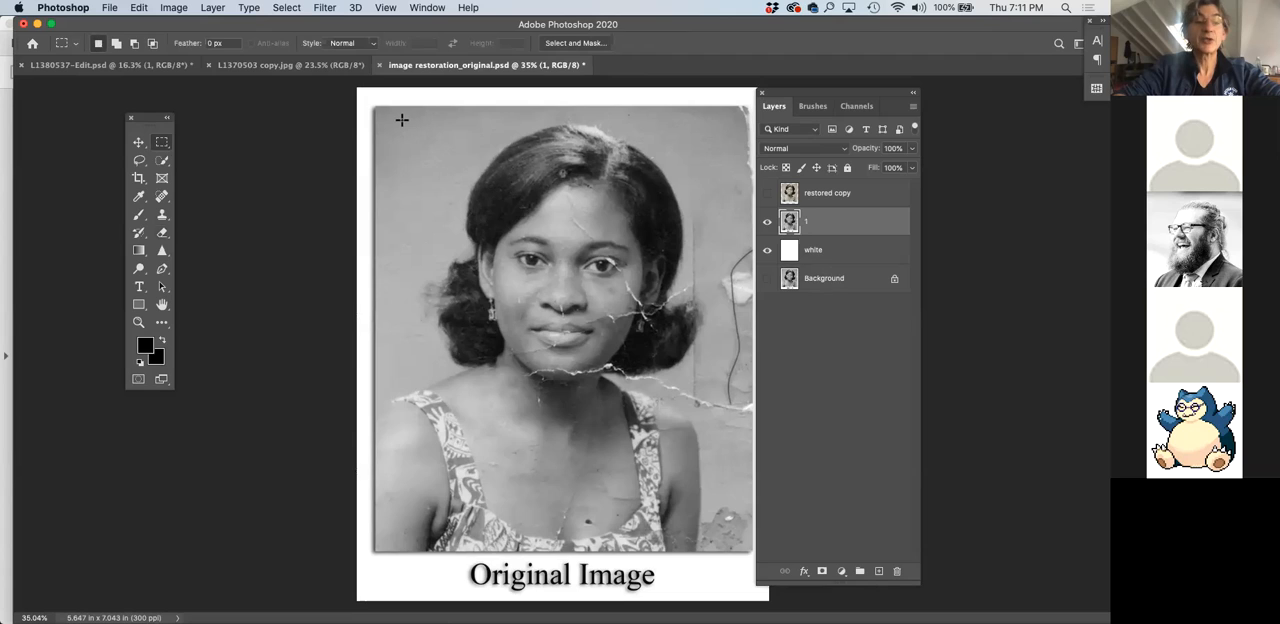
pyautogui.click(162, 144)
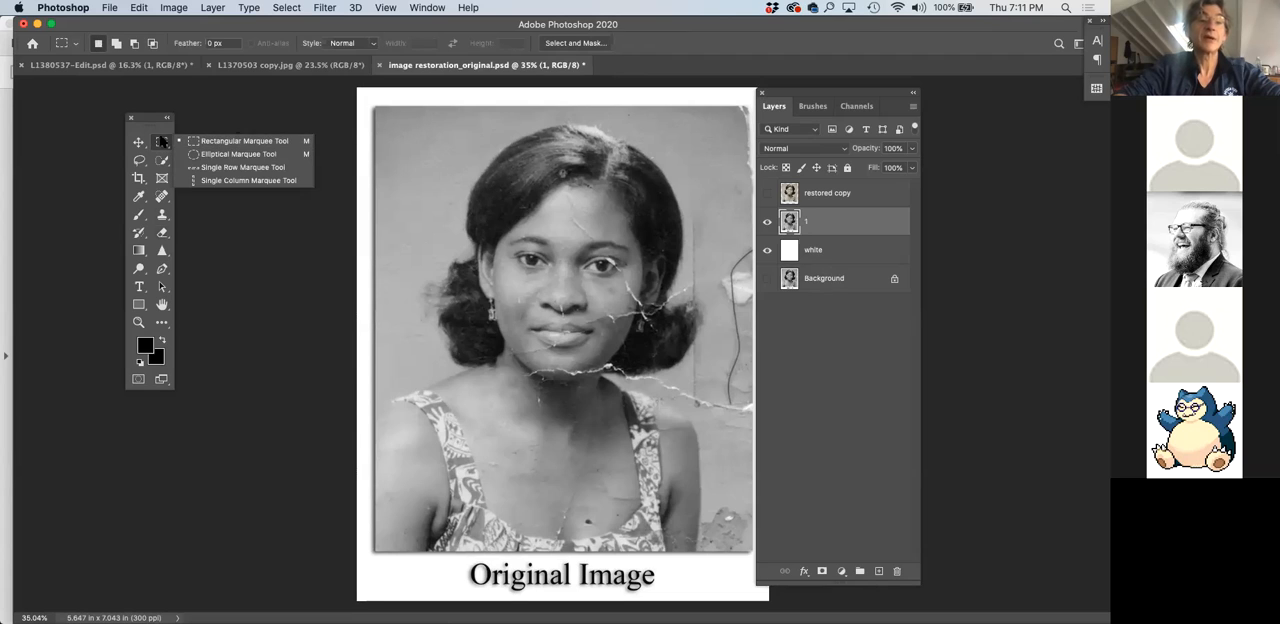
pyautogui.moveTo(392, 118); pyautogui.dragTo(725, 544)
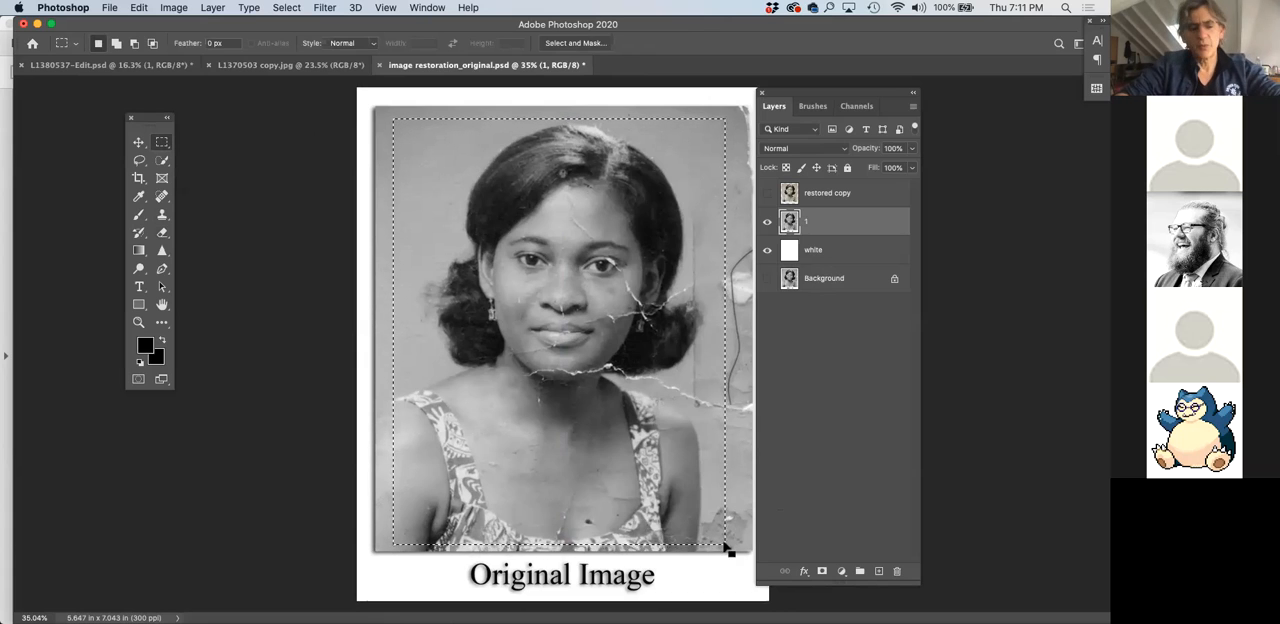
pyautogui.press('super+d')
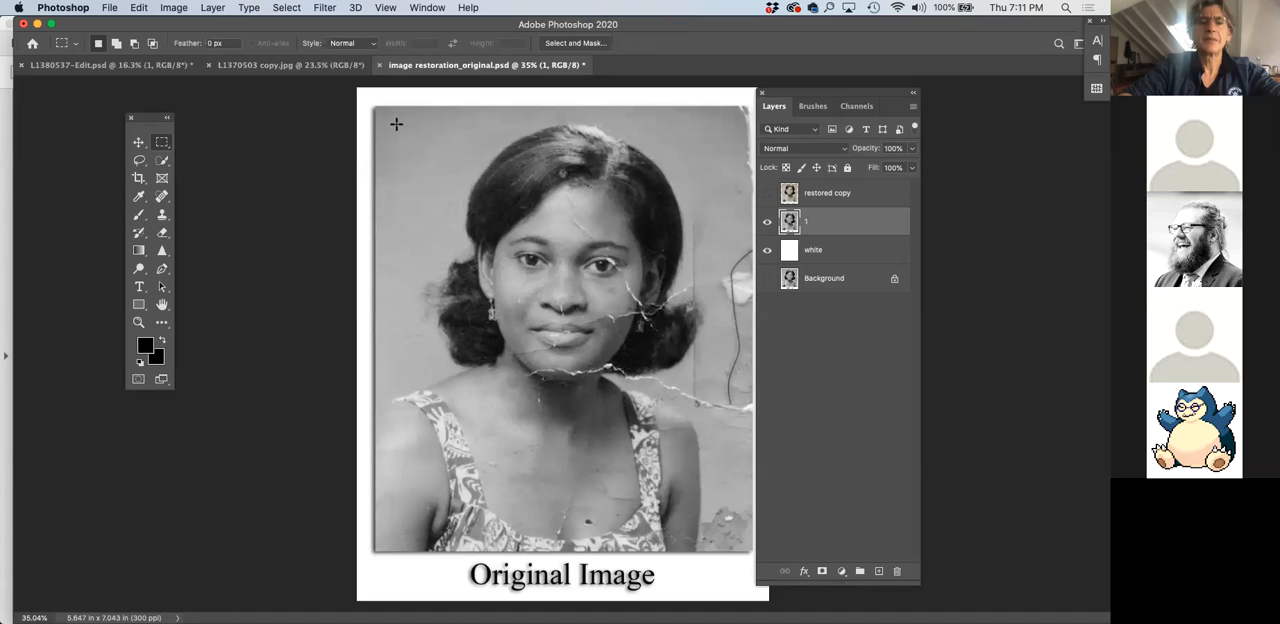
pyautogui.moveTo(671, 458); pyautogui.dragTo(730, 516)
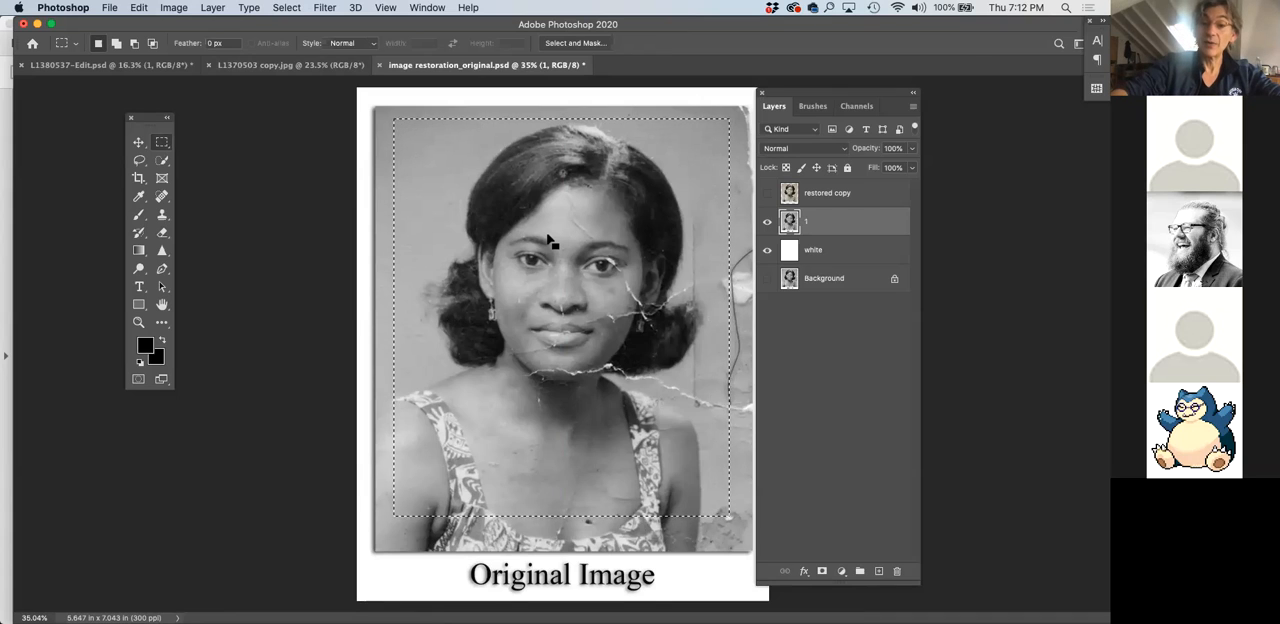
# Delete the portrait area inside the marquee from layer 1 and undo the deletion
pyautogui.press('Delete')
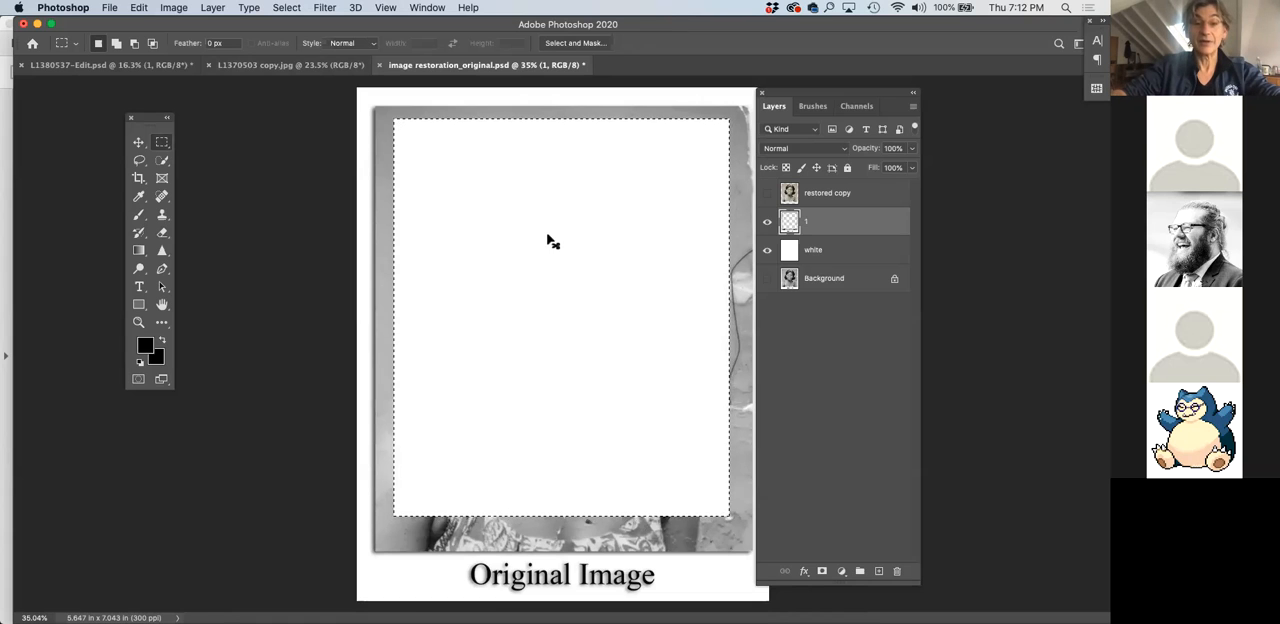
pyautogui.press('super+z')
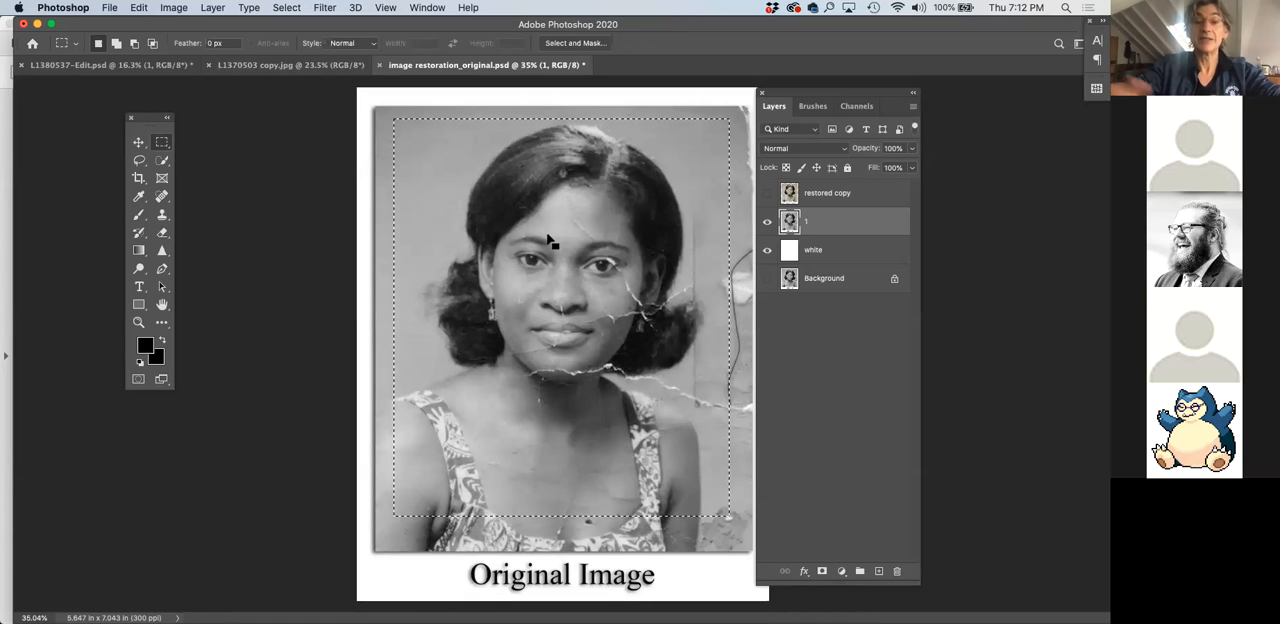
# Invert the selection, delete the border and caption outside the marquee from layer 1, and undo both changes
pyautogui.click(287, 8)
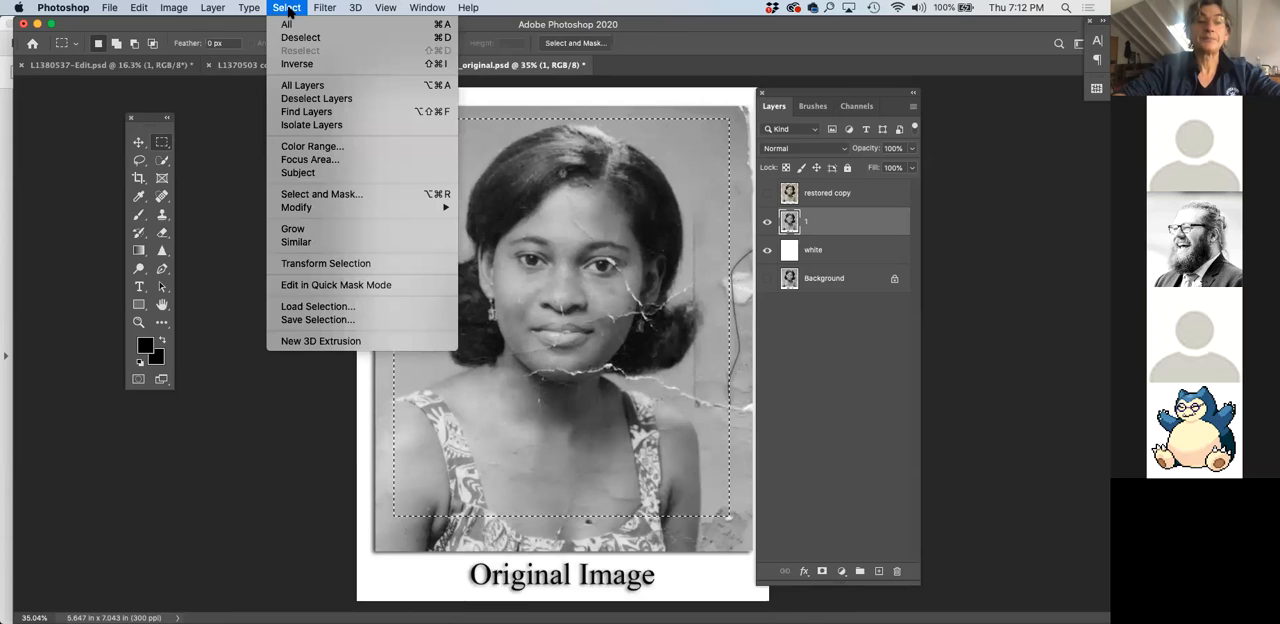
pyautogui.click(293, 64)
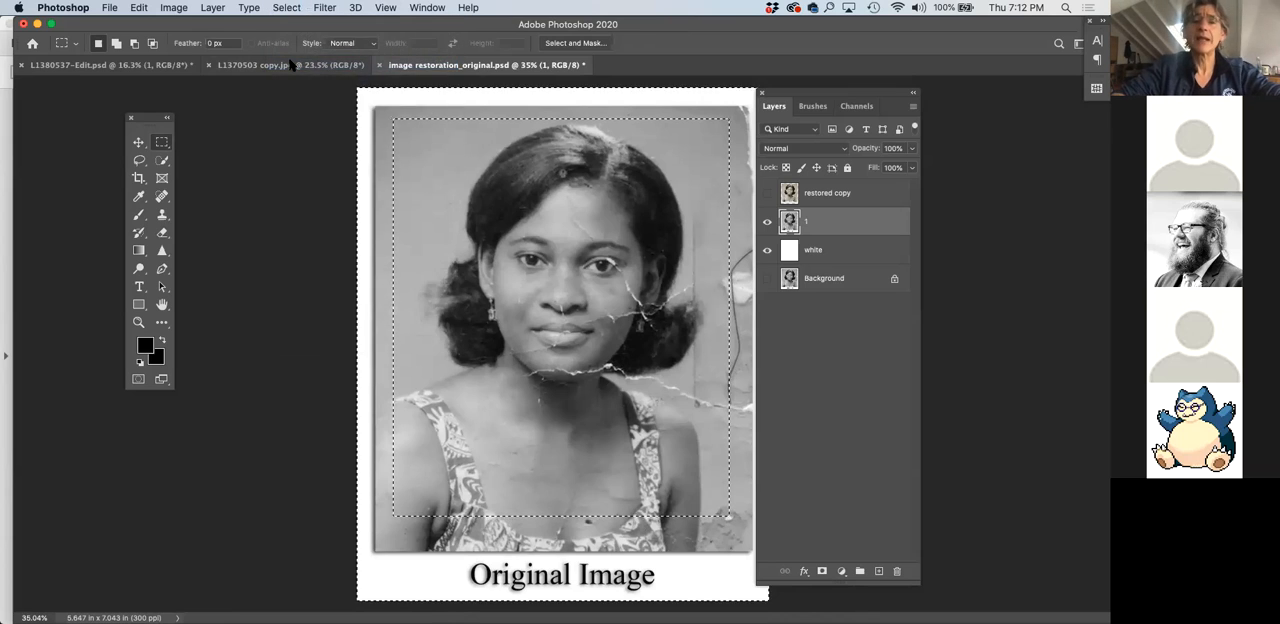
pyautogui.press('Delete')
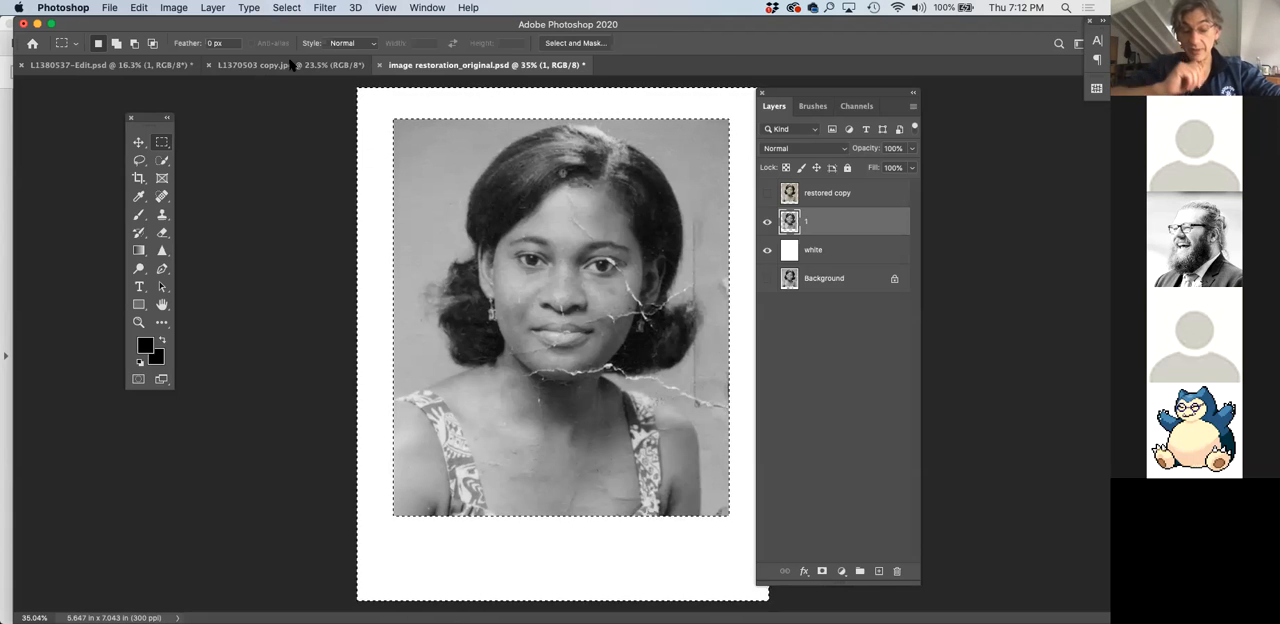
pyautogui.press('super+z')
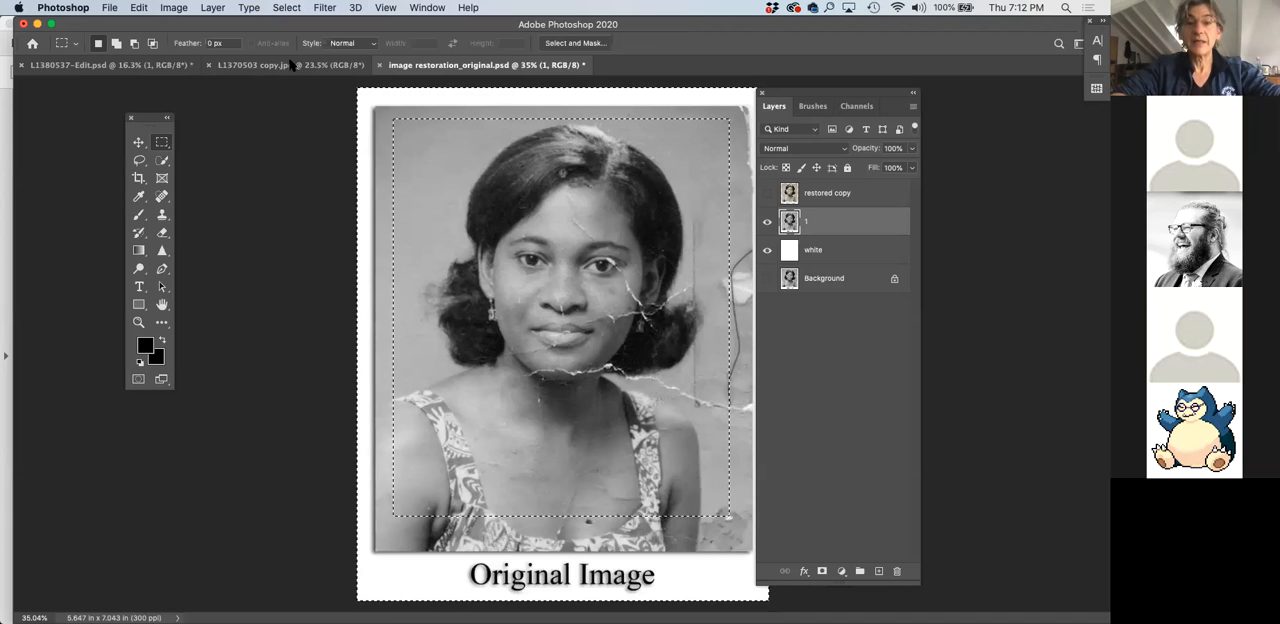
pyautogui.press('super+z')
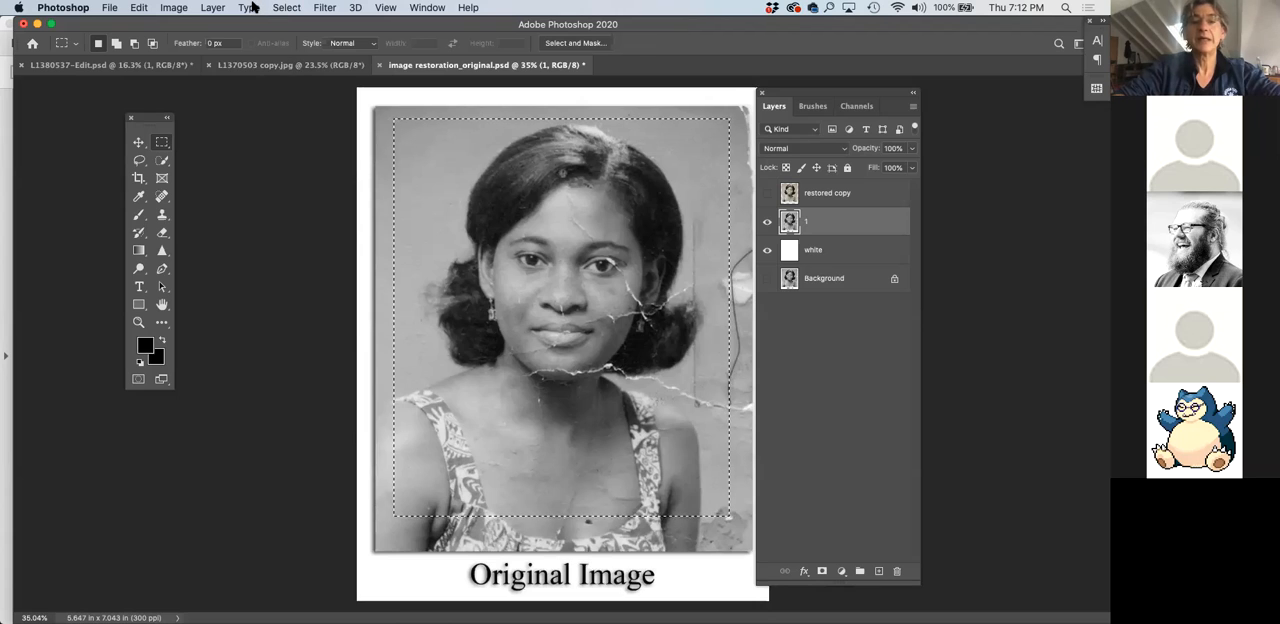
# Try deleting the marquee's contents on layer 1 once more, restore them, and invert the selection to cover everything outside the marquee
pyautogui.press('Delete')
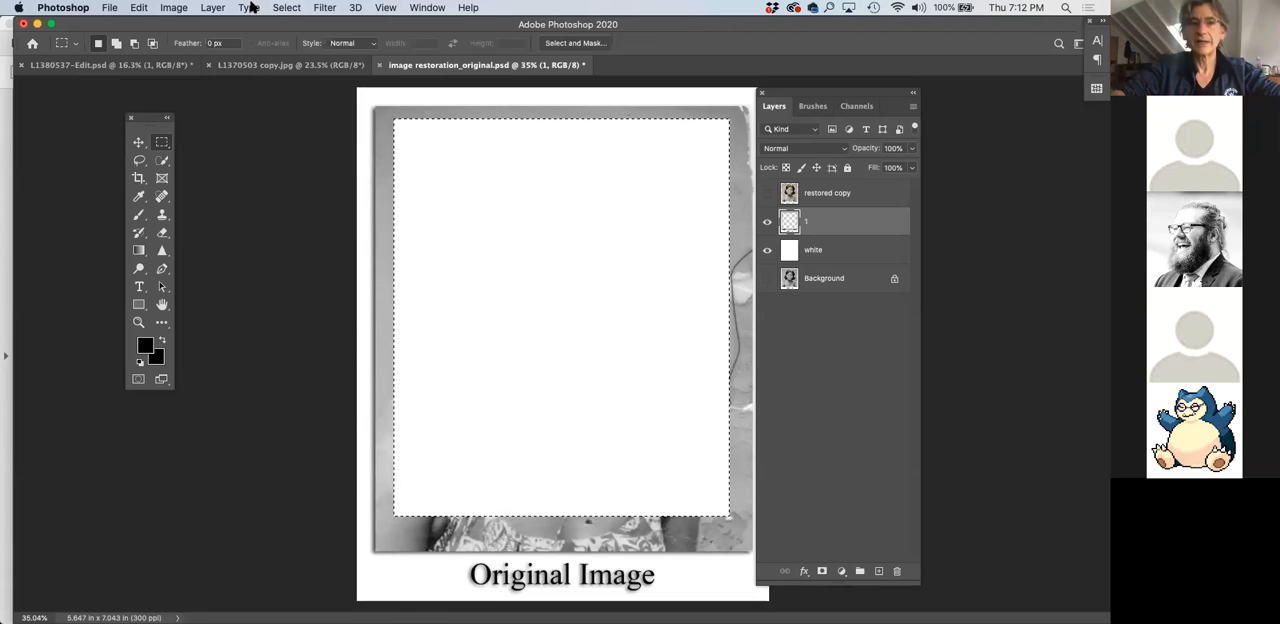
pyautogui.press('super+v')
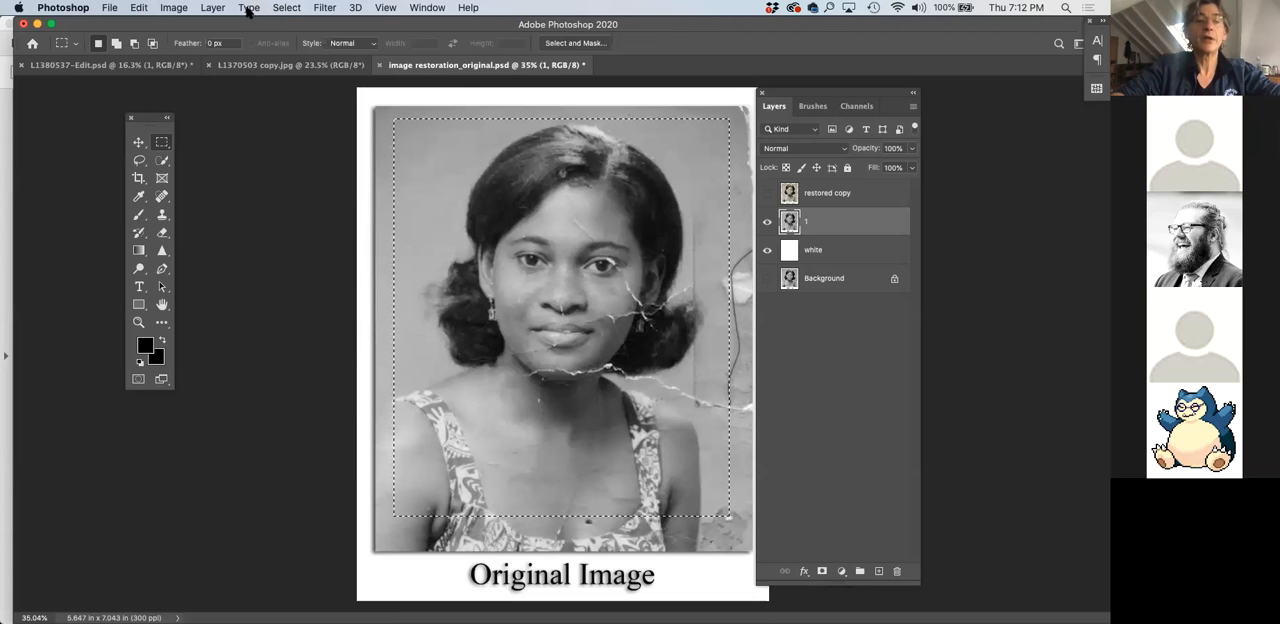
pyautogui.click(287, 8)
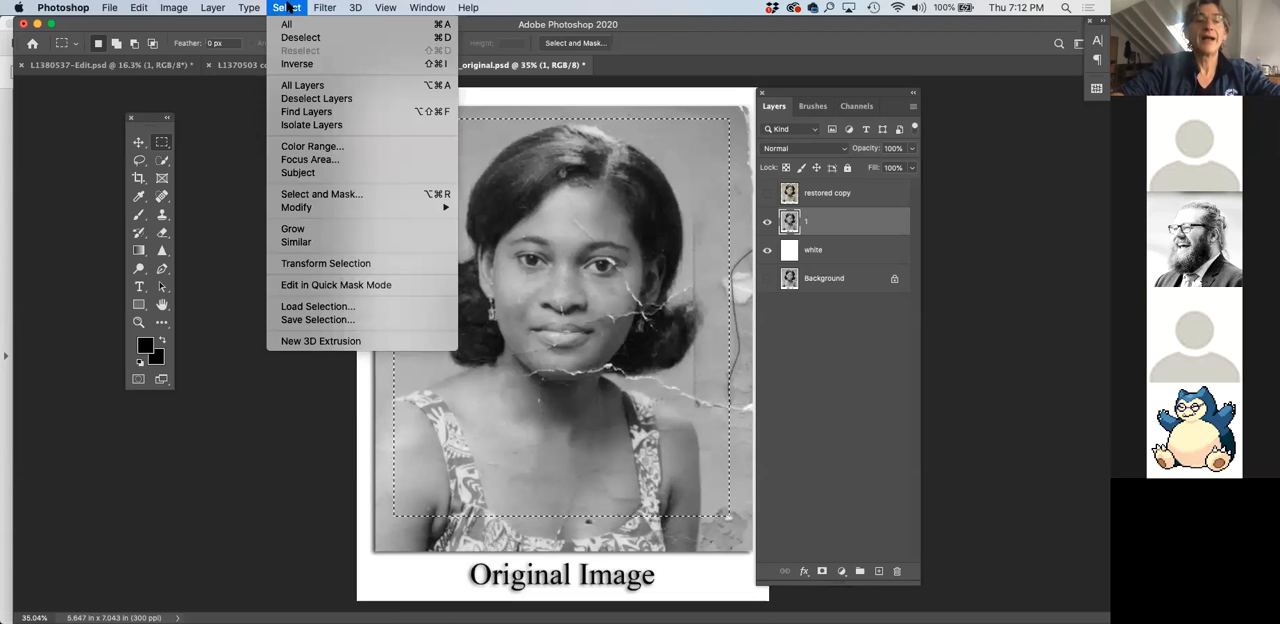
pyautogui.click(292, 64)
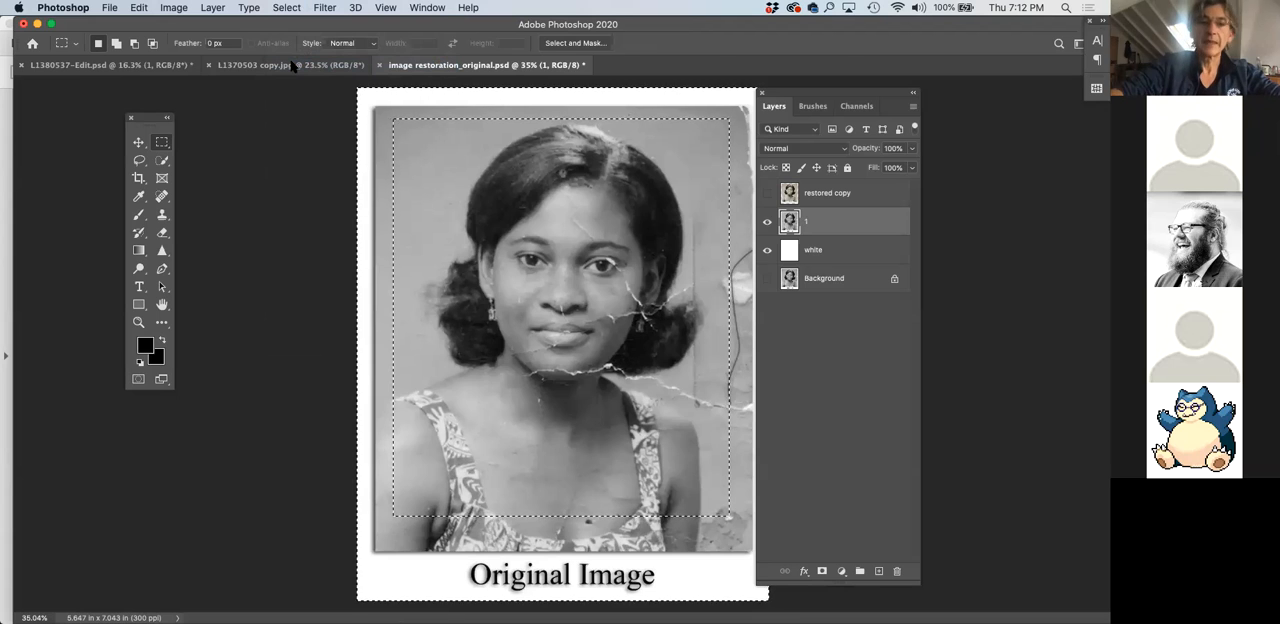
# Delete the border and caption outside the marquee from layer 1 and clear the selection
pyautogui.press('super+plus')
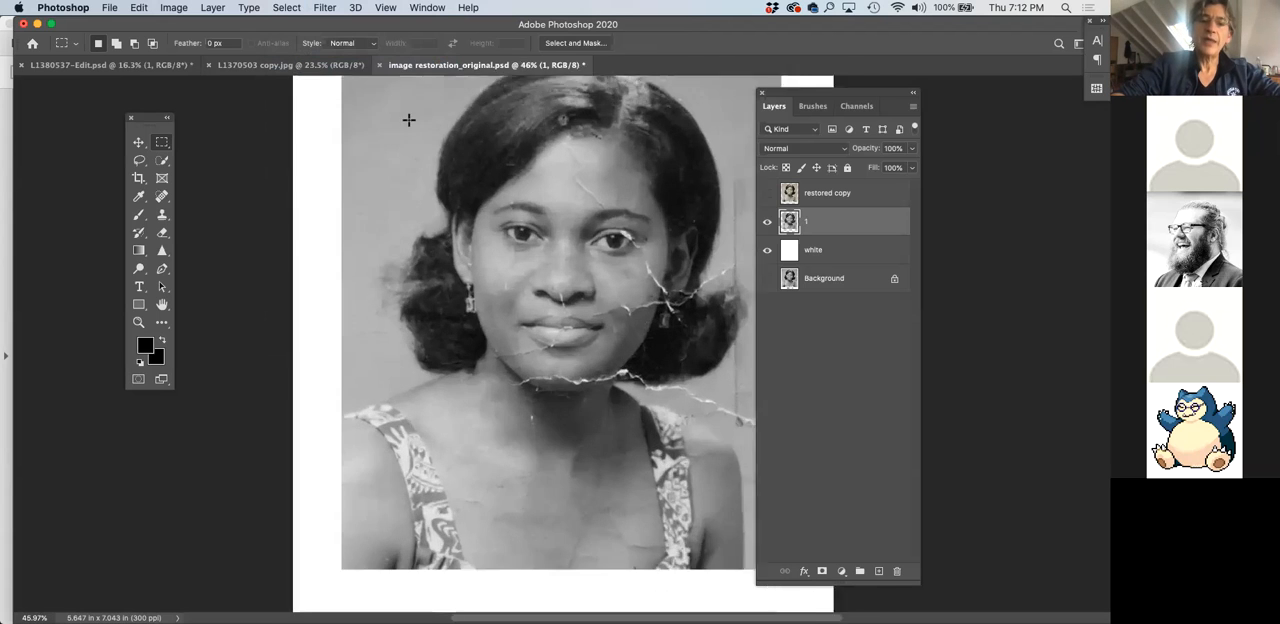
pyautogui.press('super+plus')
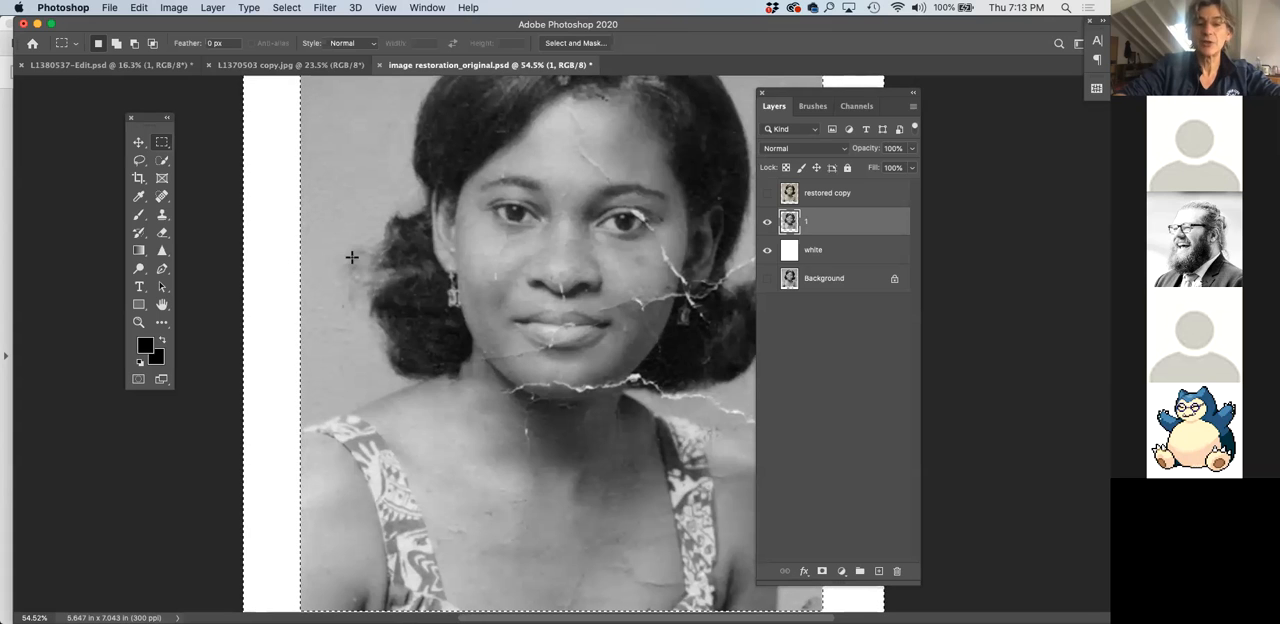
pyautogui.scroll(-5, 480, 258)
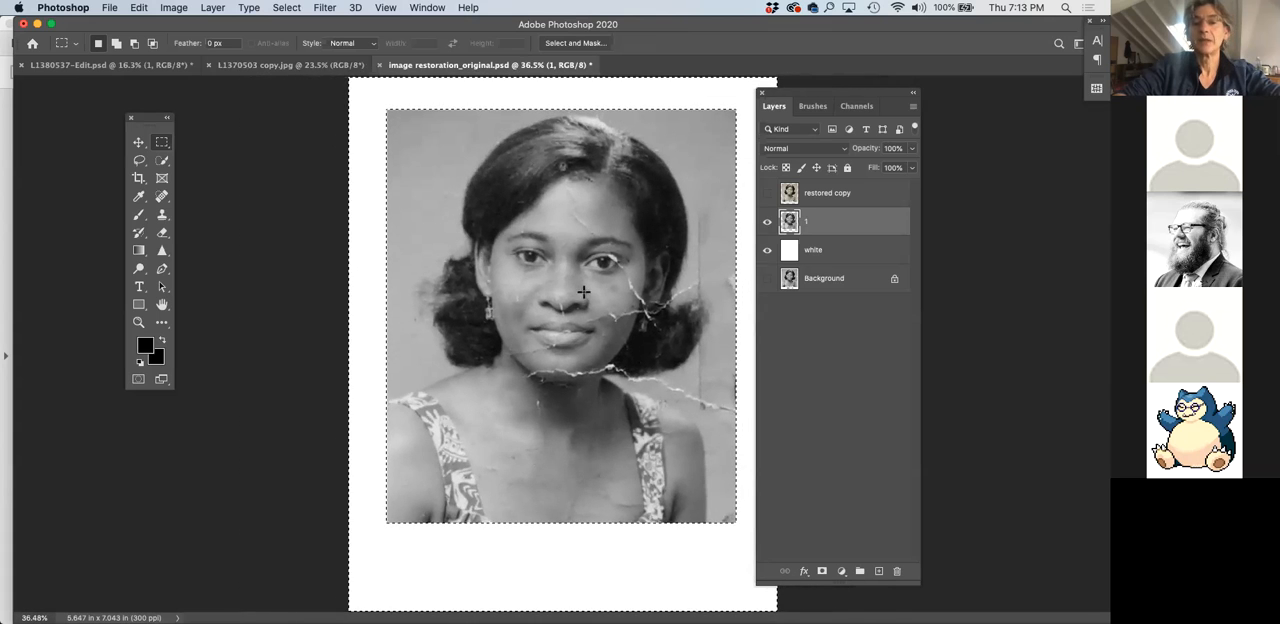
pyautogui.click(556, 342)
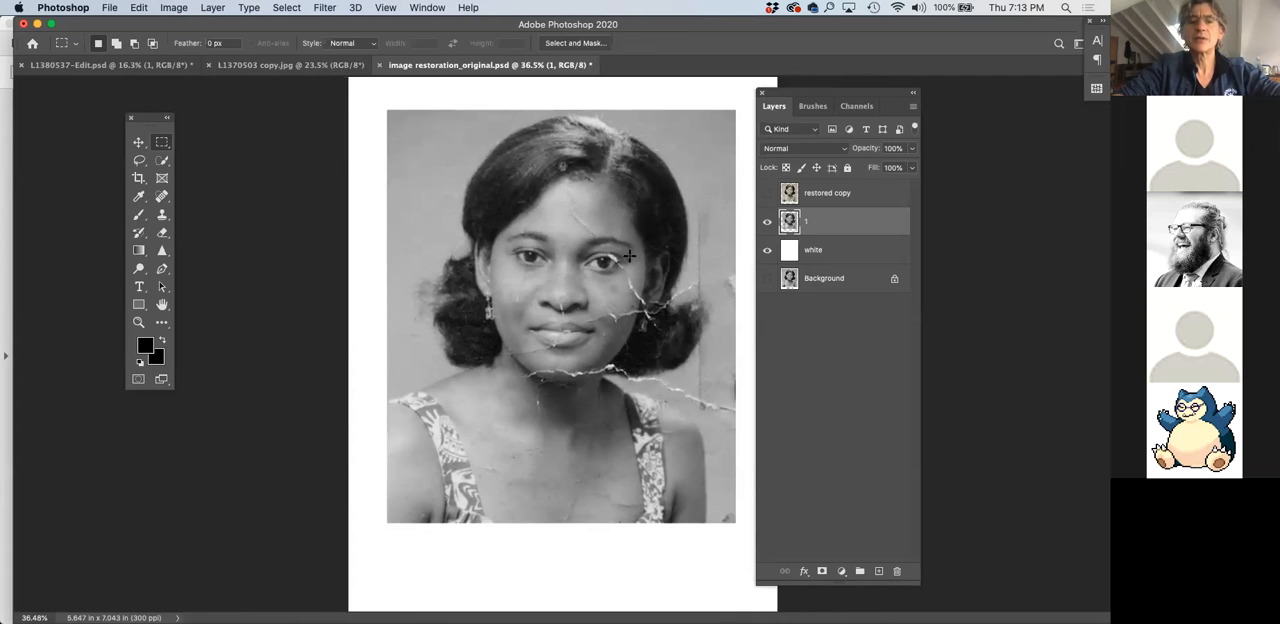
# Look over the Dodge, Burn and Sponge tools in the toning group and return to the Move tool
pyautogui.scroll(5, 575, 240)
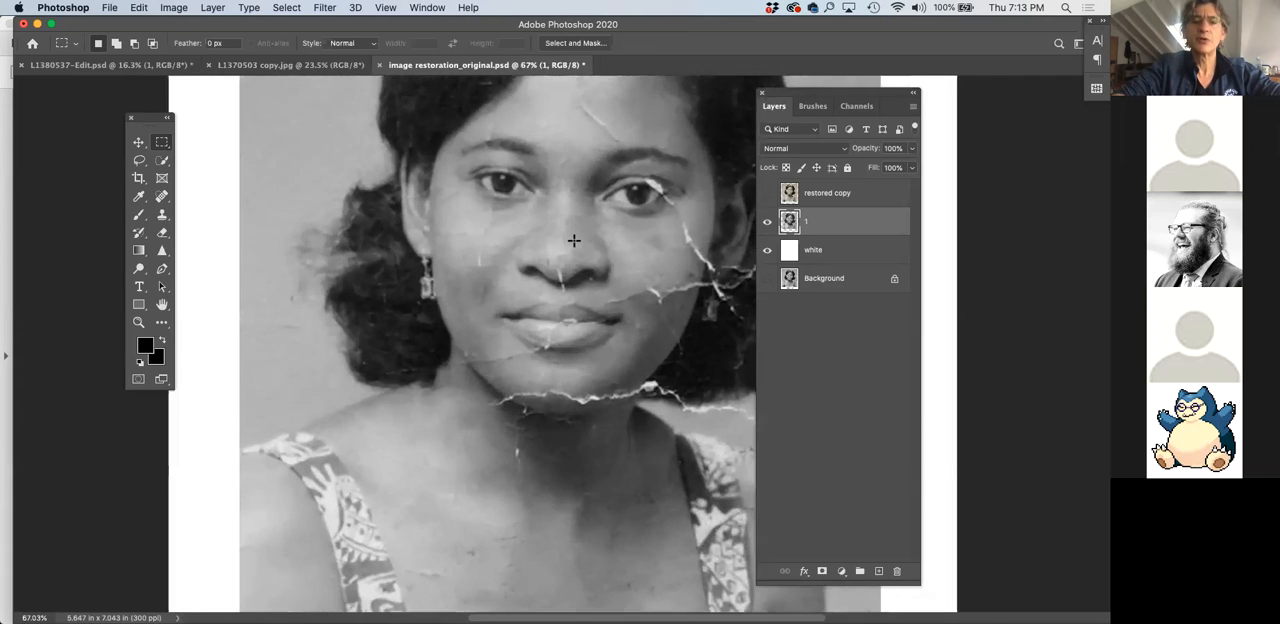
pyautogui.scroll(2, 486, 248)
pyautogui.hscroll(2, 486, 248)
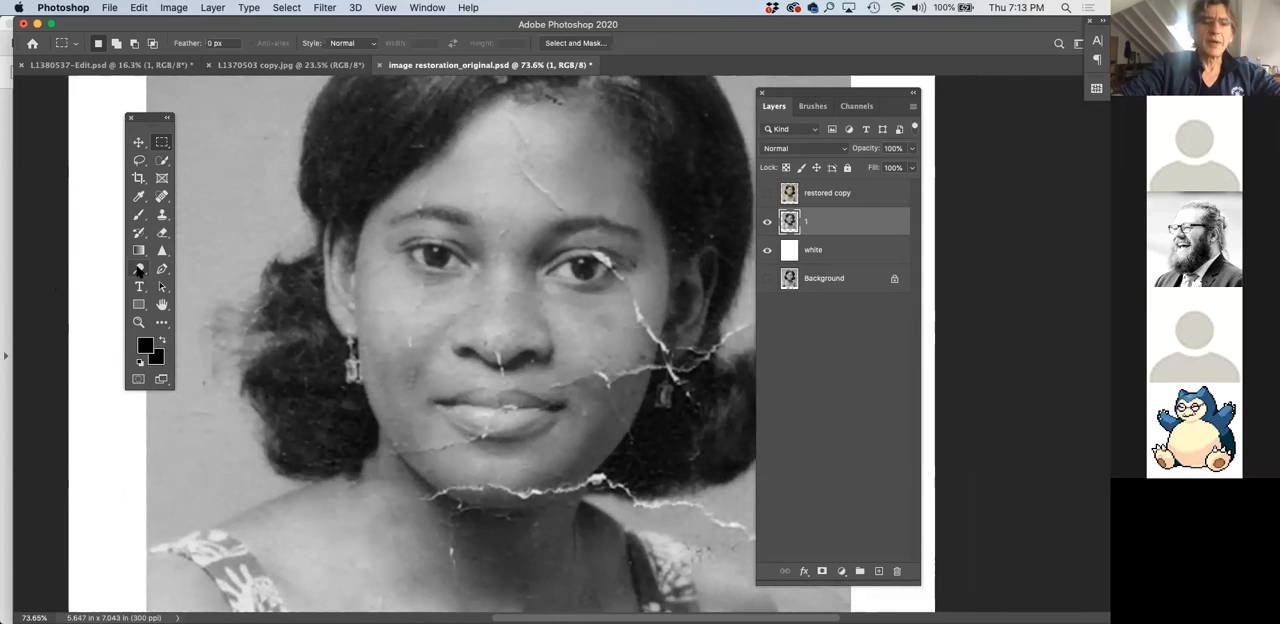
pyautogui.click(139, 270)
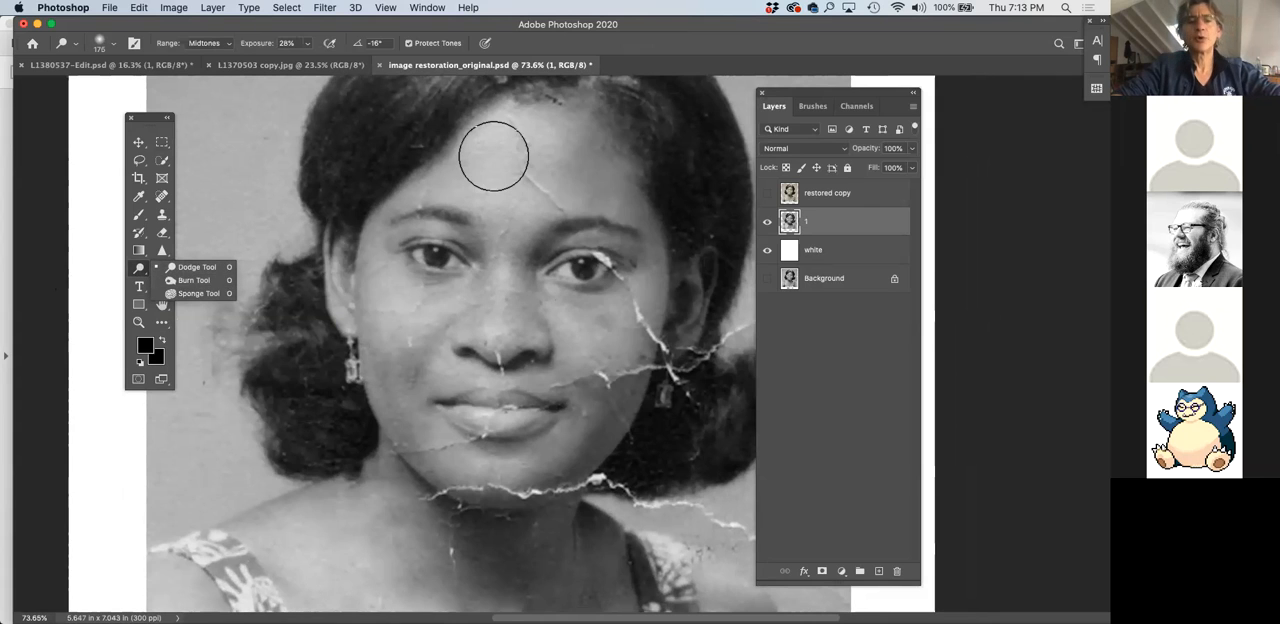
pyautogui.click(140, 145)
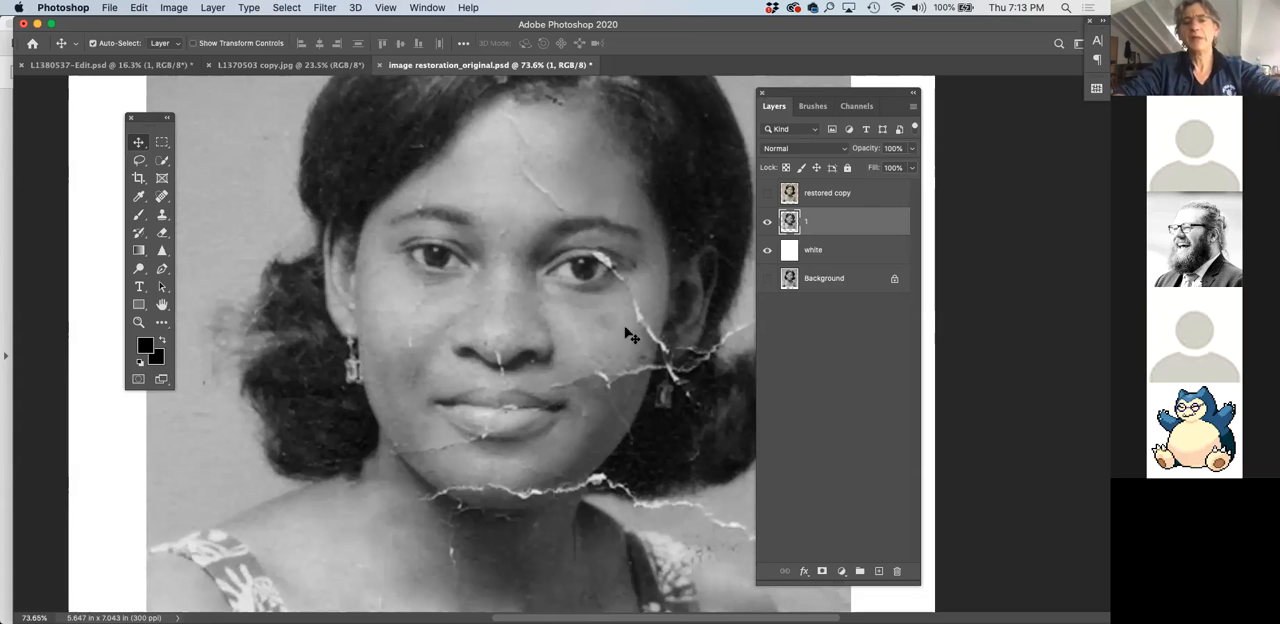
pyautogui.scroll(-2, 510, 375)
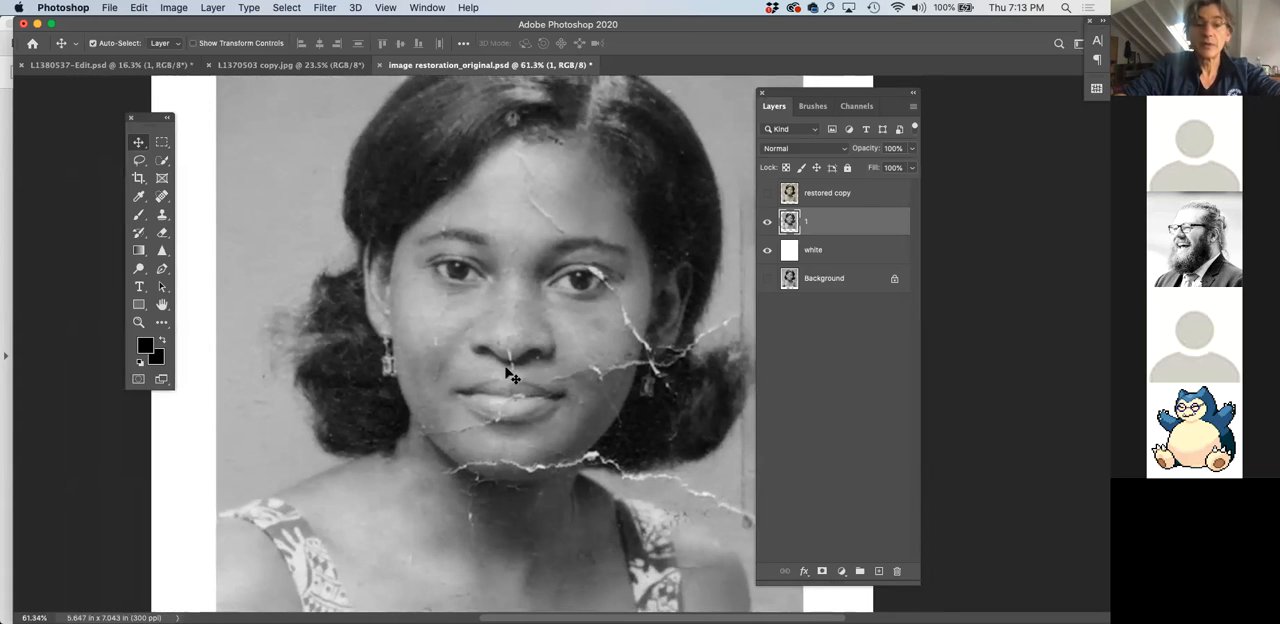
# Show the restored copy and Background layers, hide layers 1 and white, and select the restored copy layer
pyautogui.click(767, 193)
pyautogui.click(767, 221)
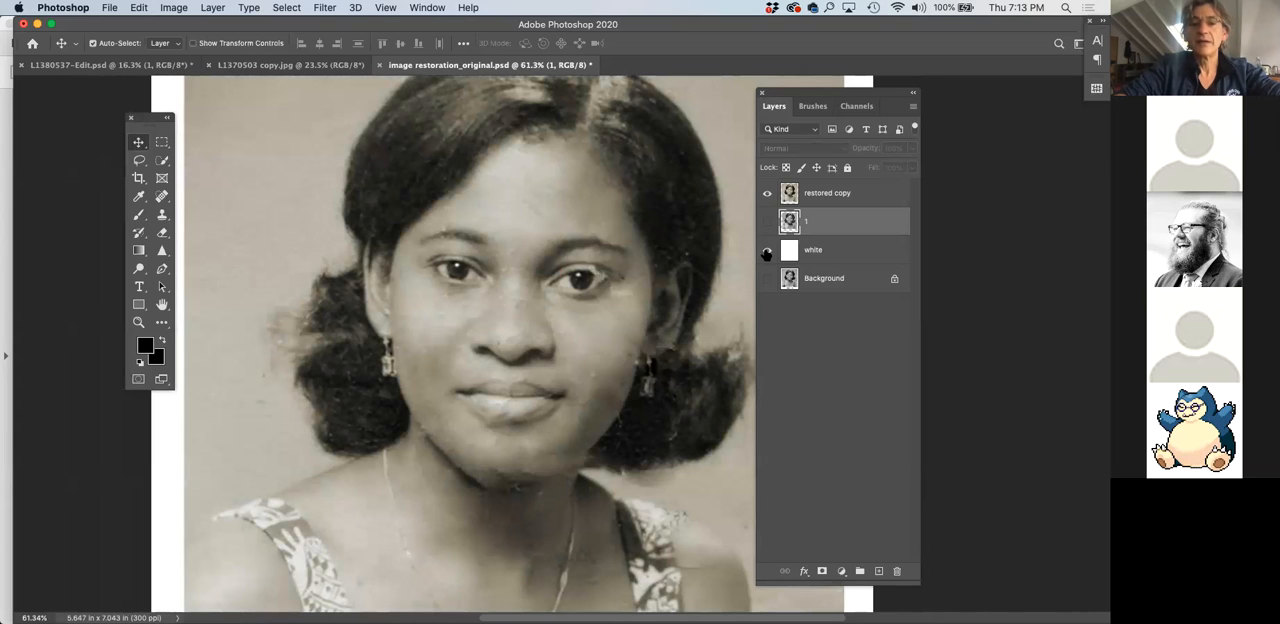
pyautogui.click(767, 249)
pyautogui.click(767, 278)
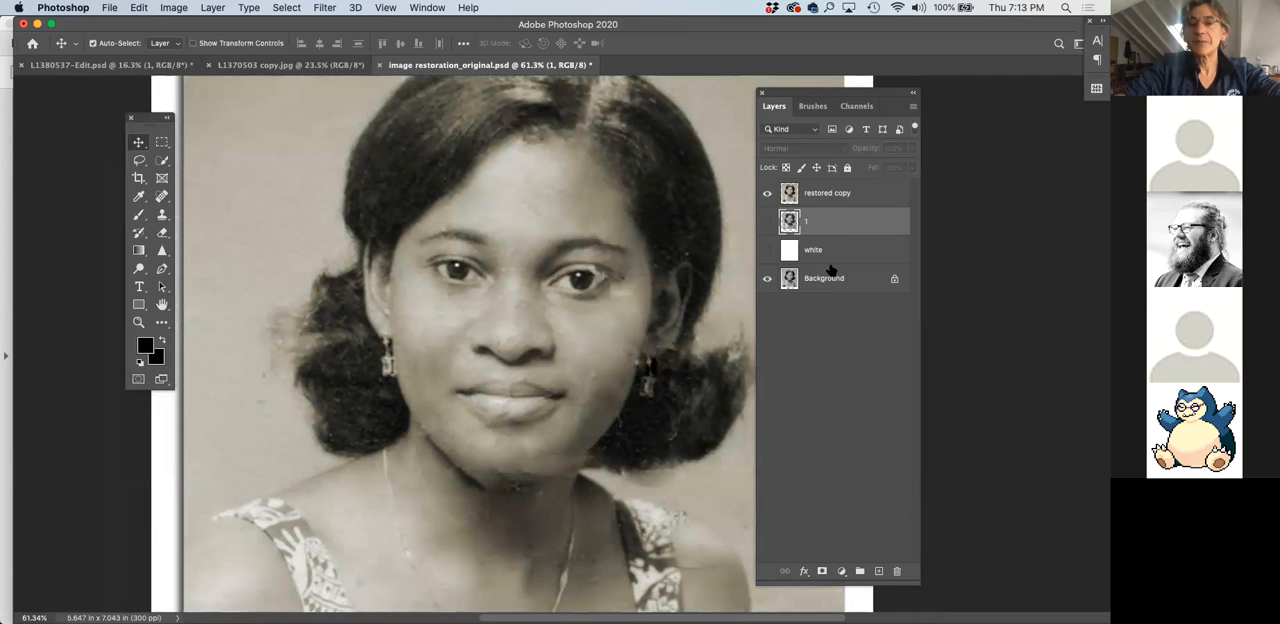
pyautogui.click(828, 194)
pyautogui.scroll(-1, 492, 350)
pyautogui.scroll(-2, 492, 350)
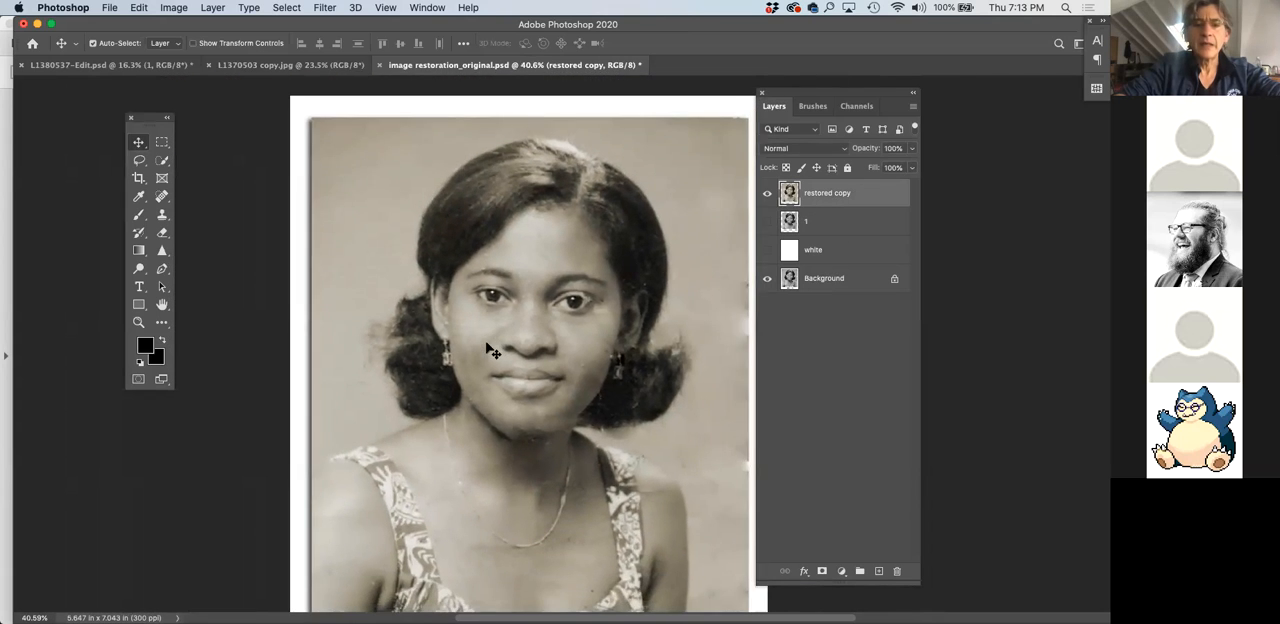
pyautogui.scroll(-1, 571, 366)
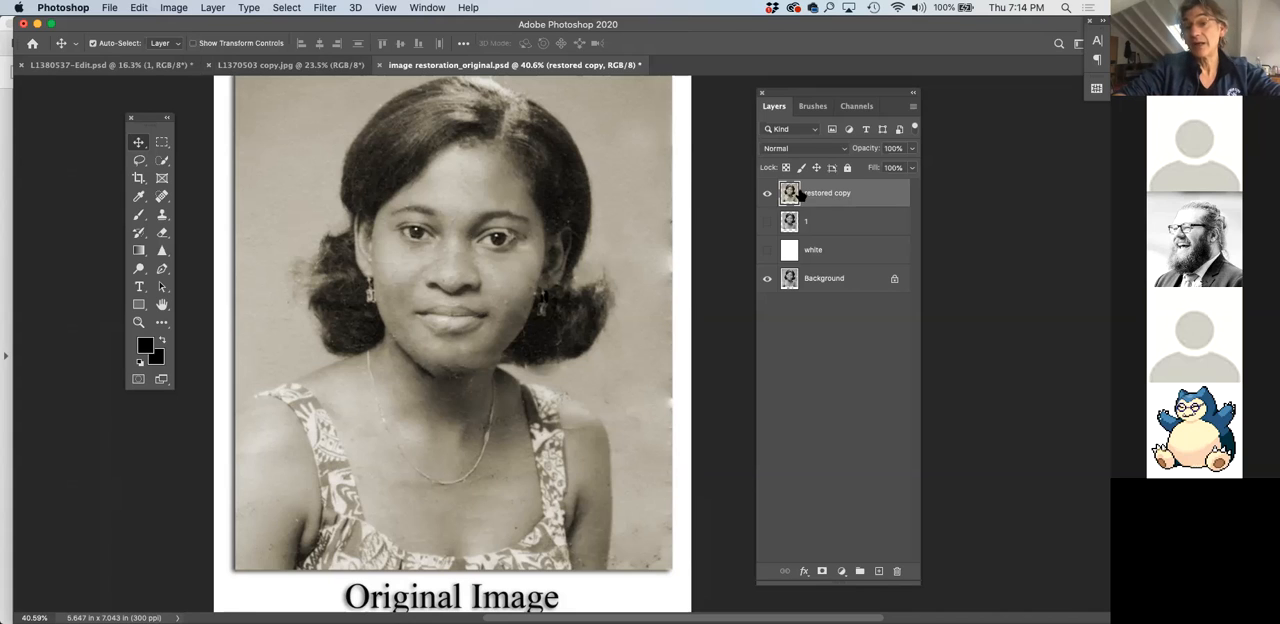
# Open the Levels adjustment for the restored copy layer
pyautogui.click(178, 9)
pyautogui.moveTo(182, 47)
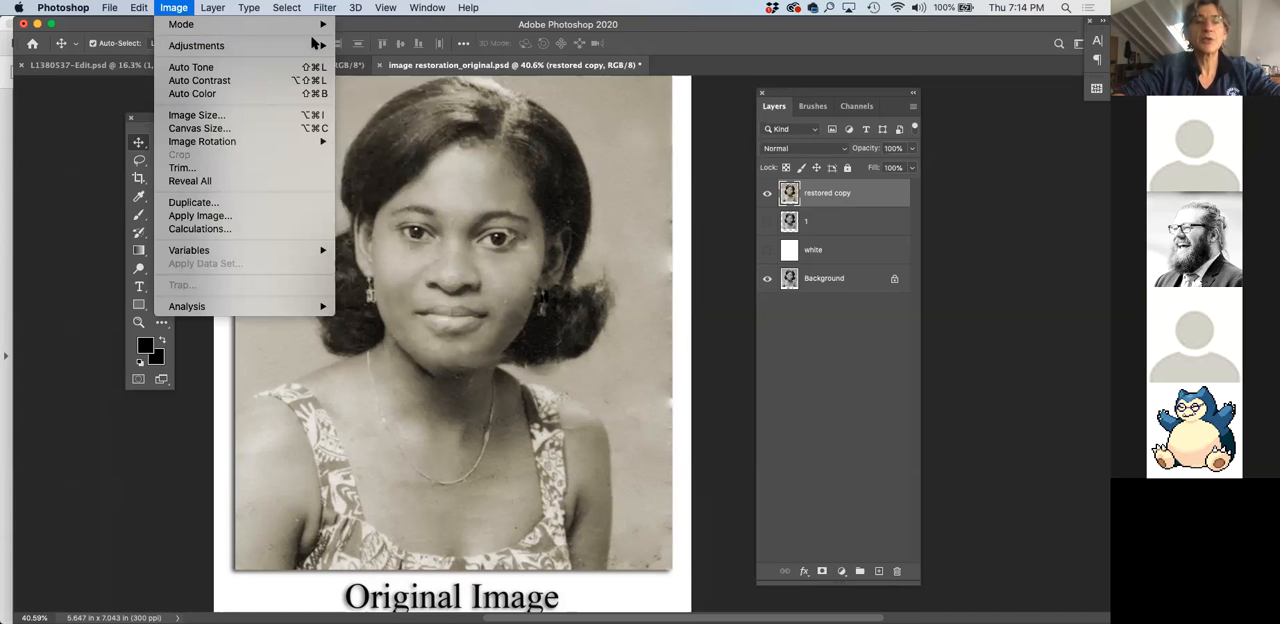
pyautogui.moveTo(314, 47)
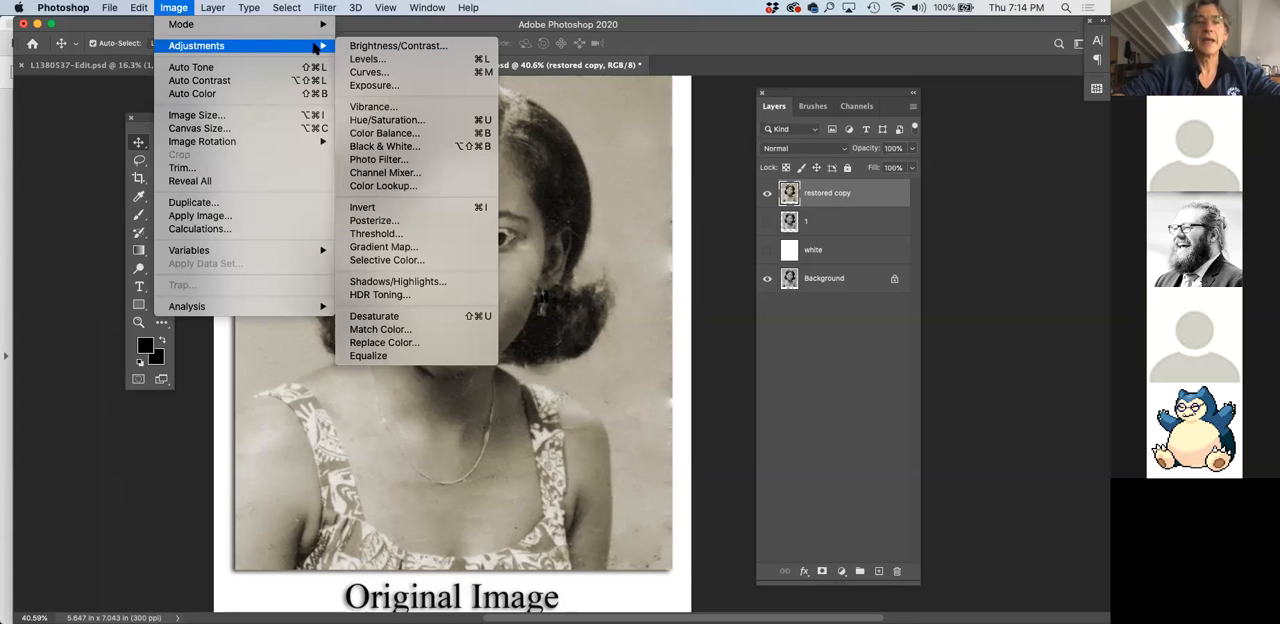
pyautogui.click(374, 65)
pyautogui.moveTo(884, 97); pyautogui.dragTo(618, 260)
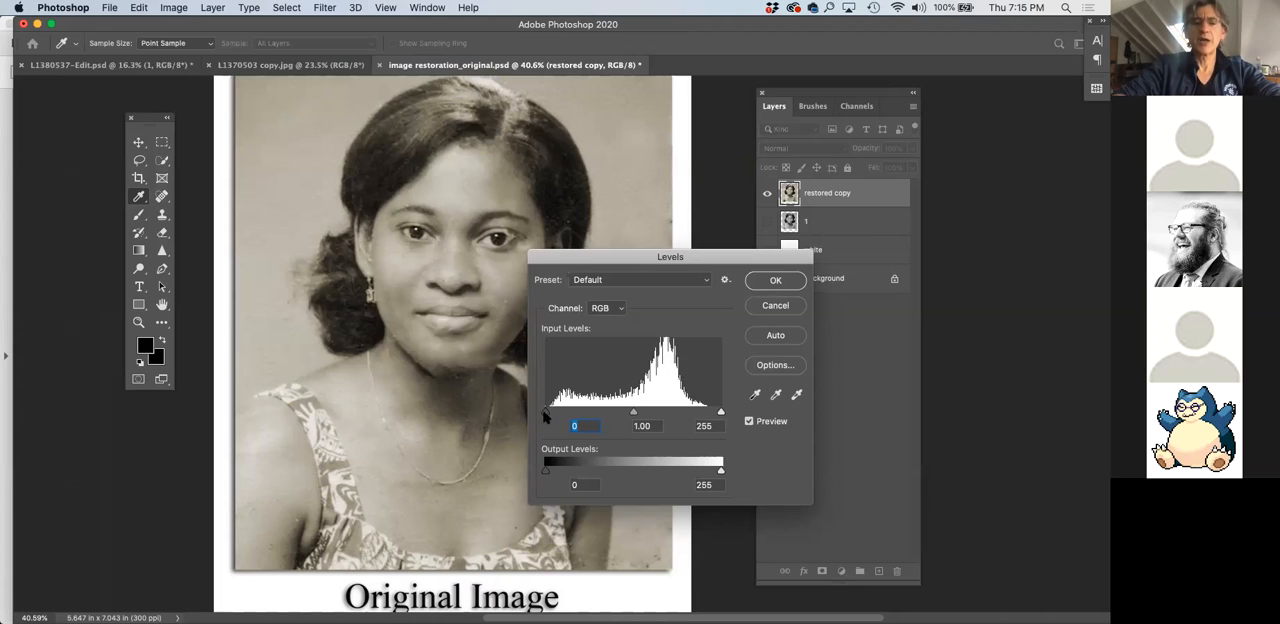
# Try raising the black input level to 139 and reset it to 0
pyautogui.write('2')
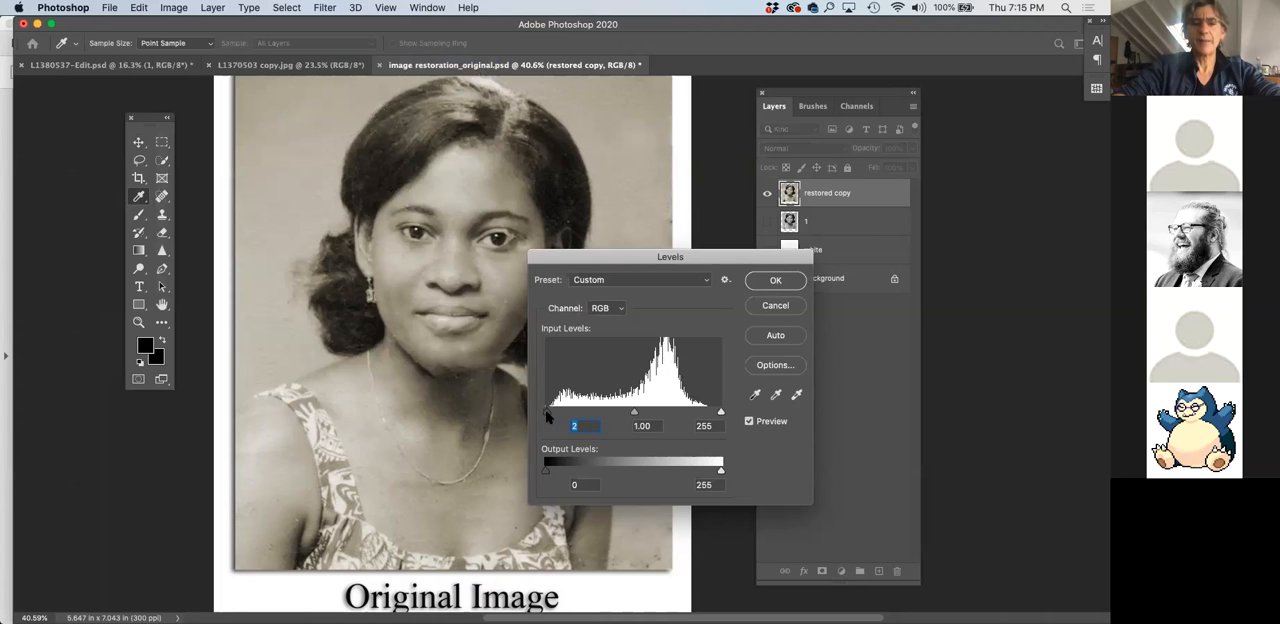
pyautogui.moveTo(546, 412); pyautogui.dragTo(641, 414)
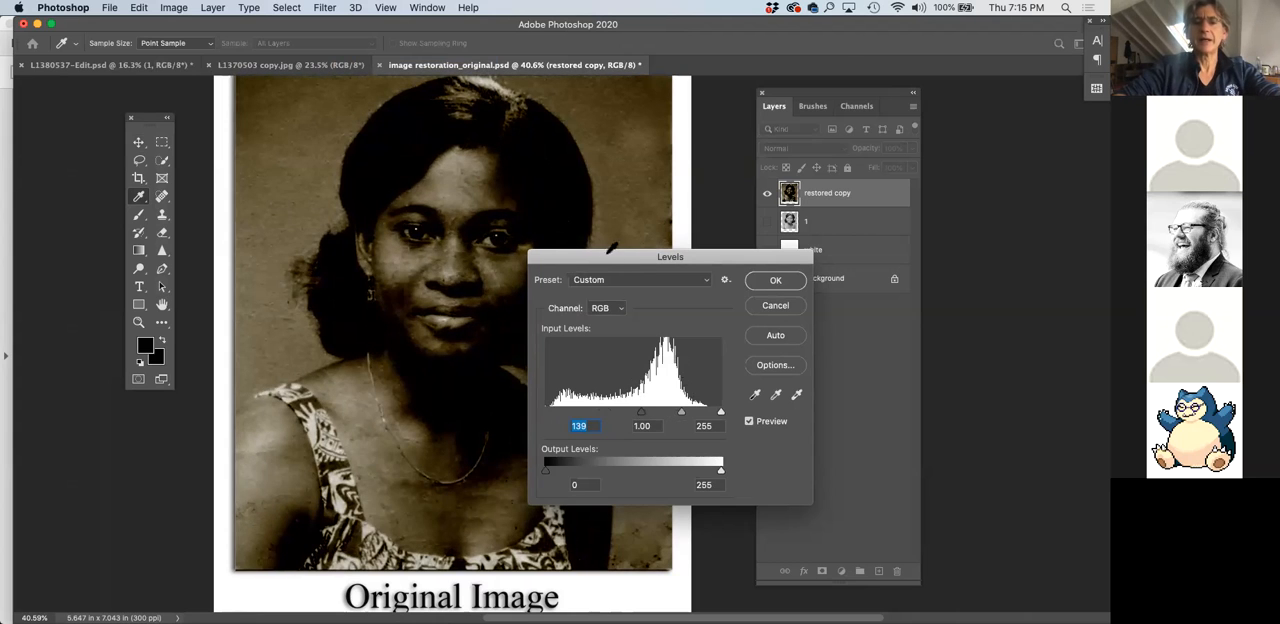
pyautogui.moveTo(612, 254); pyautogui.dragTo(721, 157)
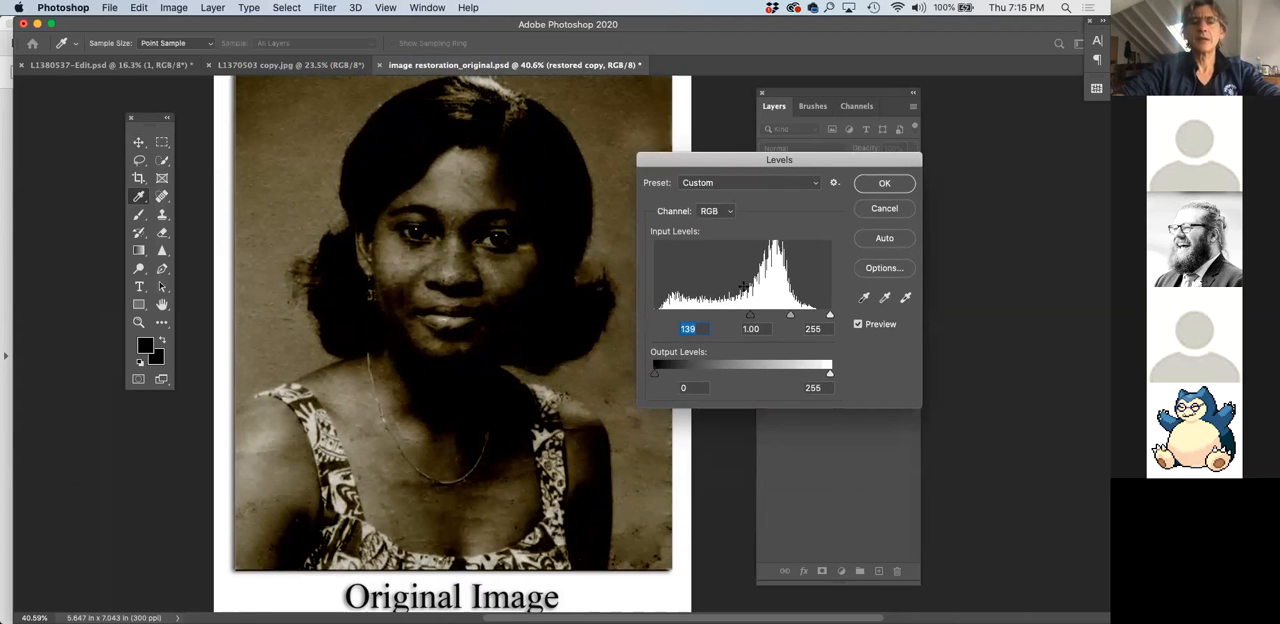
pyautogui.write('0')
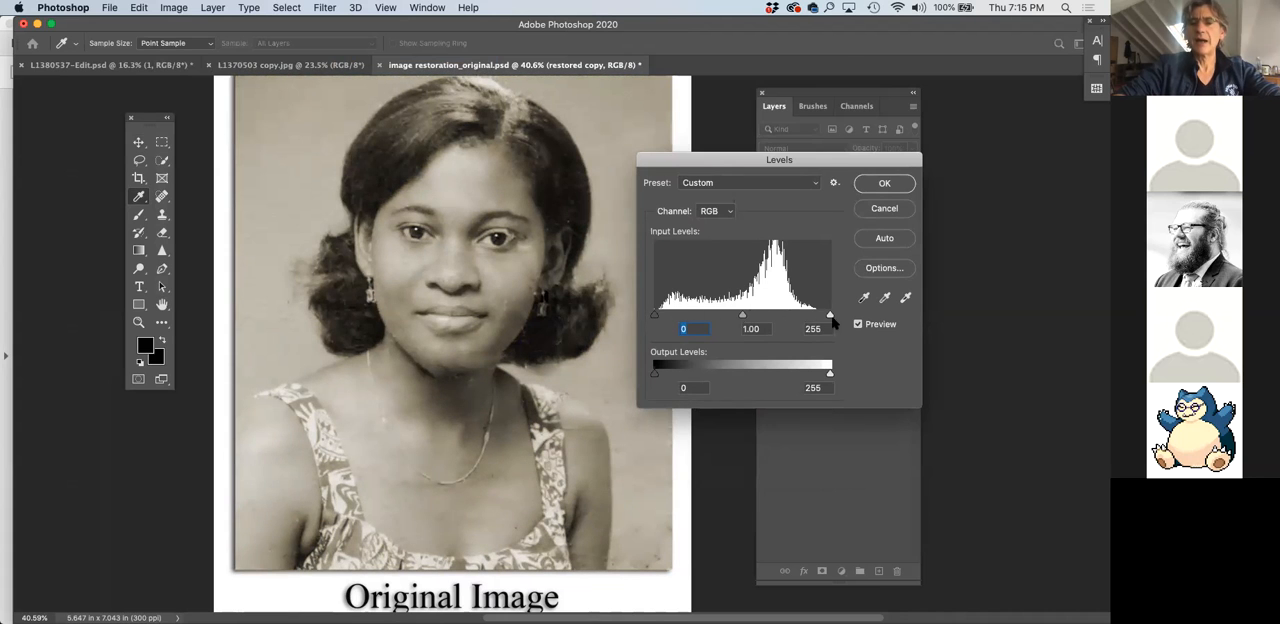
# Set the midtone input level to 1.09 and apply the Levels adjustment to the restored copy
pyautogui.moveTo(829, 316)
pyautogui.mouseDown()
pyautogui.moveTo(780, 318)
pyautogui.moveTo(829, 318)
pyautogui.mouseUp()
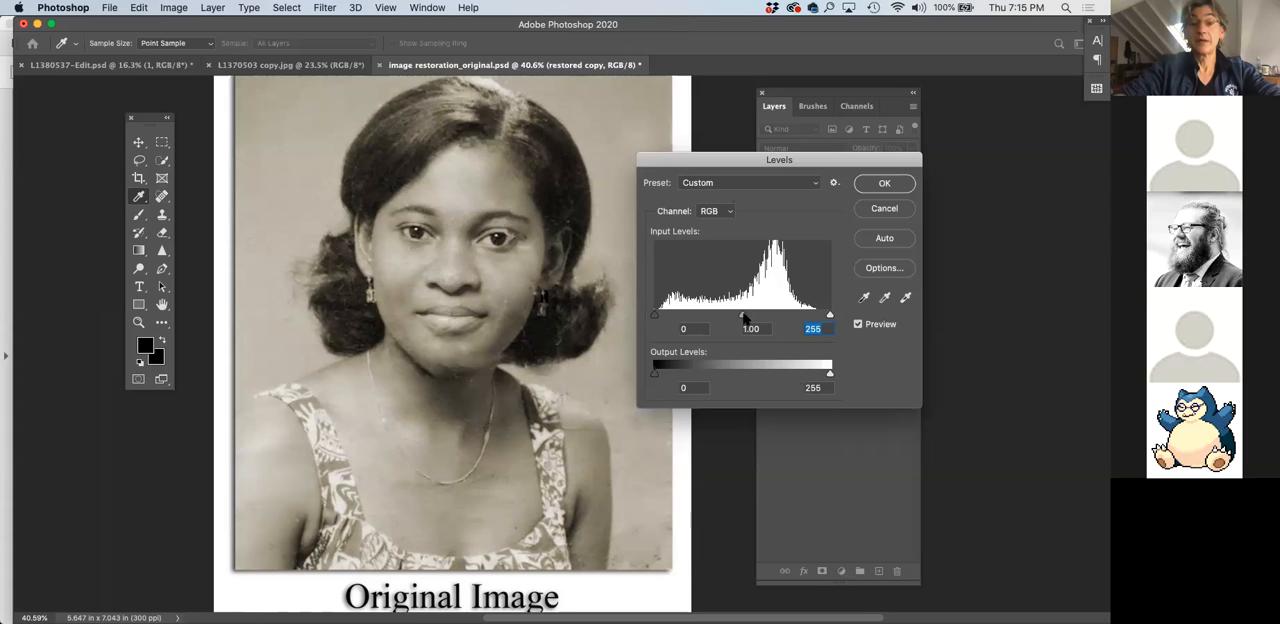
pyautogui.moveTo(728, 315)
pyautogui.mouseDown()
pyautogui.moveTo(752, 318)
pyautogui.moveTo(740, 318)
pyautogui.mouseUp()
pyautogui.click(737, 318)
pyautogui.click(885, 182)
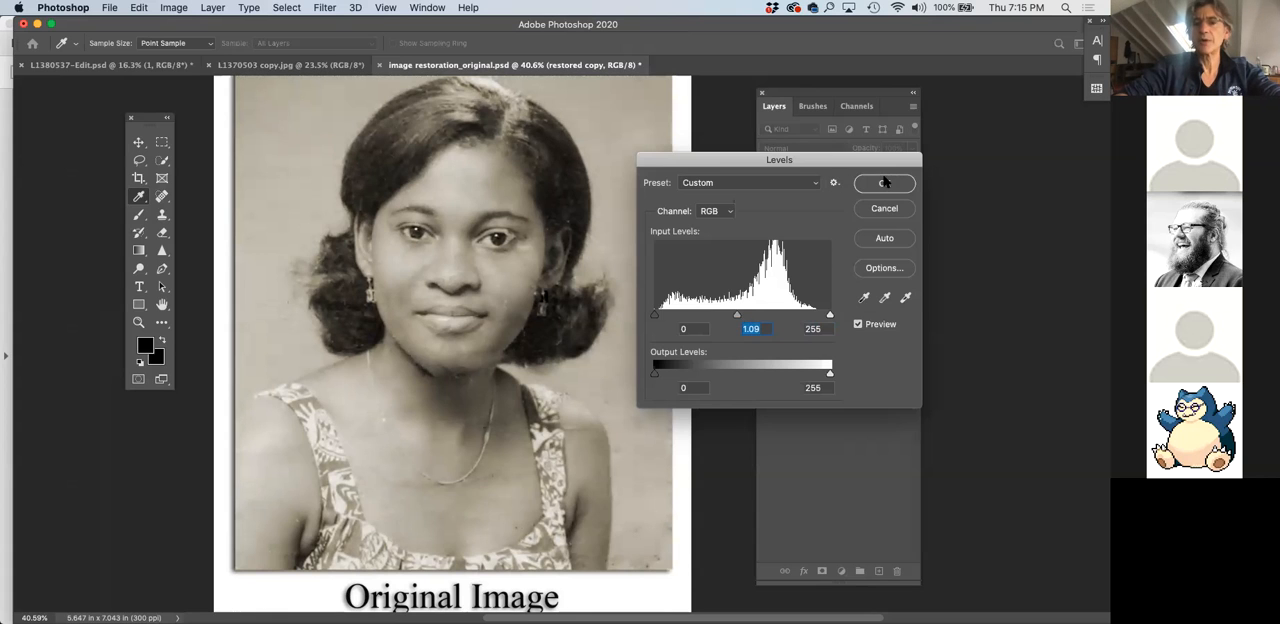
pyautogui.click(882, 186)
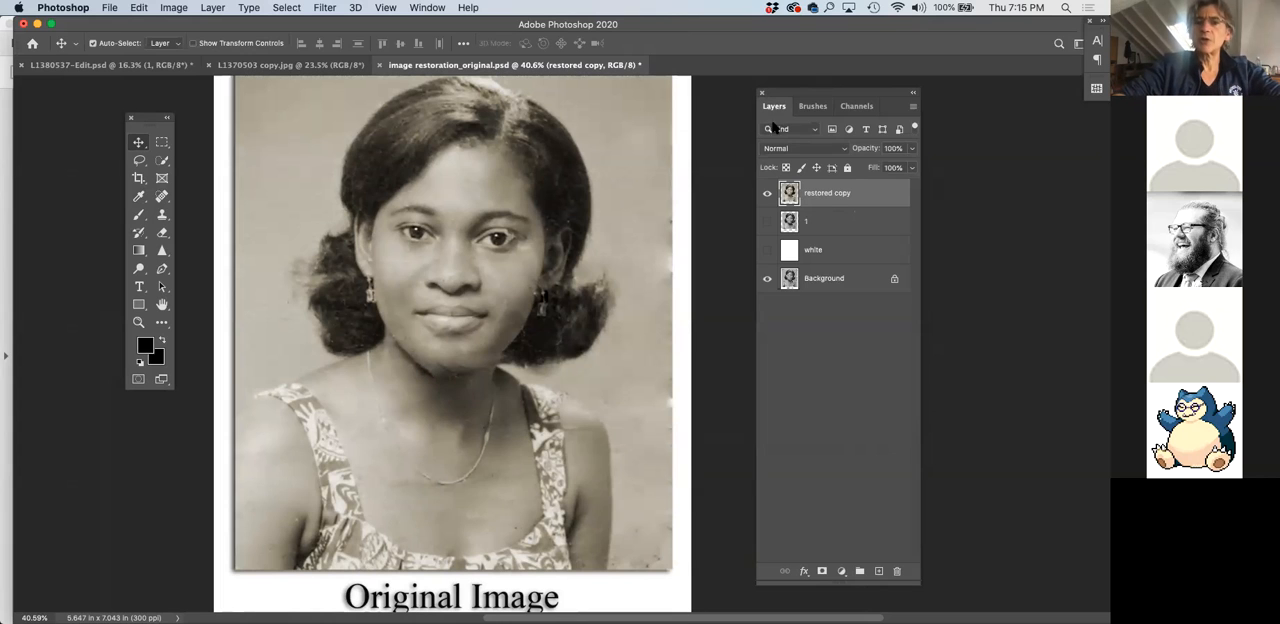
# Duplicate the restored copy layer as a new layer named 1
pyautogui.moveTo(828, 94); pyautogui.dragTo(722, 117)
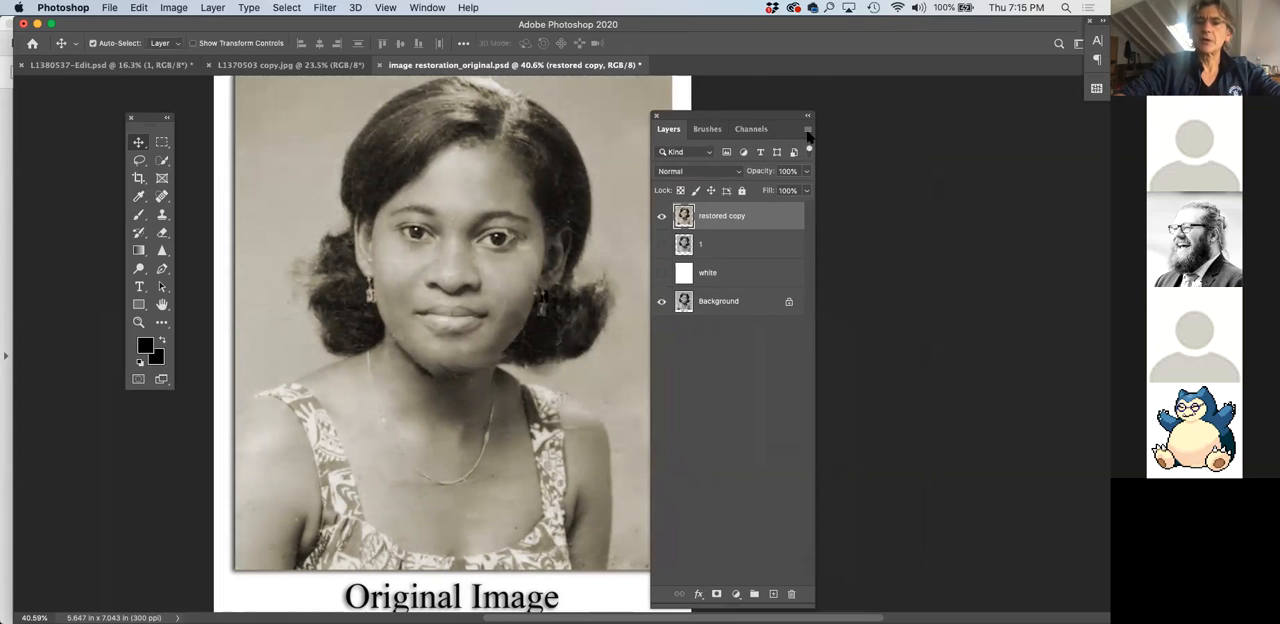
pyautogui.click(808, 131)
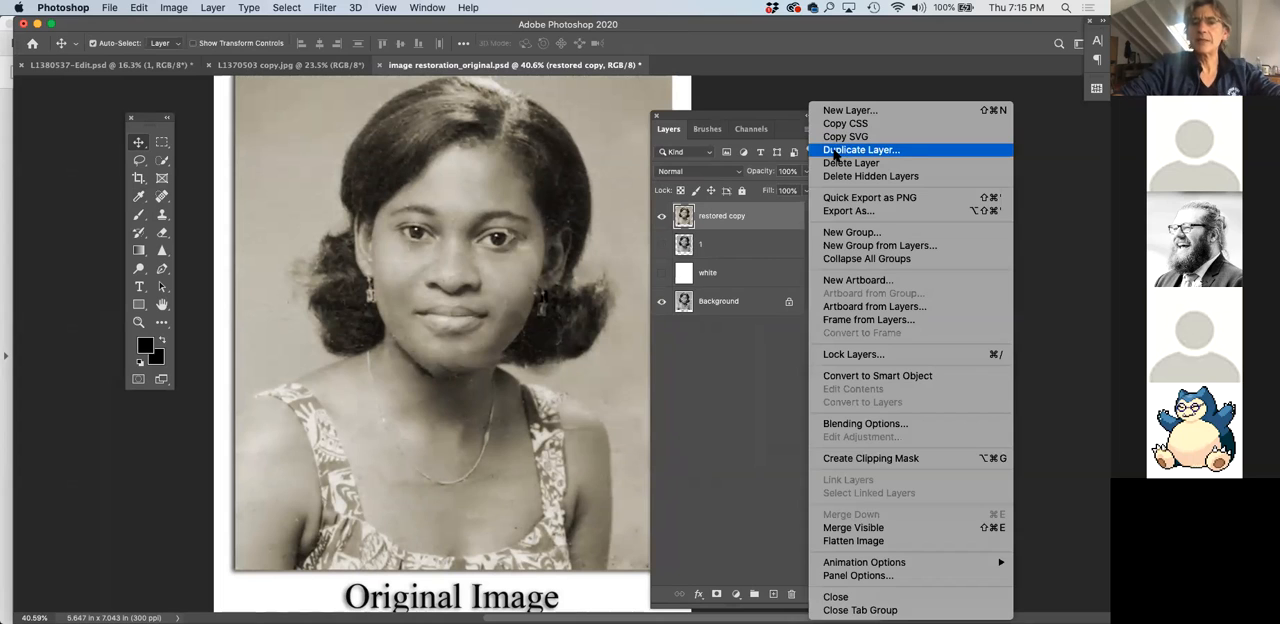
pyautogui.click(836, 150)
pyautogui.write('1')
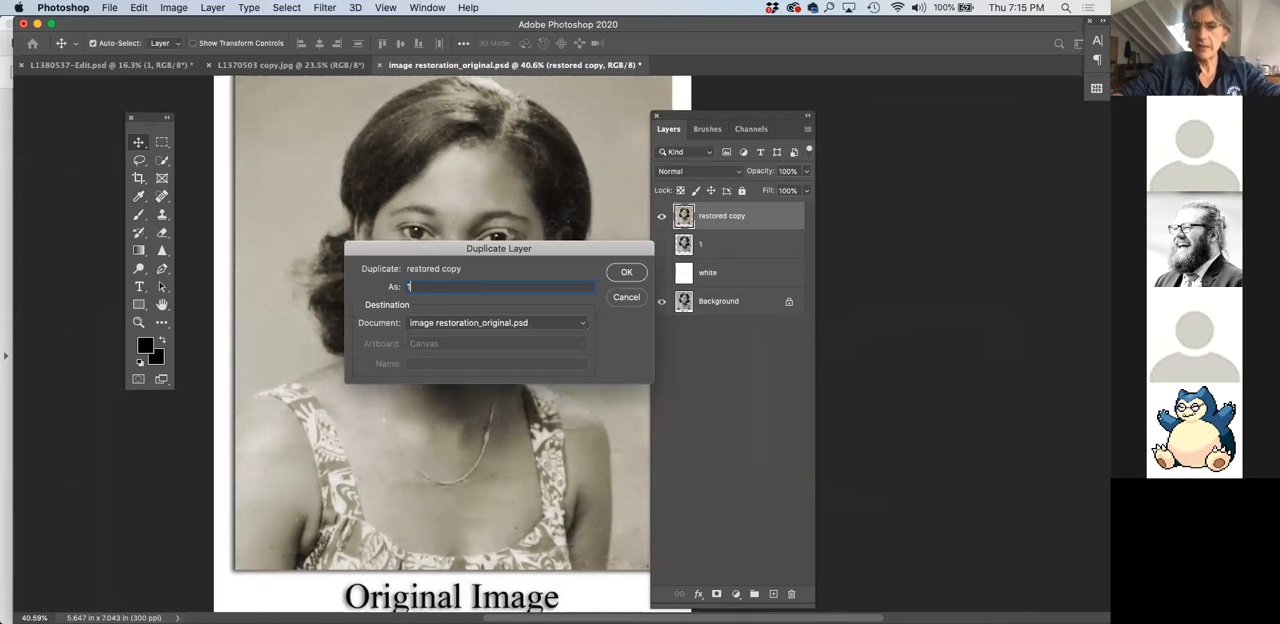
pyautogui.press('Return')
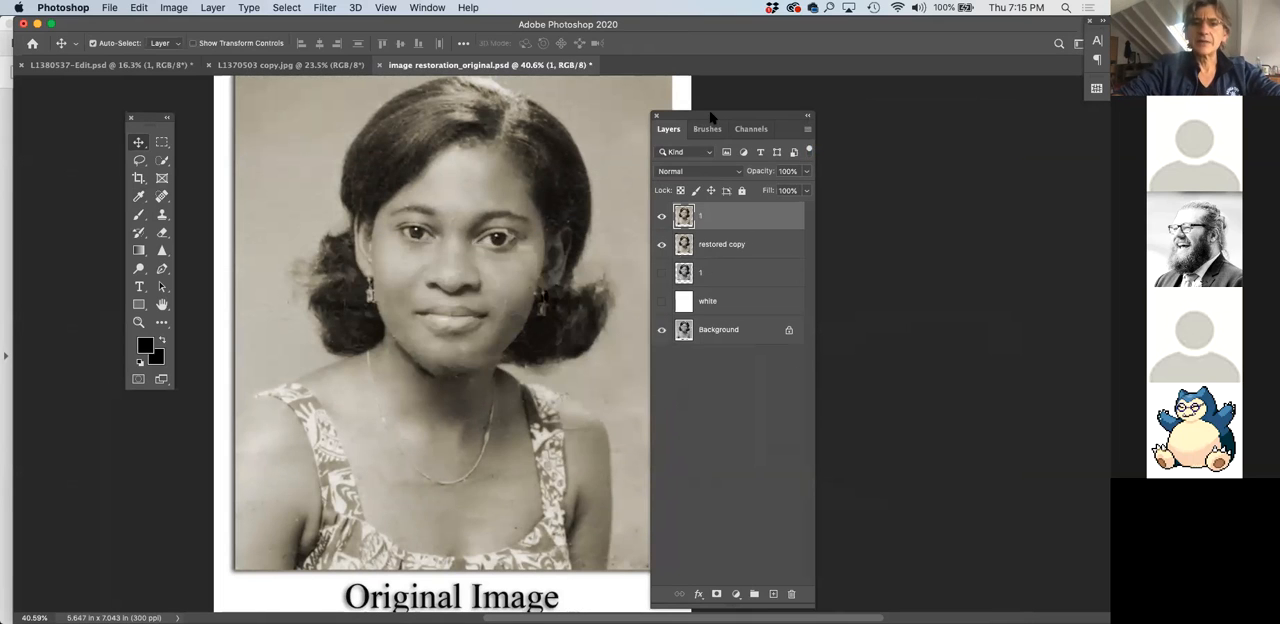
pyautogui.moveTo(703, 119); pyautogui.dragTo(741, 107)
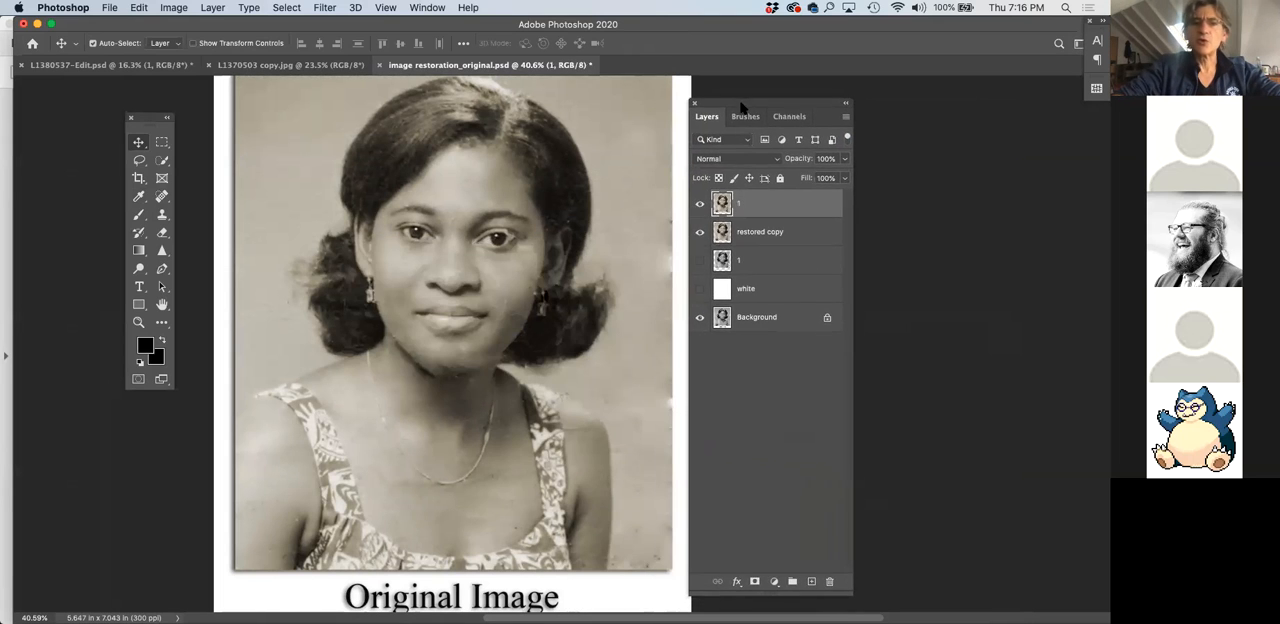
# Apply Levels to the new top layer 1, raising the black input level to 18 and adjusting the lighter input levels
pyautogui.click(181, 8)
pyautogui.moveTo(182, 48)
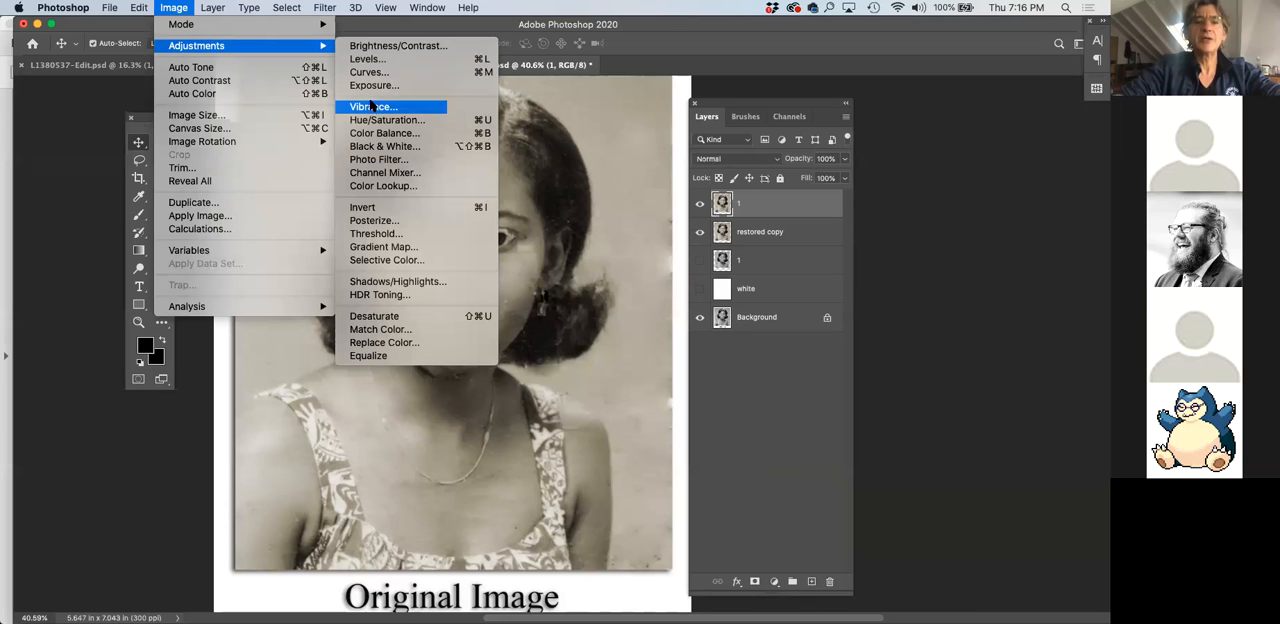
pyautogui.moveTo(306, 45)
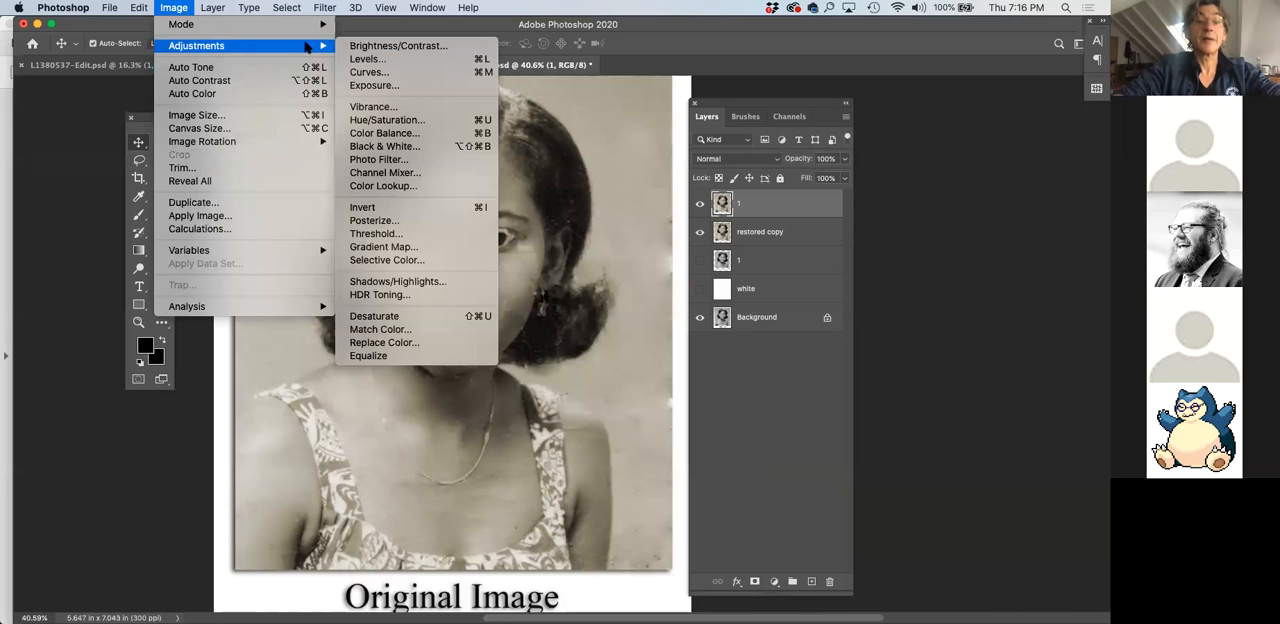
pyautogui.click(413, 63)
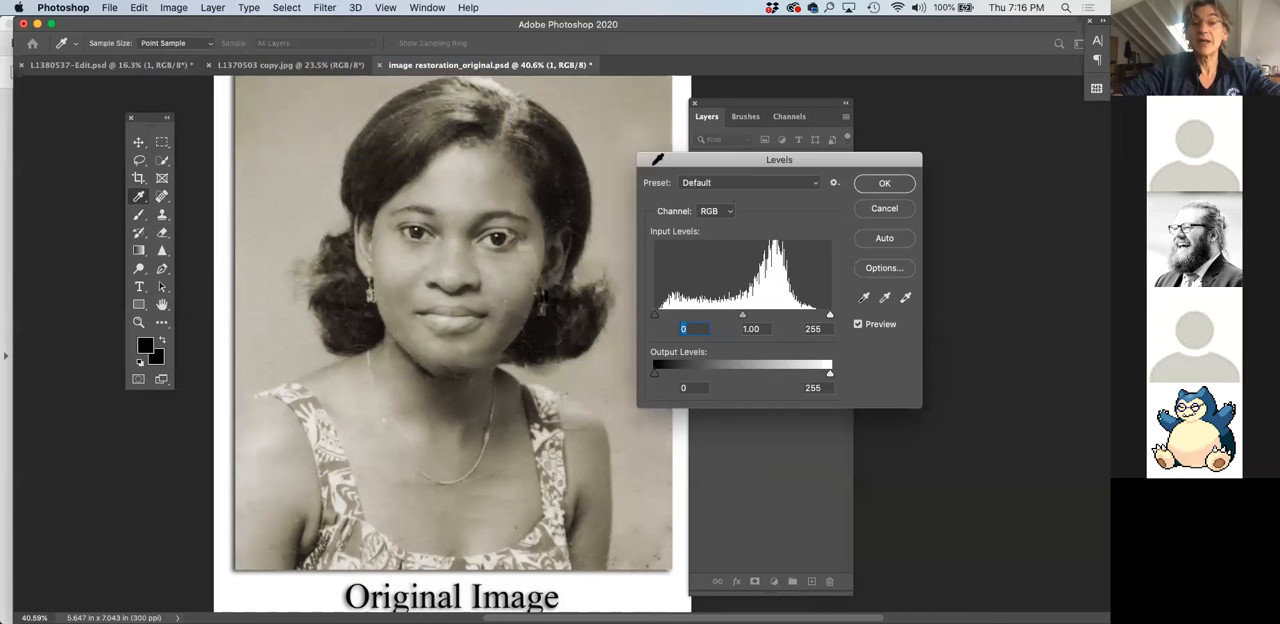
pyautogui.moveTo(673, 165); pyautogui.dragTo(669, 277)
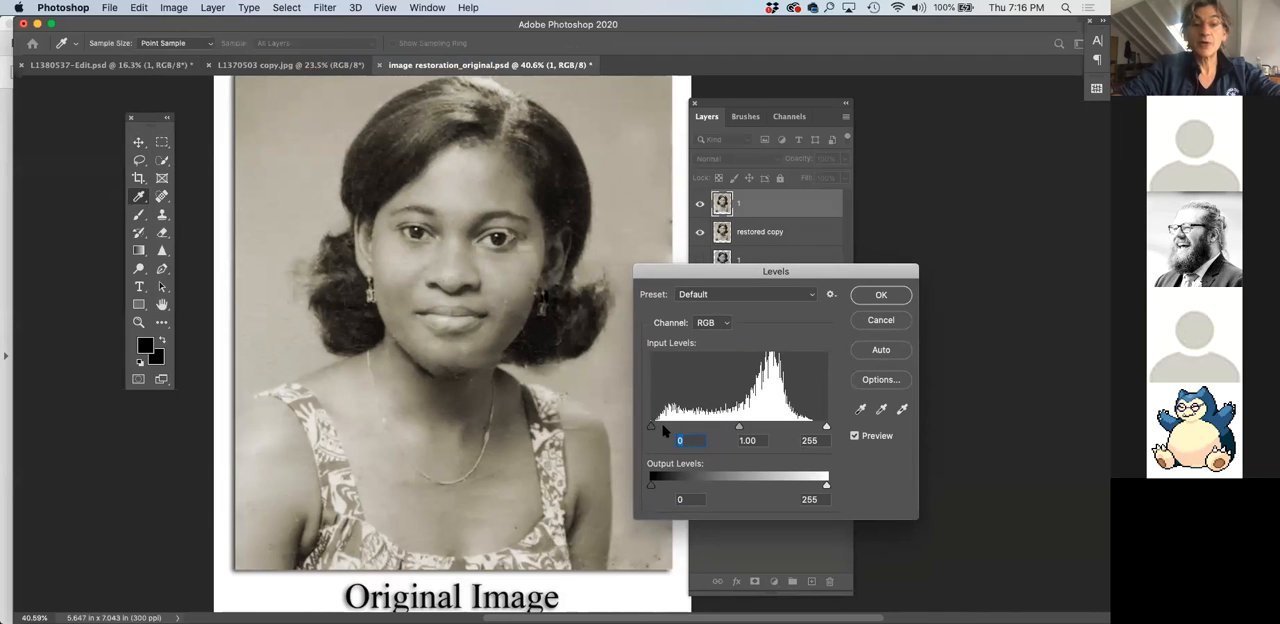
pyautogui.moveTo(651, 427); pyautogui.dragTo(664, 428)
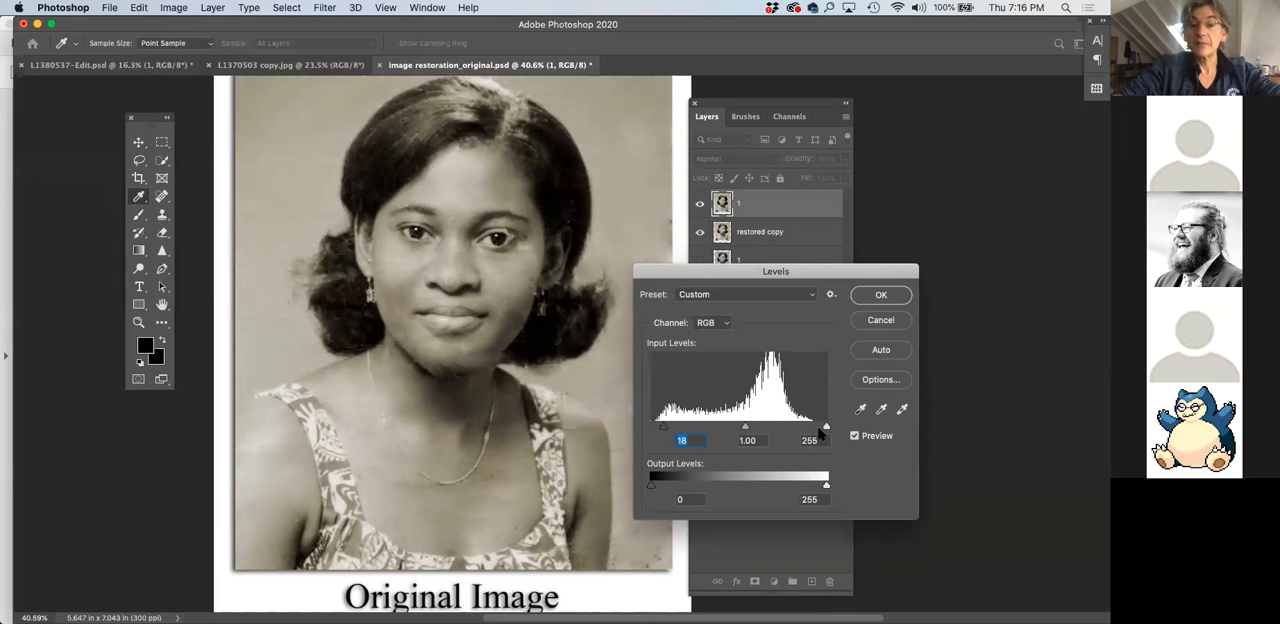
pyautogui.moveTo(828, 429); pyautogui.dragTo(745, 427)
pyautogui.click(882, 297)
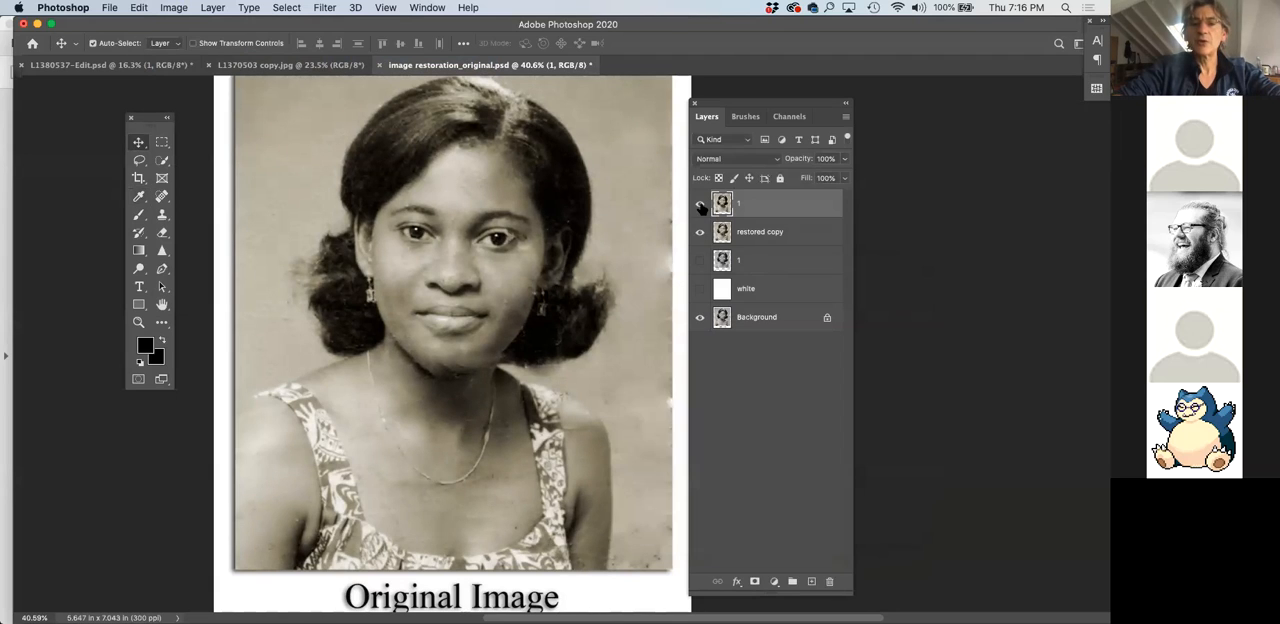
# Toggle the top layer 1's visibility to compare the portrait before and after the Levels adjustment
pyautogui.click(699, 204)
pyautogui.click(699, 204)
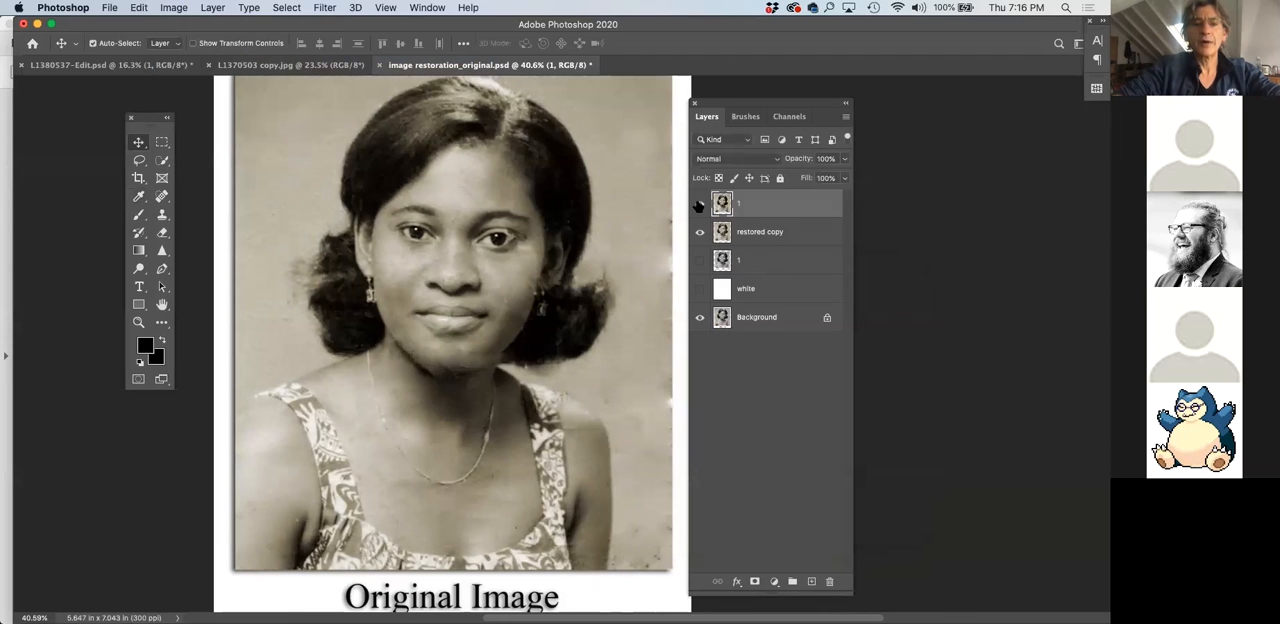
# Compare the portrait's tones with the top layer 1 shown and hidden, leaving that layer hidden
pyautogui.click(699, 204)
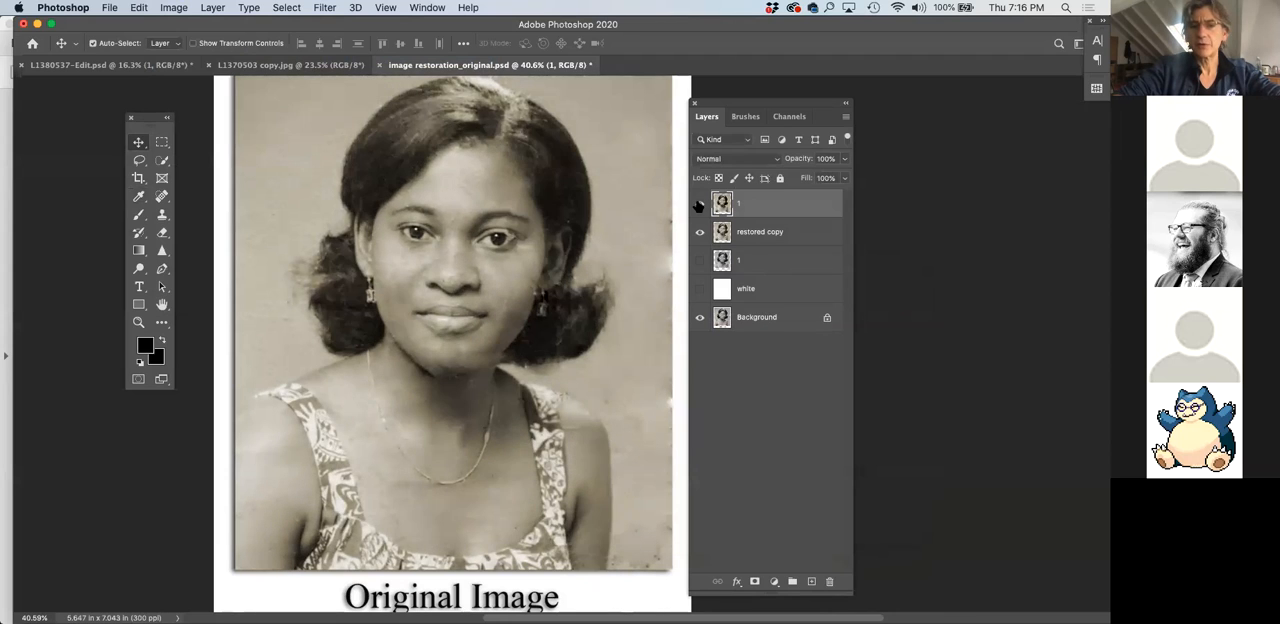
pyautogui.click(699, 204)
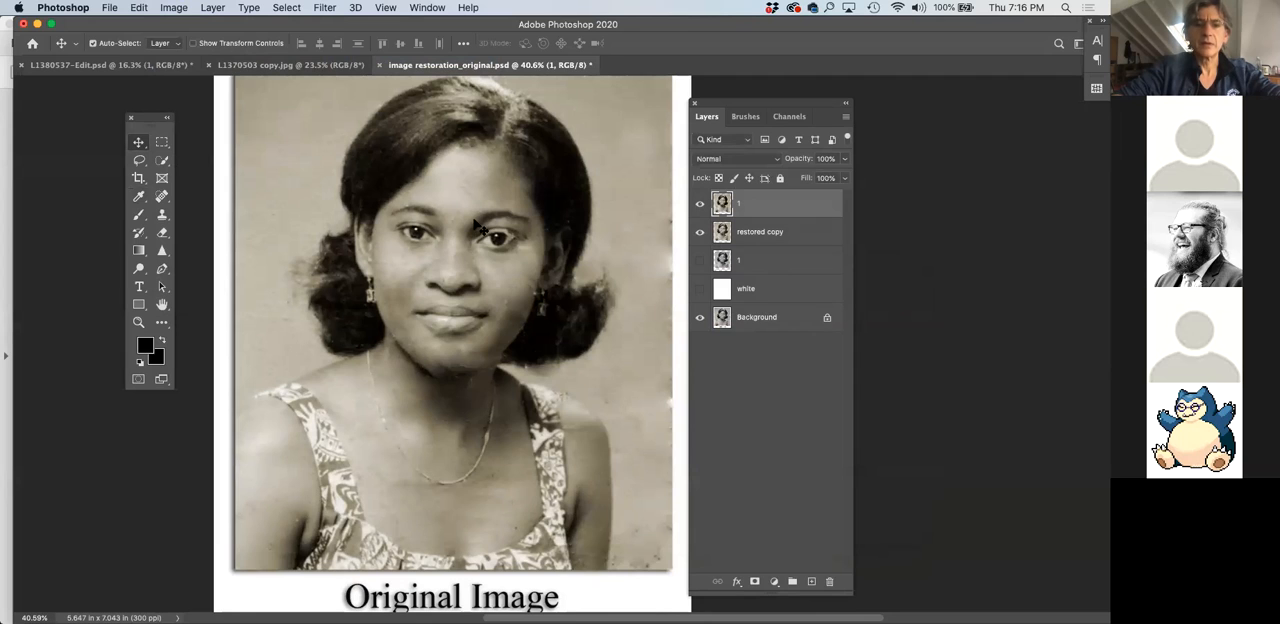
pyautogui.scroll(1, 475, 222)
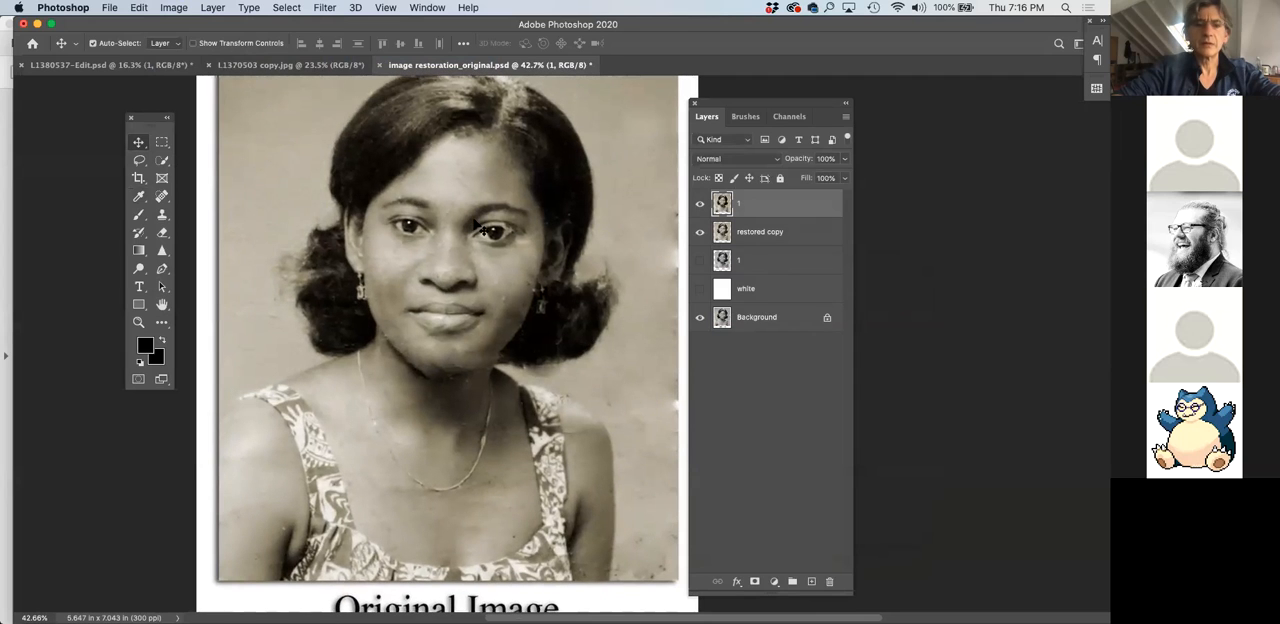
pyautogui.click(700, 204)
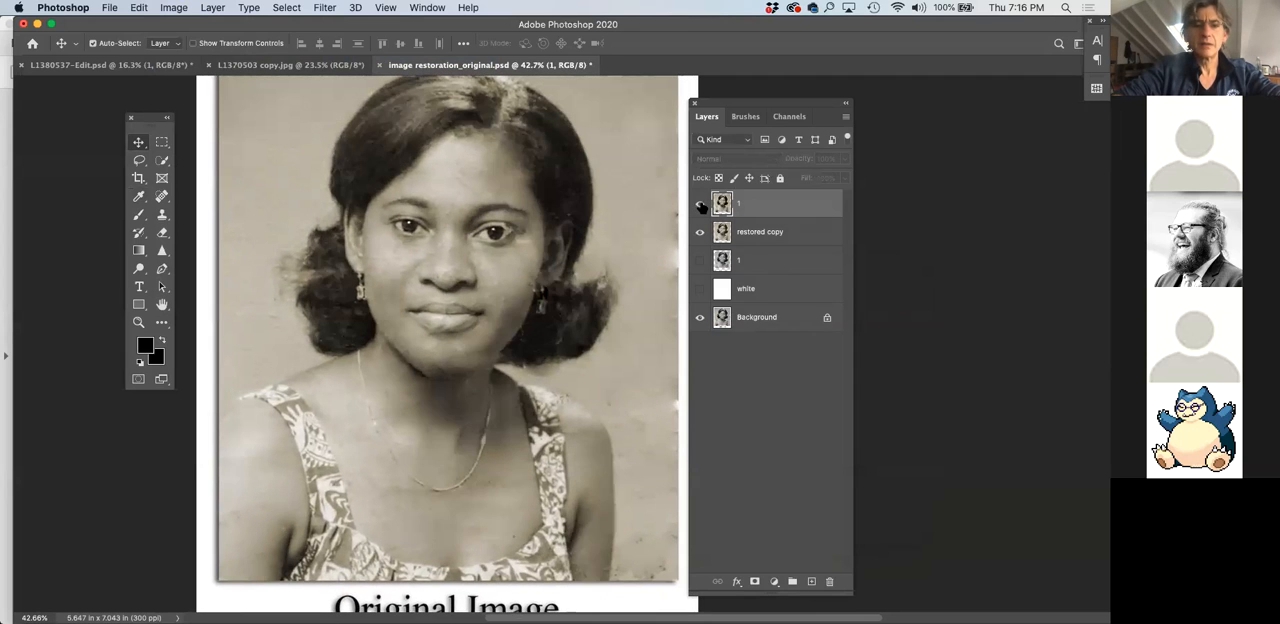
pyautogui.click(700, 204)
pyautogui.click(700, 204)
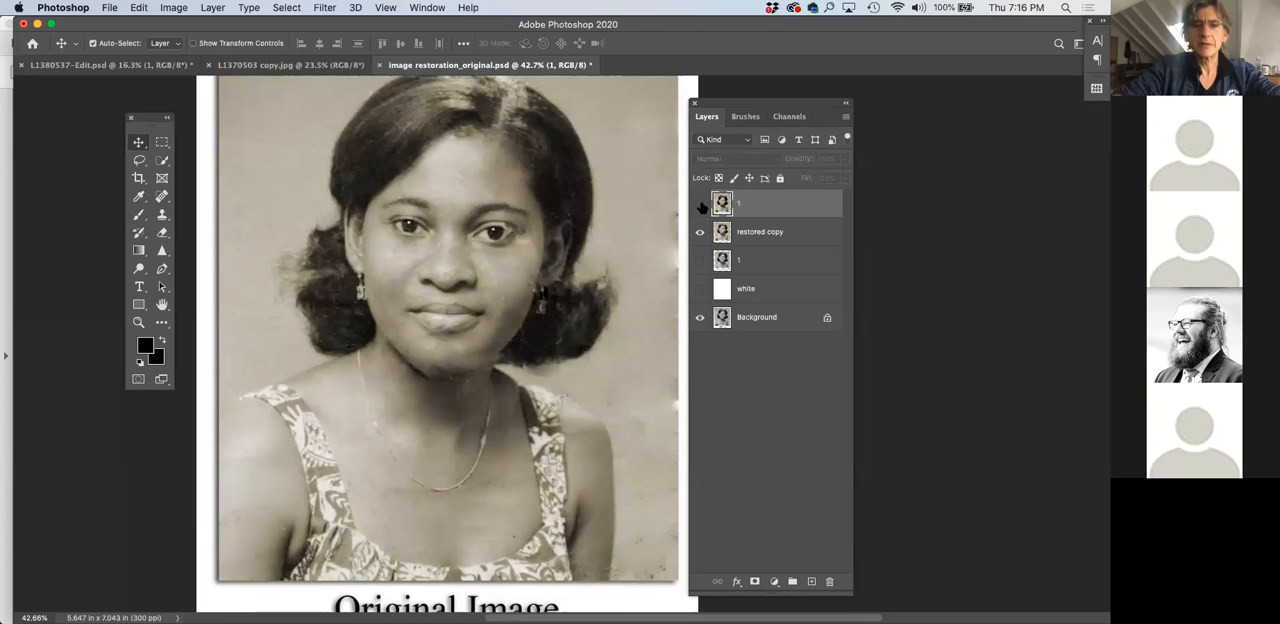
pyautogui.click(700, 204)
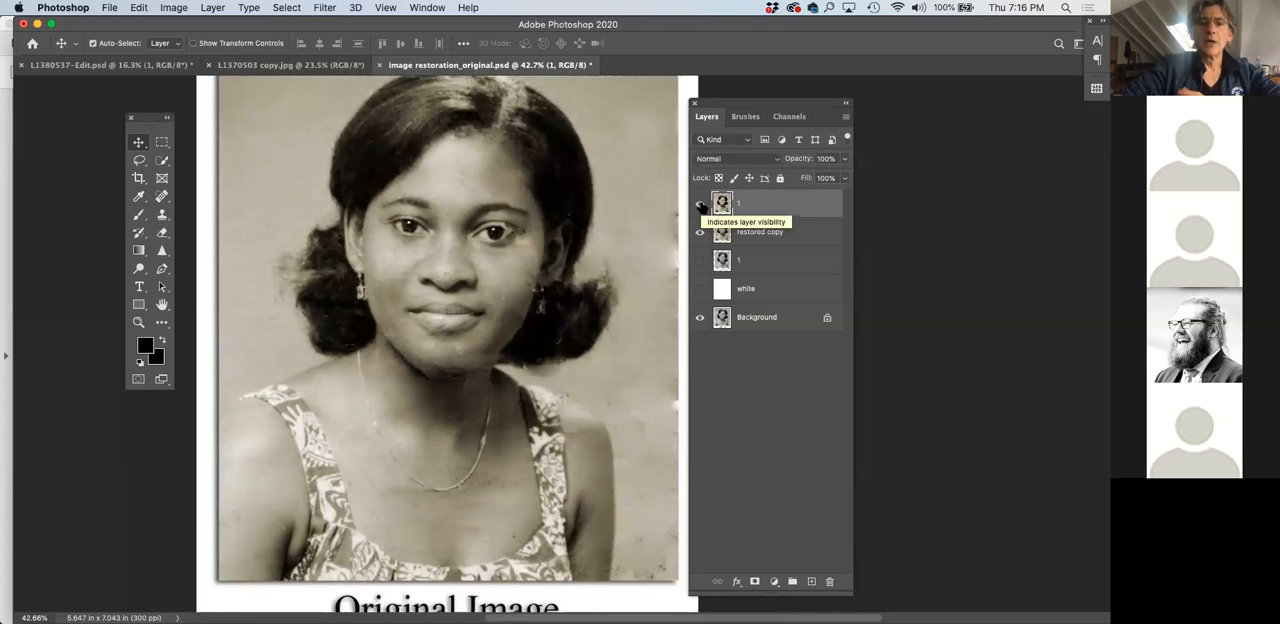
pyautogui.click(700, 204)
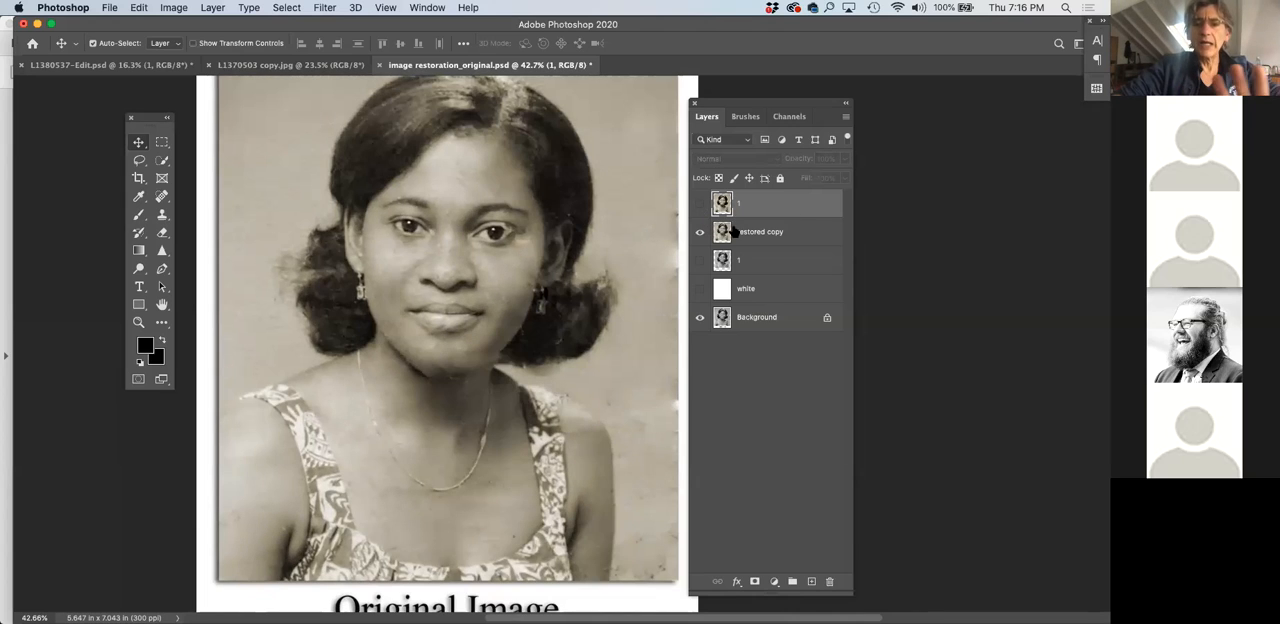
# Make the restored copy the active layer, keeping the top layer 1 hidden, and activate the Burn tool
pyautogui.click(767, 240)
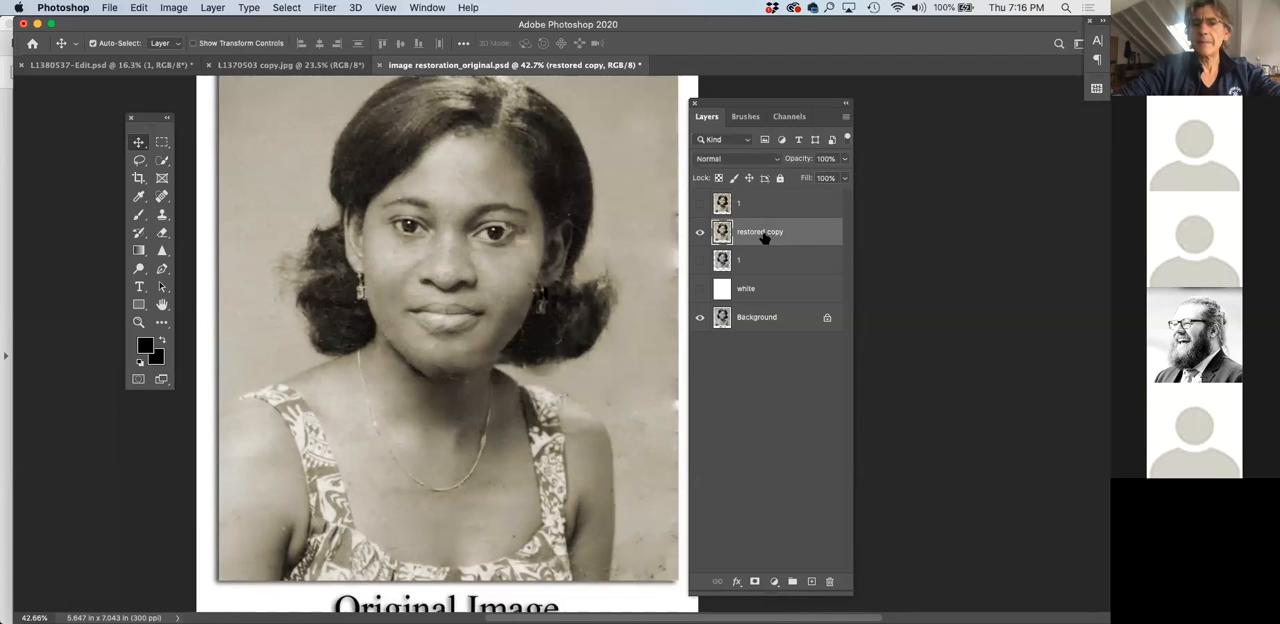
pyautogui.click(700, 204)
pyautogui.click(700, 206)
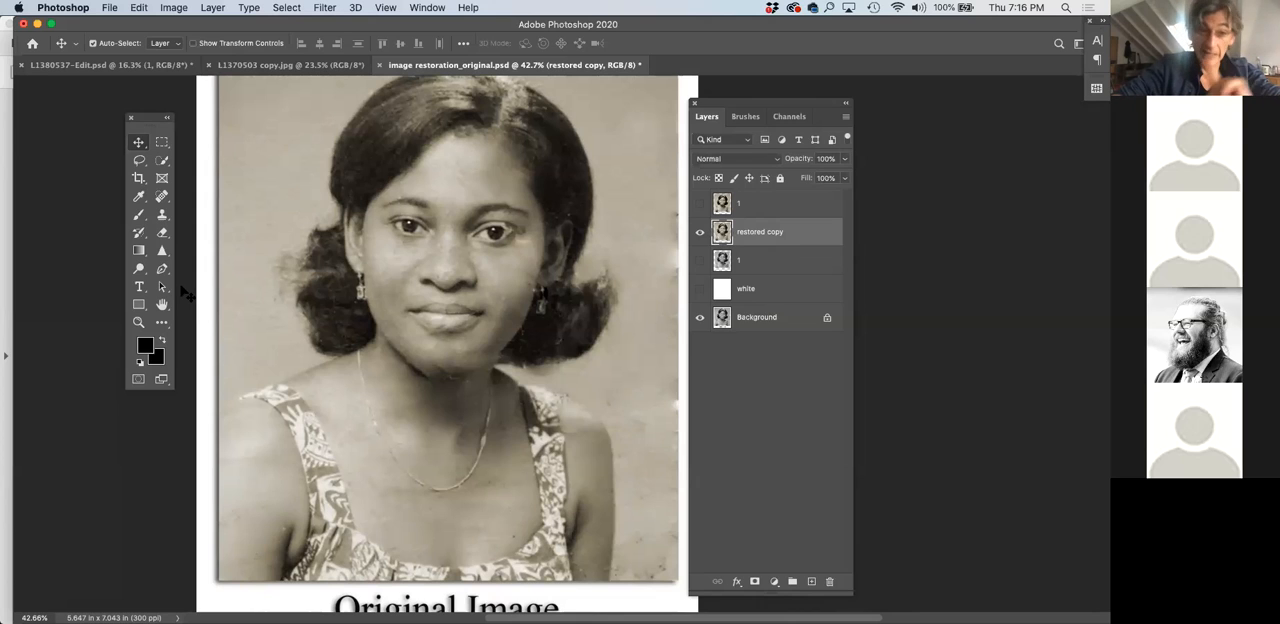
pyautogui.moveTo(141, 273)
pyautogui.mouseDown()
pyautogui.moveTo(191, 278)
pyautogui.moveTo(198, 266)
pyautogui.mouseUp()
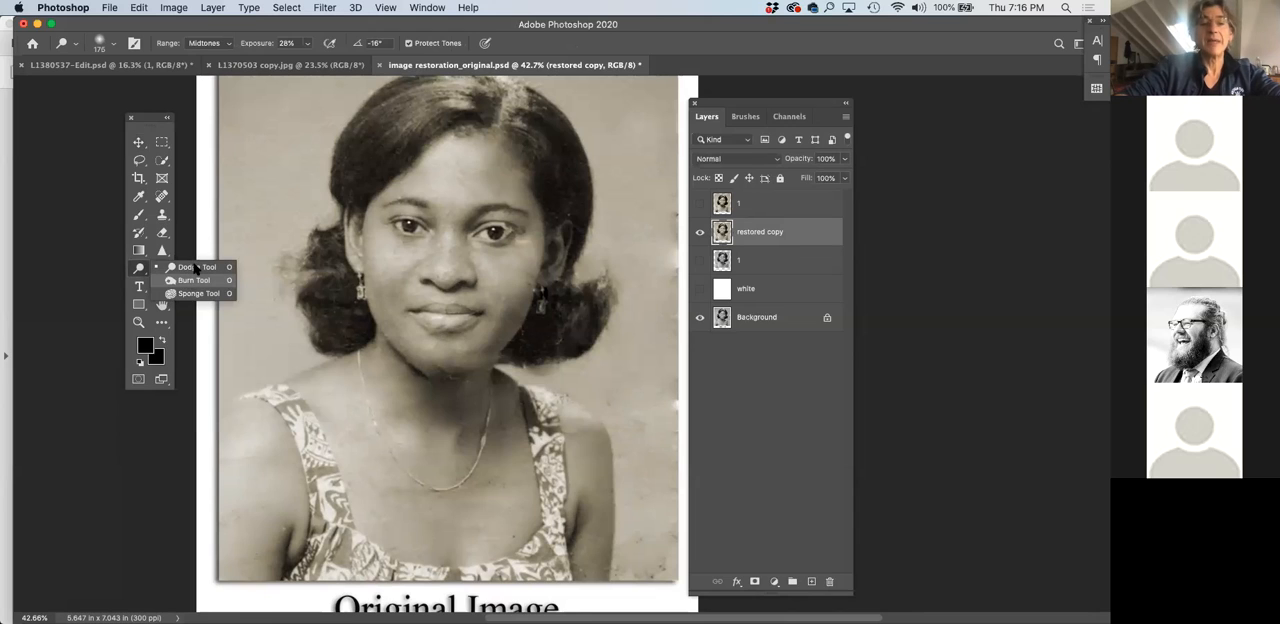
pyautogui.moveTo(195, 277); pyautogui.dragTo(193, 281)
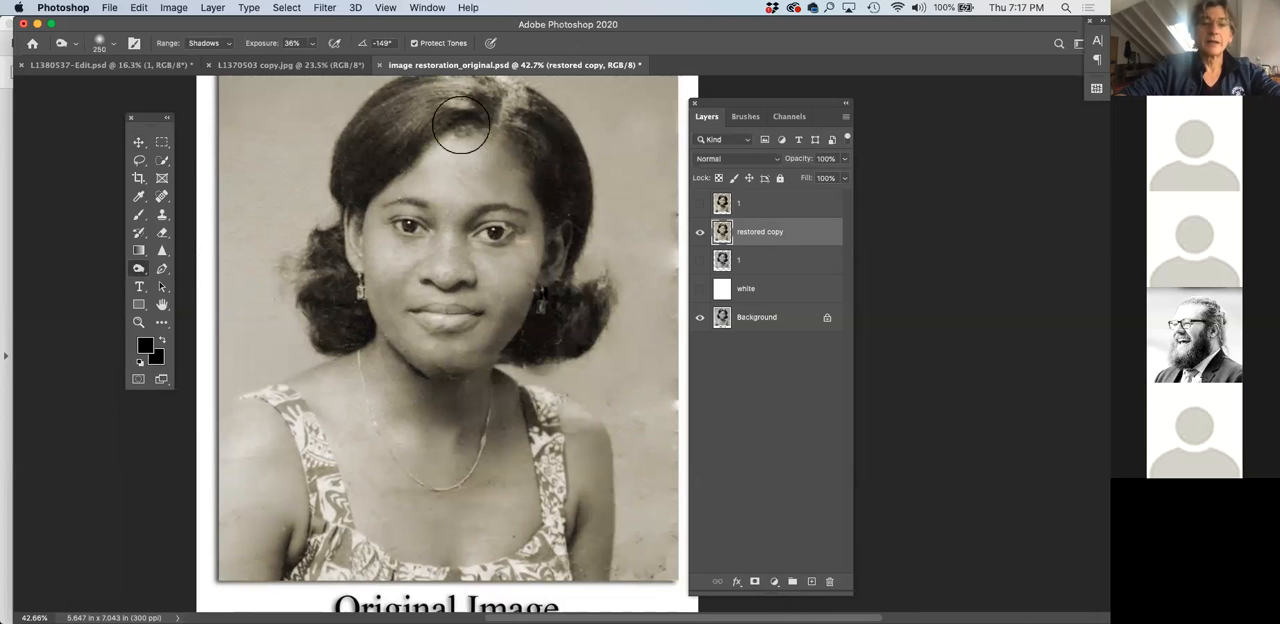
# Set the Burn brush to a size of 159 px with 0% hardness
pyautogui.click(116, 46)
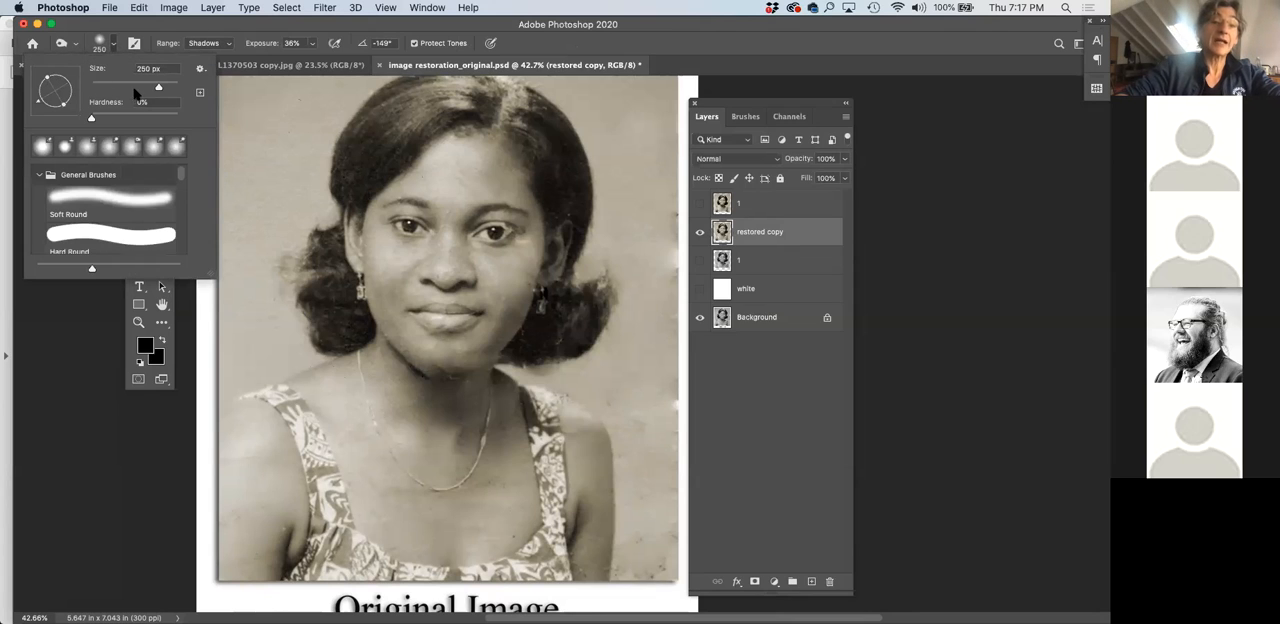
pyautogui.moveTo(157, 90)
pyautogui.mouseDown()
pyautogui.moveTo(122, 90)
pyautogui.moveTo(148, 90)
pyautogui.mouseUp()
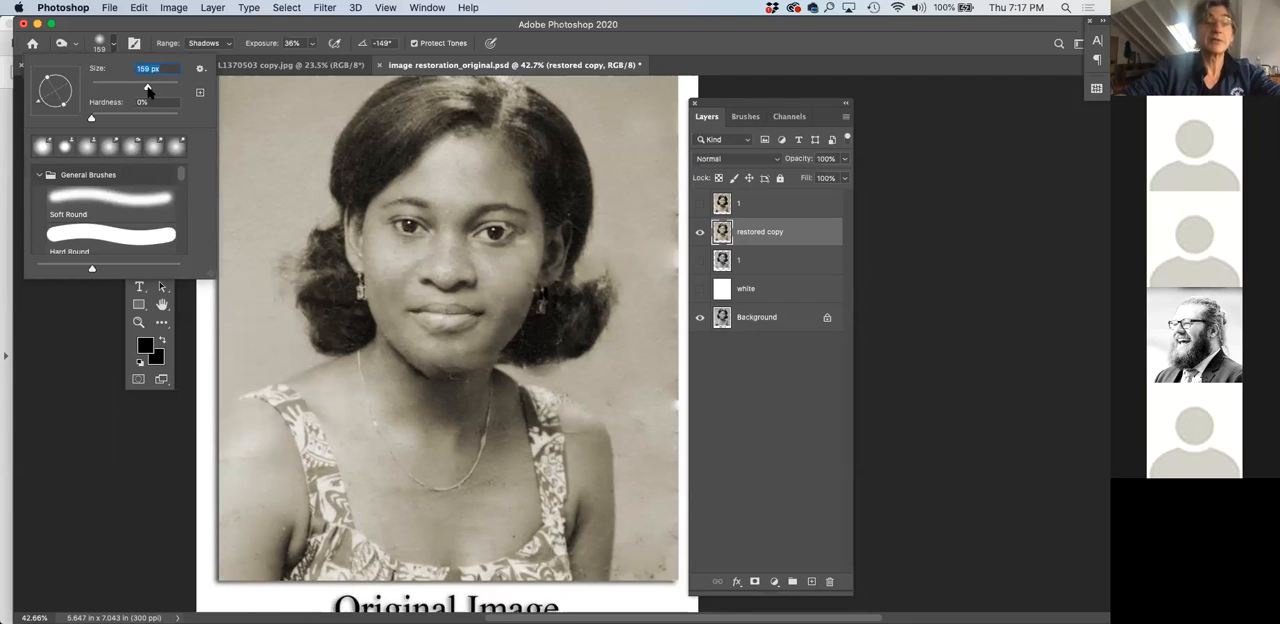
pyautogui.click(80, 122)
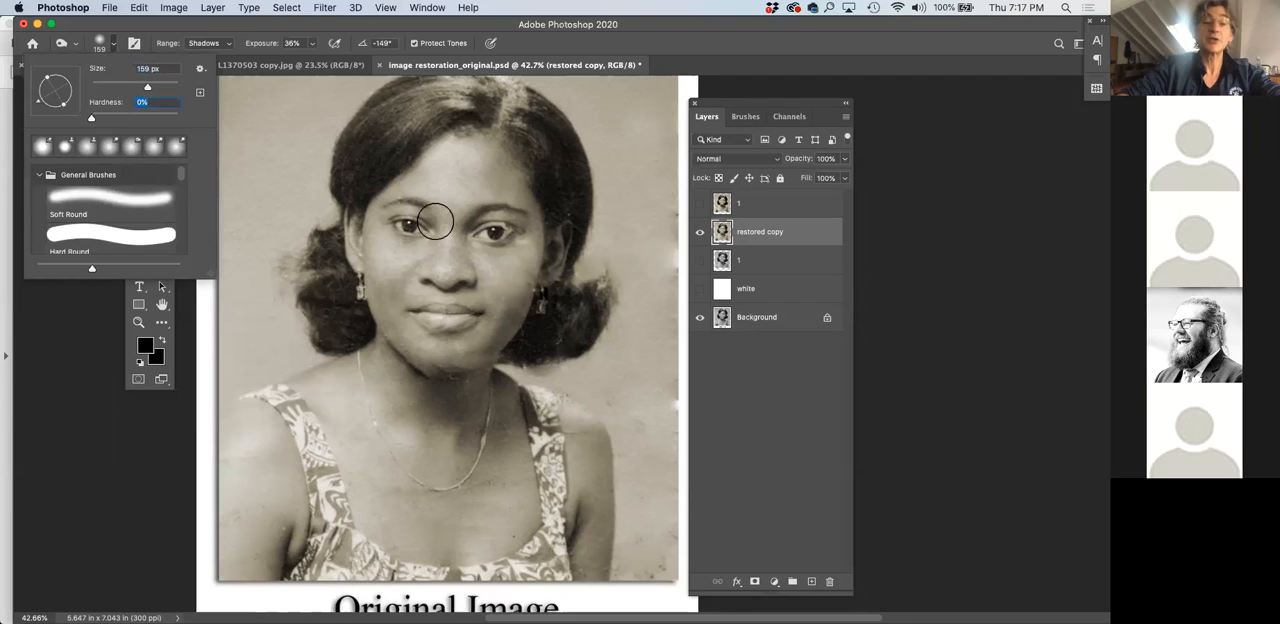
pyautogui.moveTo(92, 120); pyautogui.dragTo(205, 125)
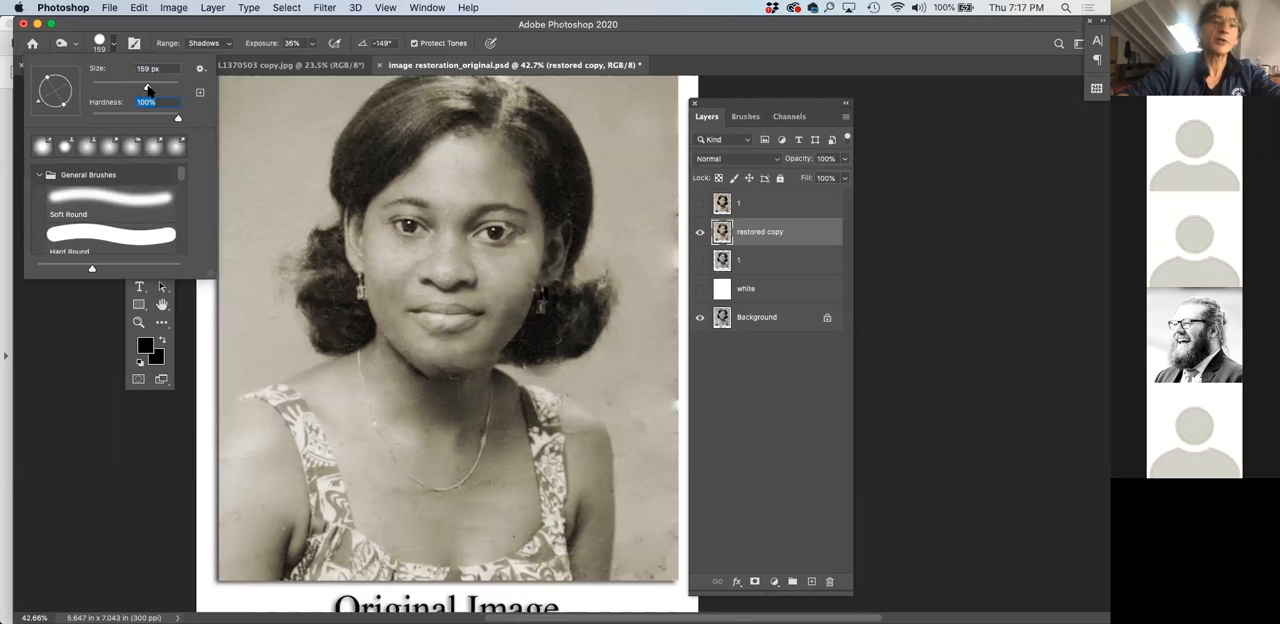
pyautogui.moveTo(178, 121); pyautogui.dragTo(92, 121)
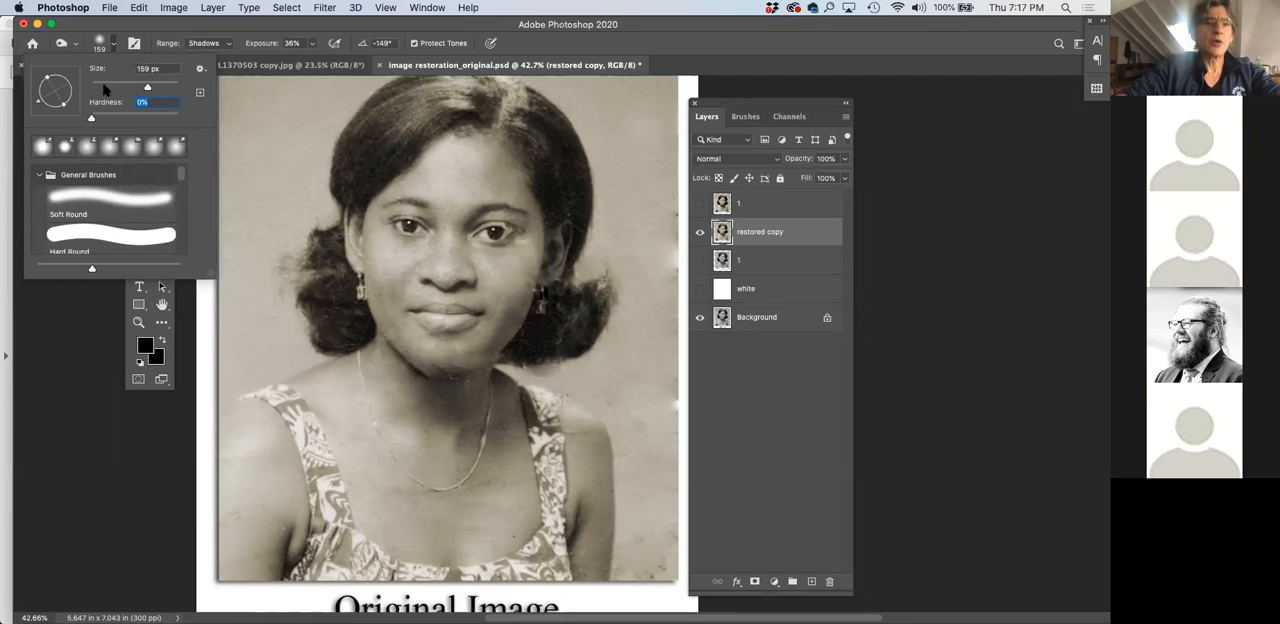
pyautogui.click(282, 324)
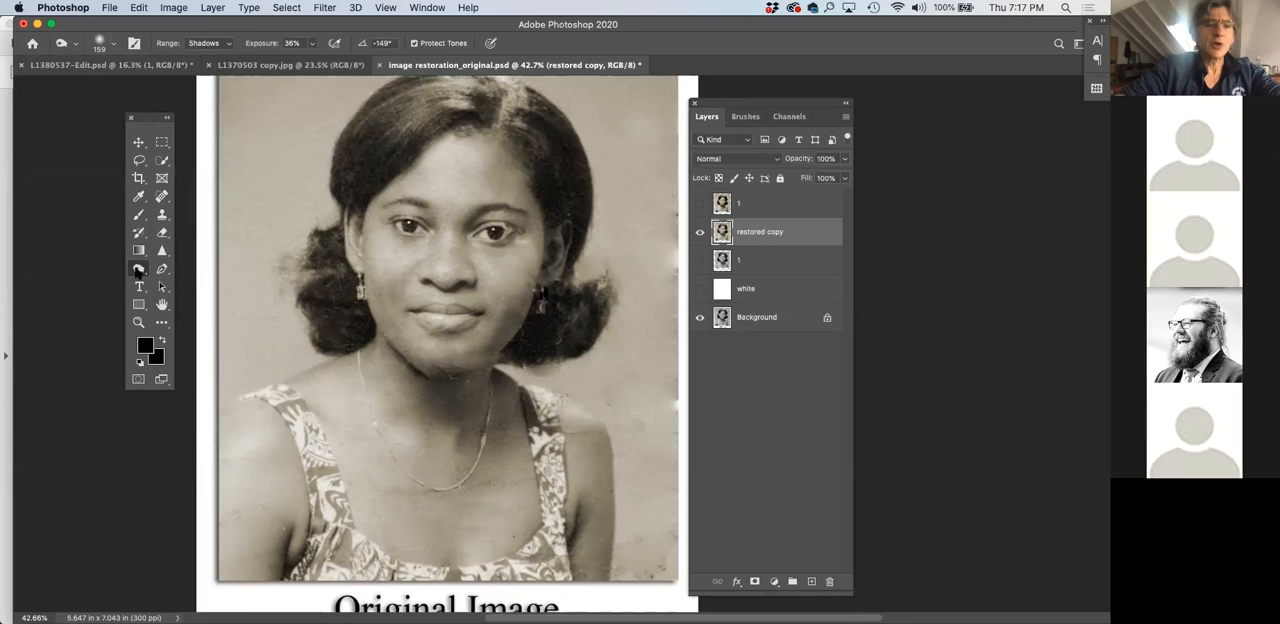
# Set the Burn tool's tonal range to Midtones
pyautogui.click(227, 45)
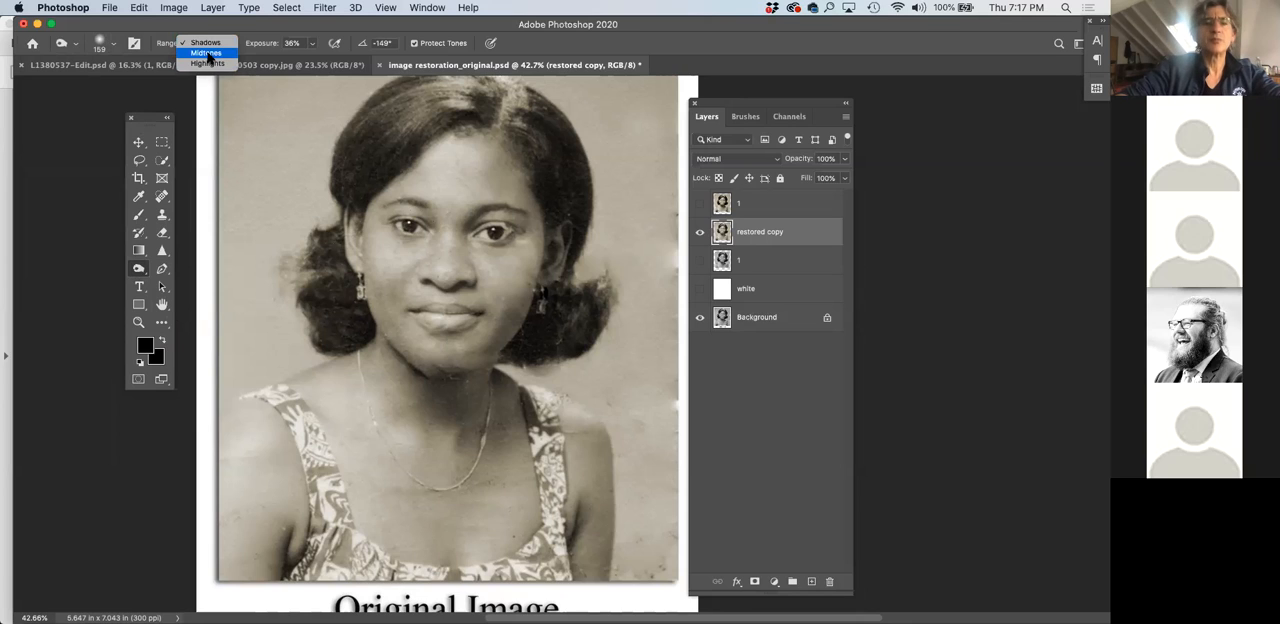
pyautogui.click(208, 54)
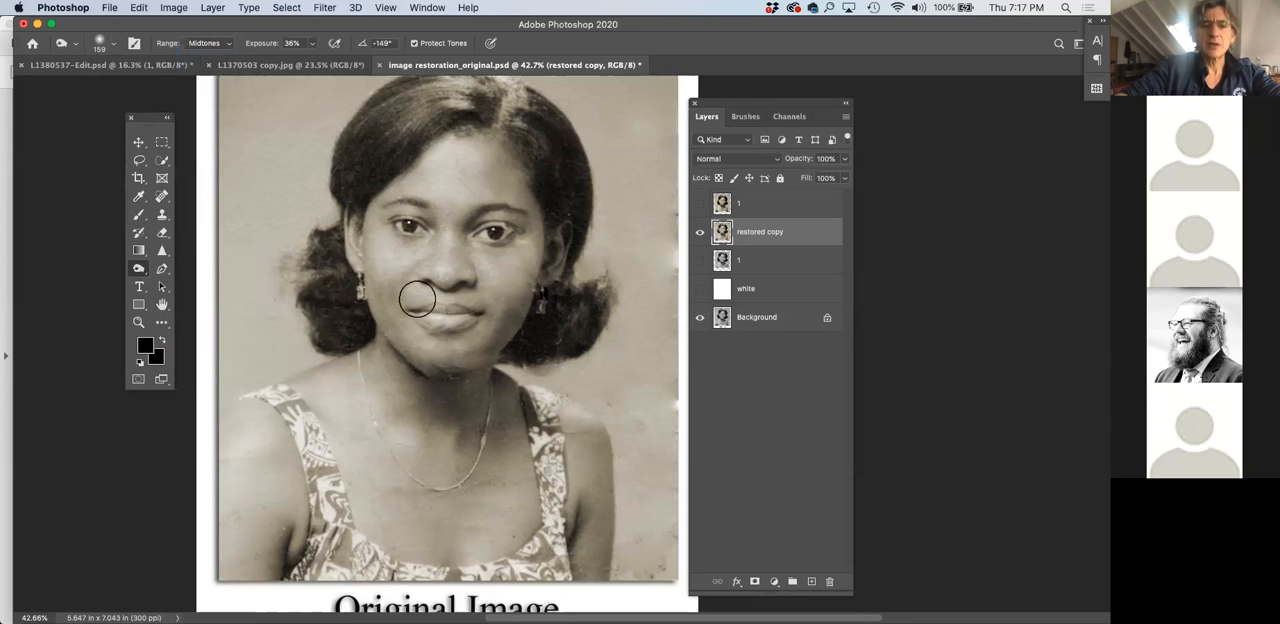
pyautogui.scroll(4, 417, 298)
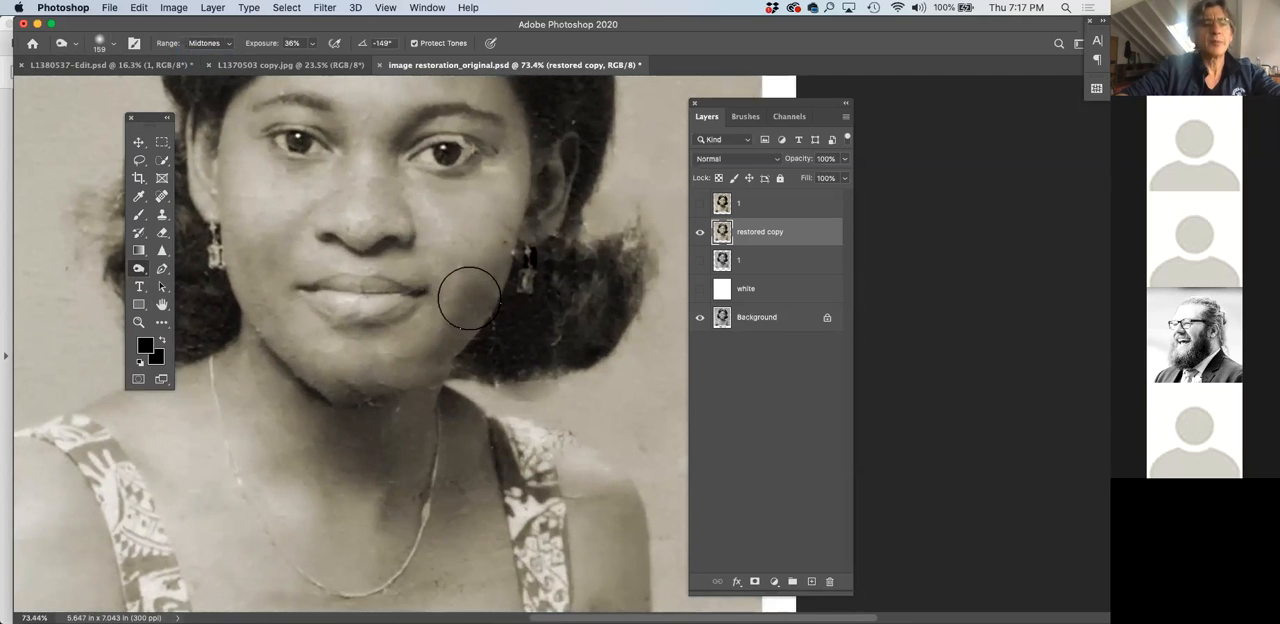
pyautogui.click(203, 44)
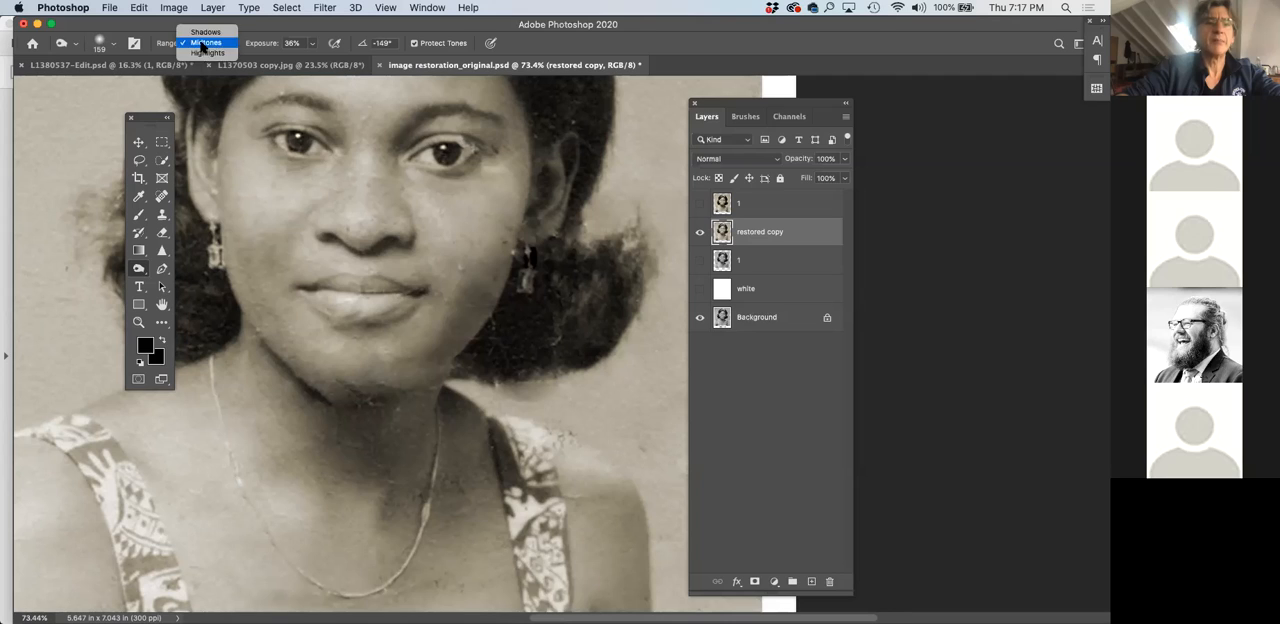
pyautogui.click(313, 47)
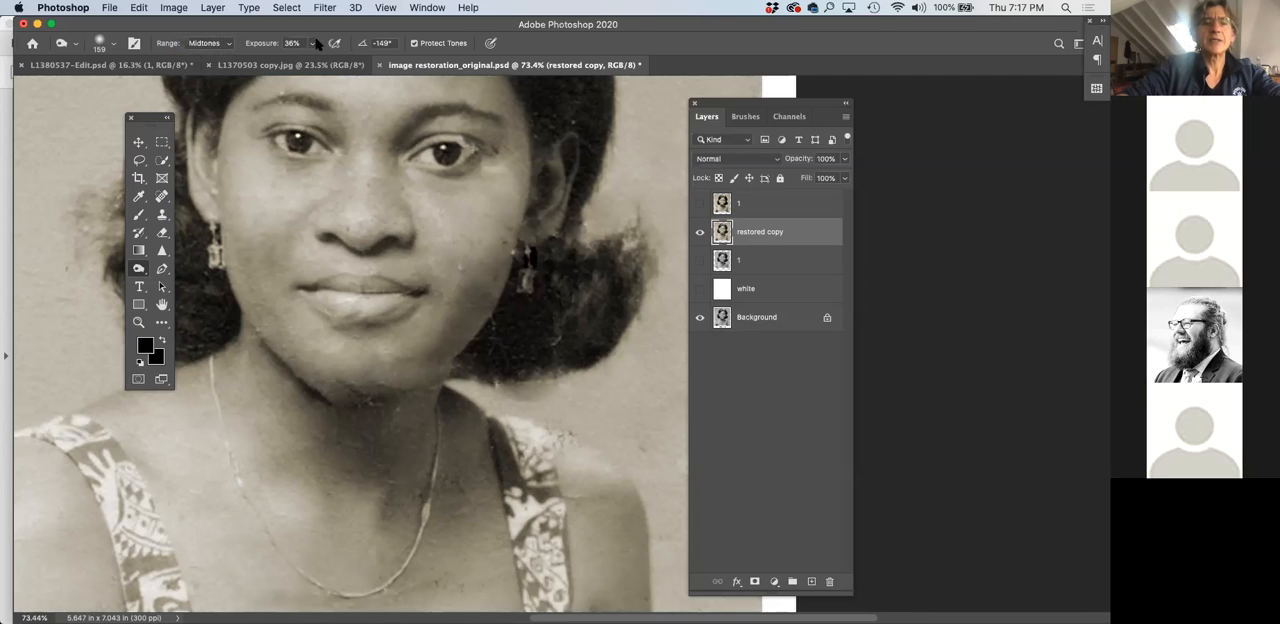
# Try burning the cheek beside the dark earring at 100% exposure and undo the stroke
pyautogui.click(312, 46)
pyautogui.moveTo(309, 62); pyautogui.dragTo(370, 64)
pyautogui.moveTo(507, 220)
pyautogui.mouseDown()
pyautogui.moveTo(429, 355)
pyautogui.moveTo(308, 386)
pyautogui.moveTo(394, 375)
pyautogui.moveTo(494, 245)
pyautogui.moveTo(330, 385)
pyautogui.moveTo(503, 248)
pyautogui.mouseUp()
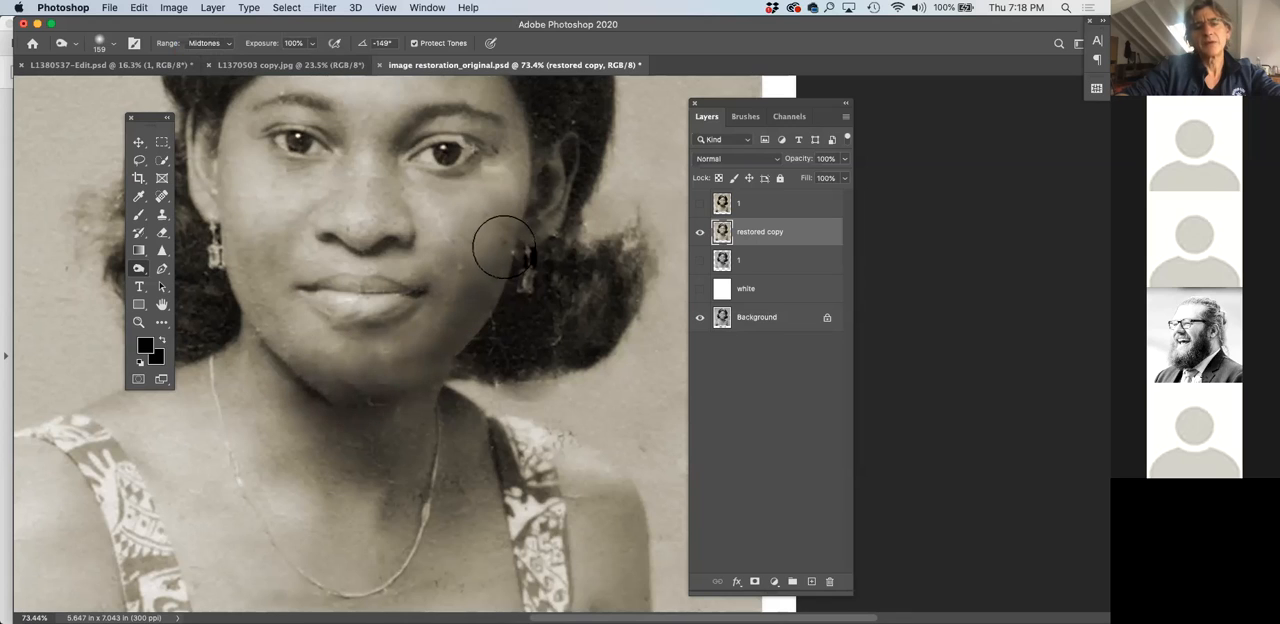
pyautogui.press('super+z')
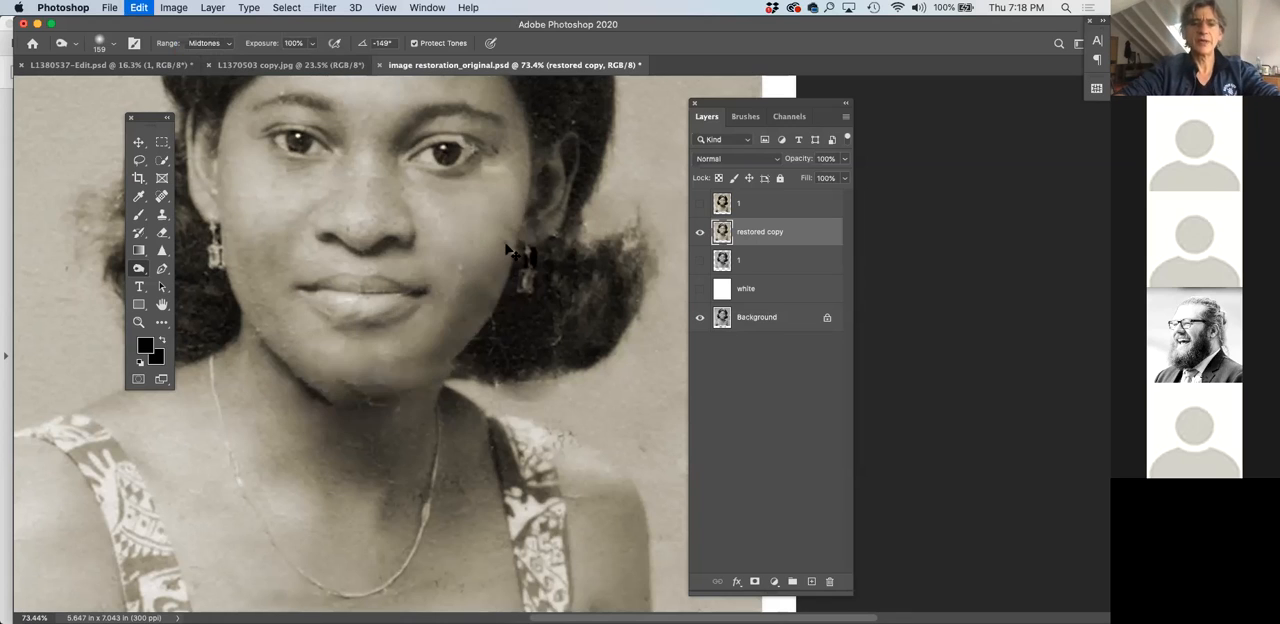
# Try burning from the cheek along the jawline to the chin at 52% exposure and undo the stroke
pyautogui.click(311, 45)
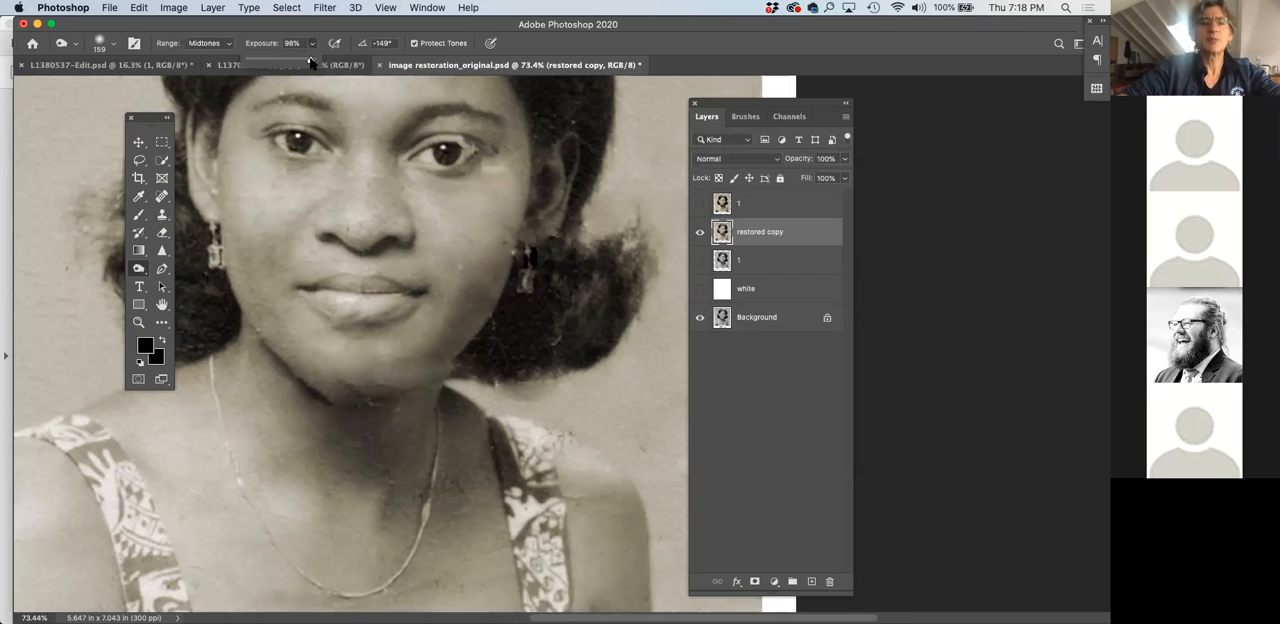
pyautogui.moveTo(280, 61); pyautogui.dragTo(282, 61)
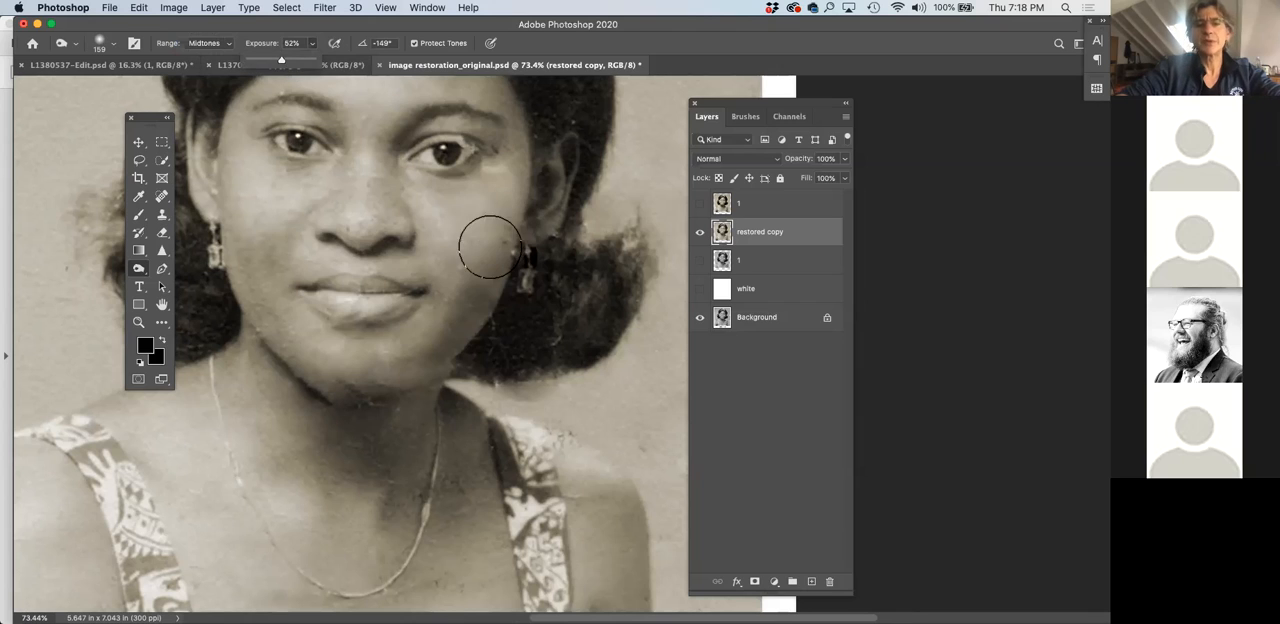
pyautogui.moveTo(497, 237)
pyautogui.mouseDown()
pyautogui.moveTo(425, 348)
pyautogui.moveTo(322, 394)
pyautogui.mouseUp()
pyautogui.press('super+z')
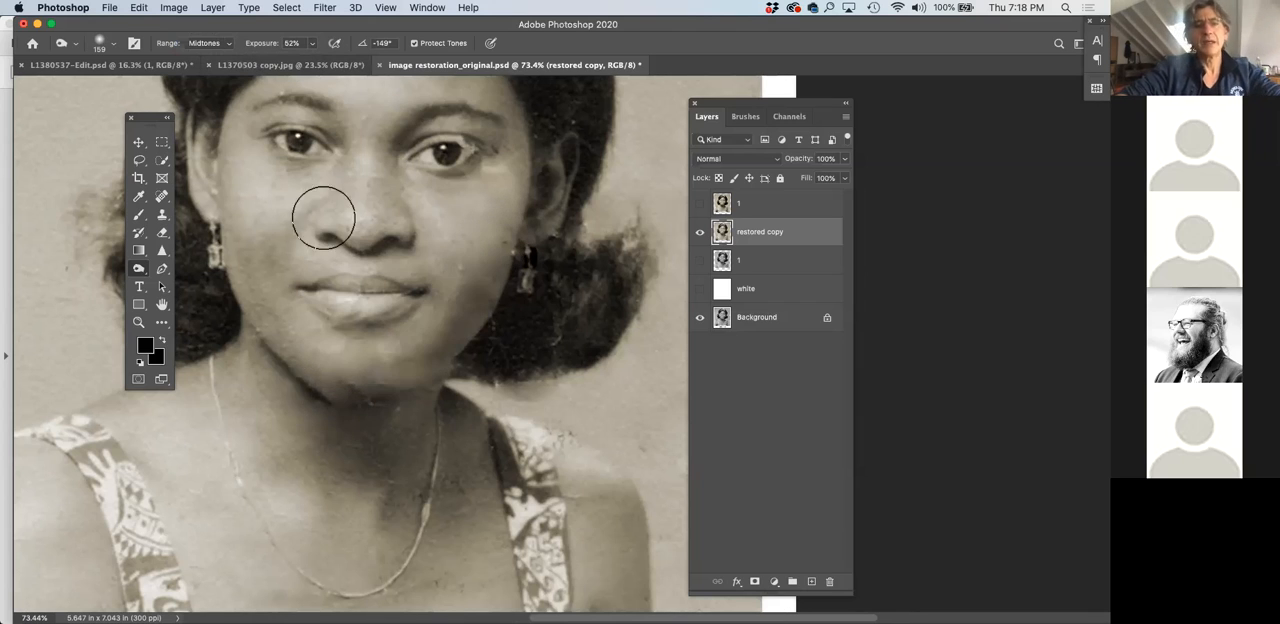
# Lower the Burn exposure to 26% and darken the edge of the face from the cheek down to the chin
pyautogui.click(313, 44)
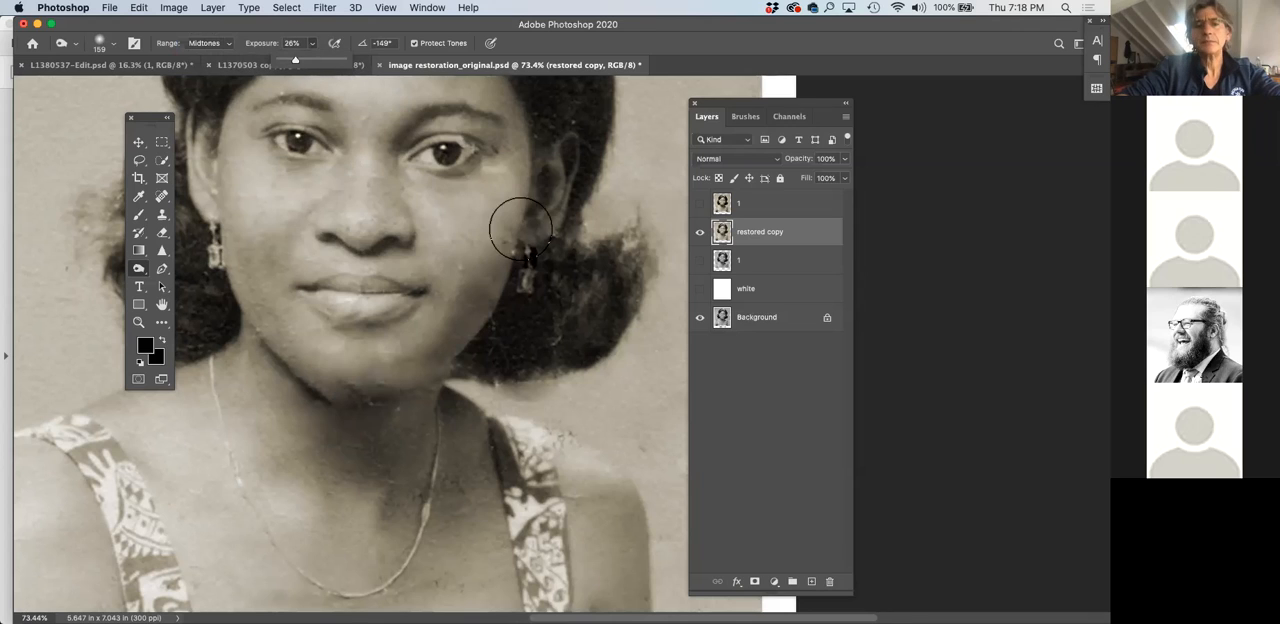
pyautogui.moveTo(502, 243)
pyautogui.mouseDown()
pyautogui.moveTo(468, 331)
pyautogui.moveTo(410, 391)
pyautogui.moveTo(378, 402)
pyautogui.mouseUp()
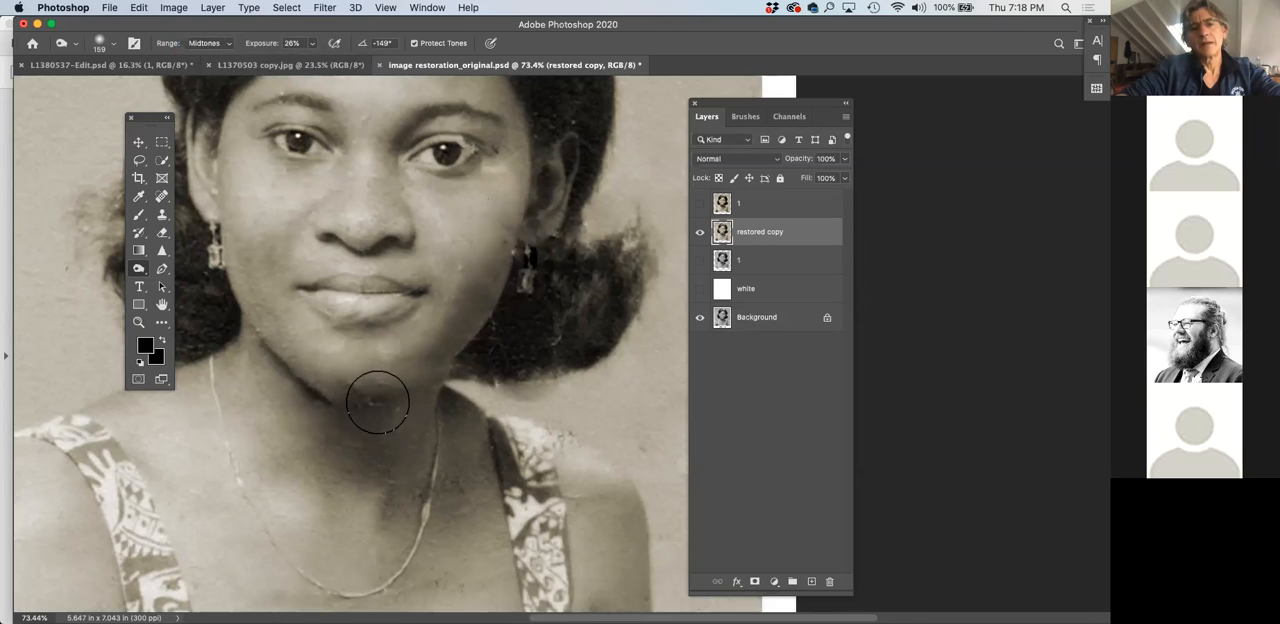
pyautogui.press('super+minus')
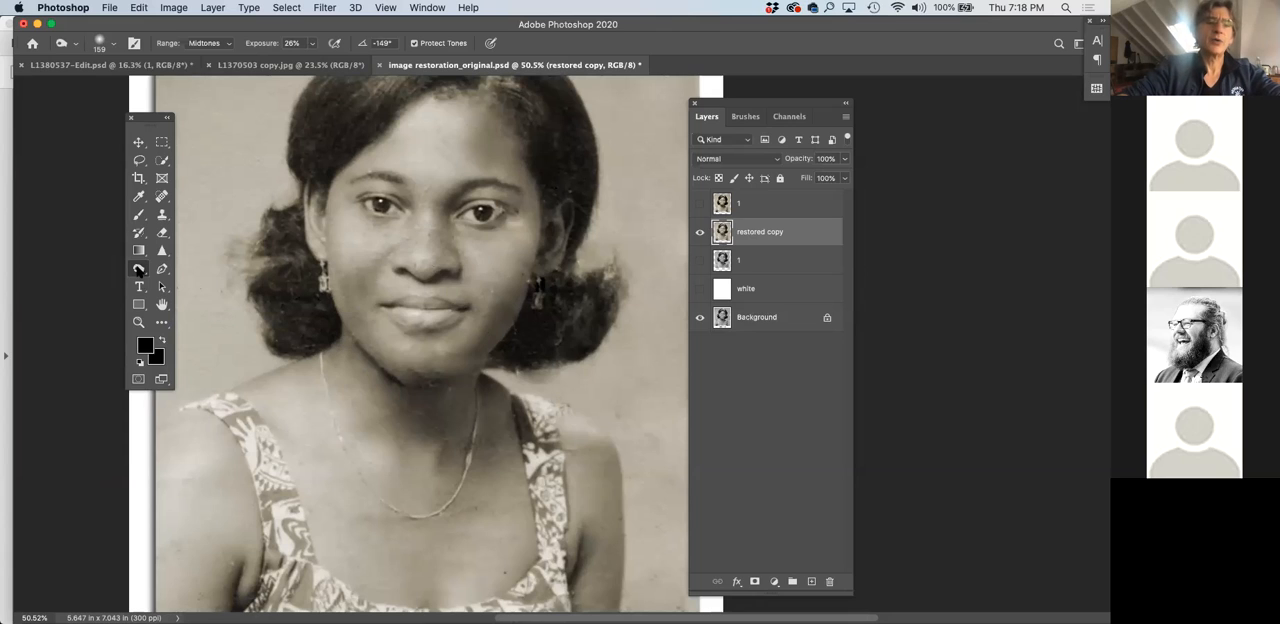
# Switch to the Dodge tool and reduce its brush size to 80 px for lightening small facial details
pyautogui.click(140, 270)
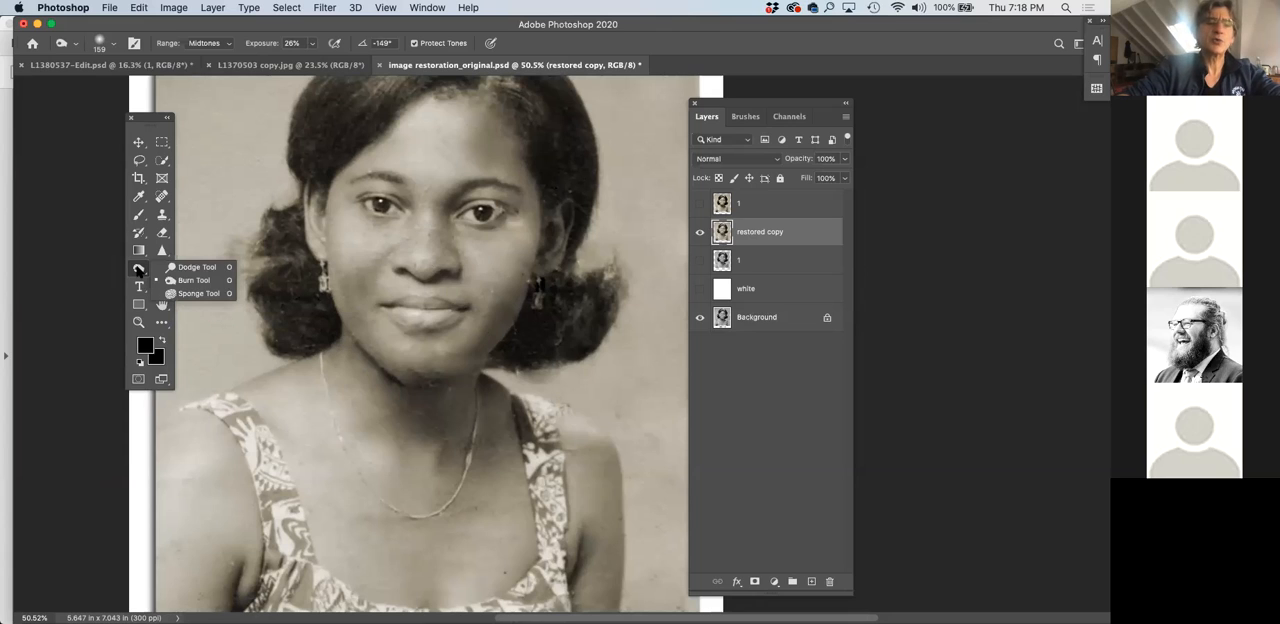
pyautogui.click(192, 267)
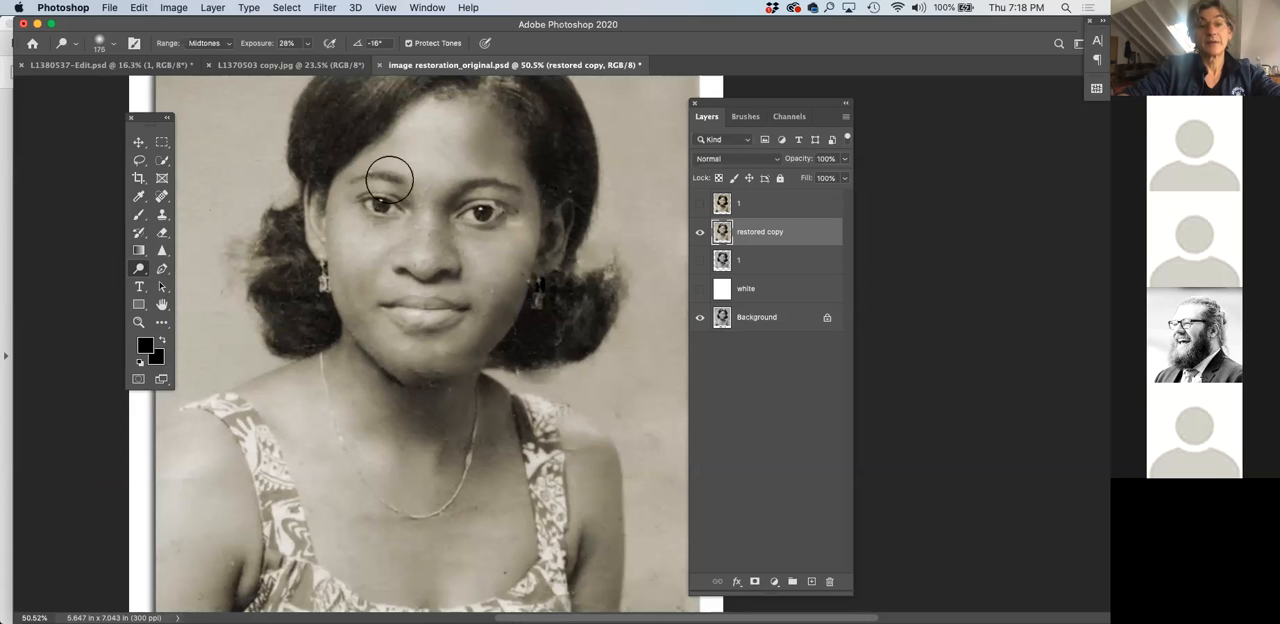
pyautogui.press('super+plus')
pyautogui.press('super+plus')
pyautogui.scroll(2, 360, 190)
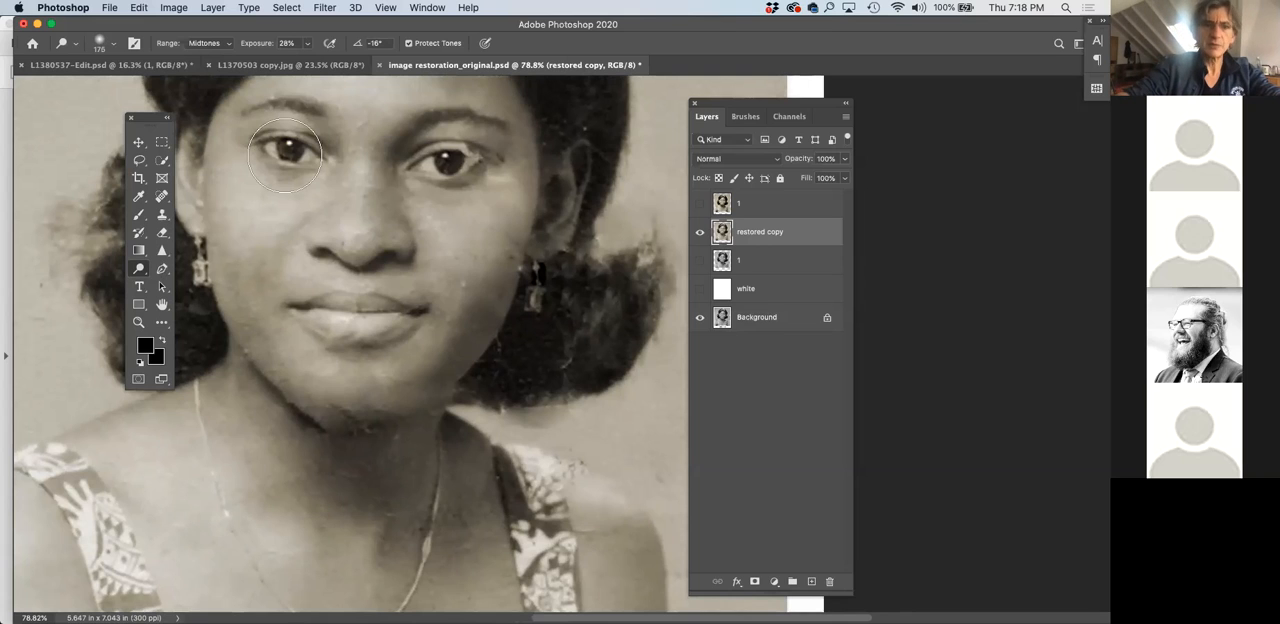
pyautogui.press('[')
pyautogui.press('[')
pyautogui.press('[')
pyautogui.press('[')
pyautogui.press('[')
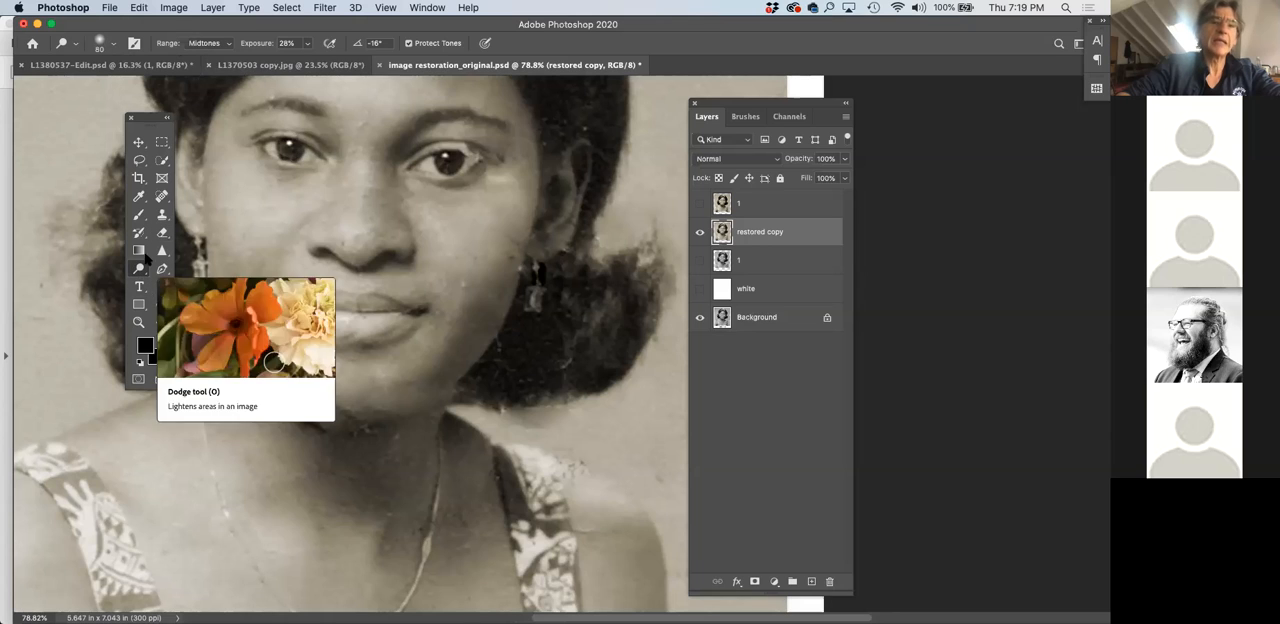
pyautogui.scroll(1, 293, 150)
pyautogui.scroll(5, 293, 150)
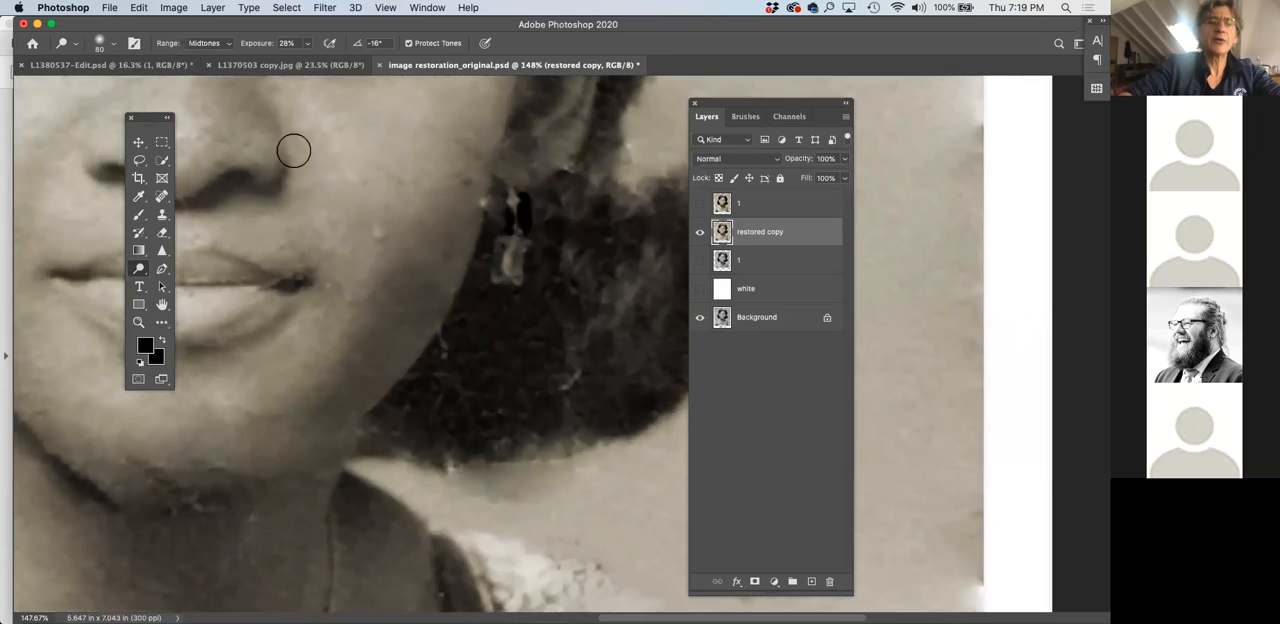
# Compare the eyes and face of the restored copy with the top layer 1 by toggling that layer's visibility
pyautogui.scroll(5, 242, 143)
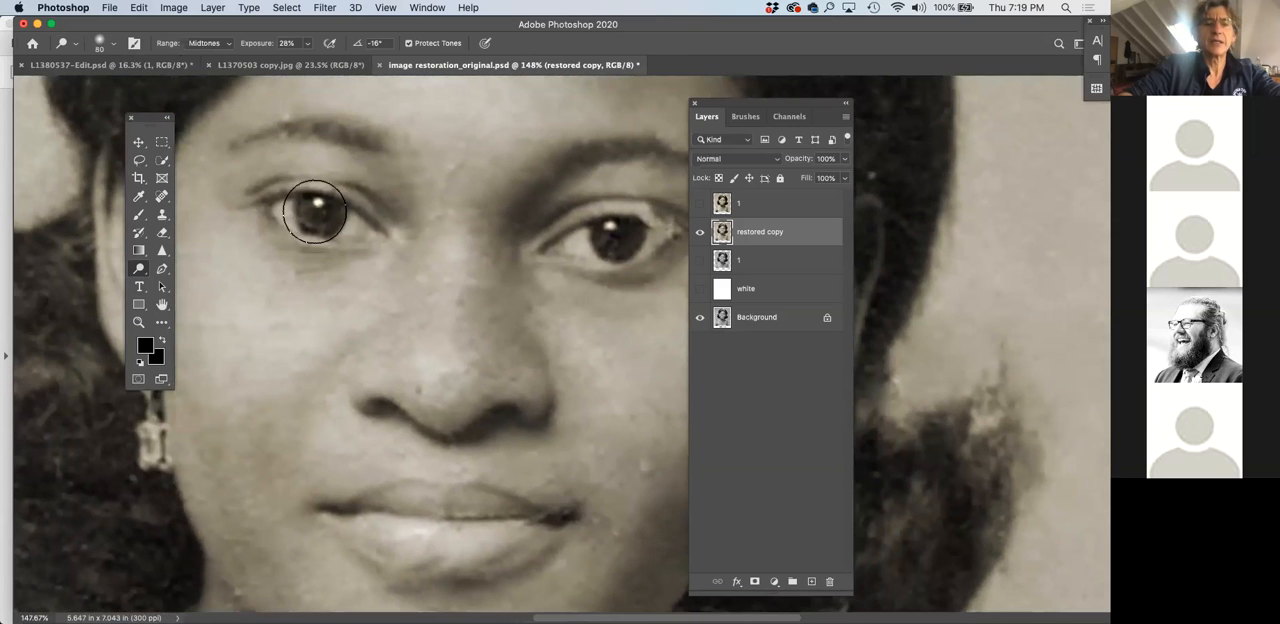
pyautogui.scroll(1, 293, 196)
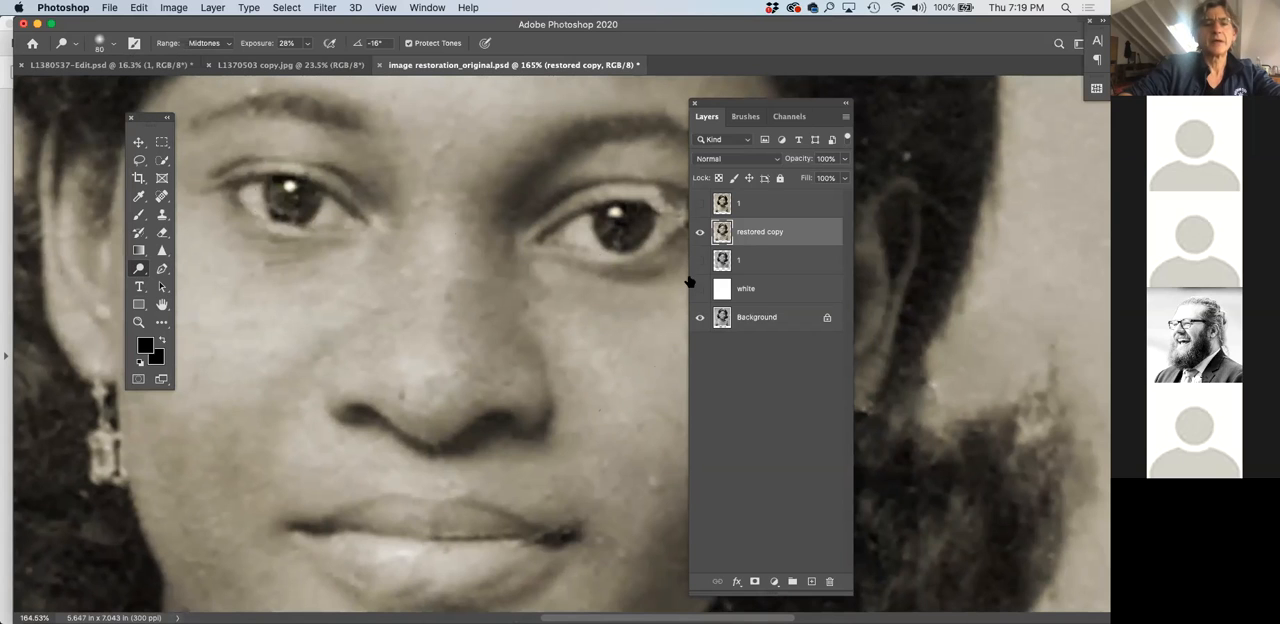
pyautogui.click(700, 204)
pyautogui.click(700, 204)
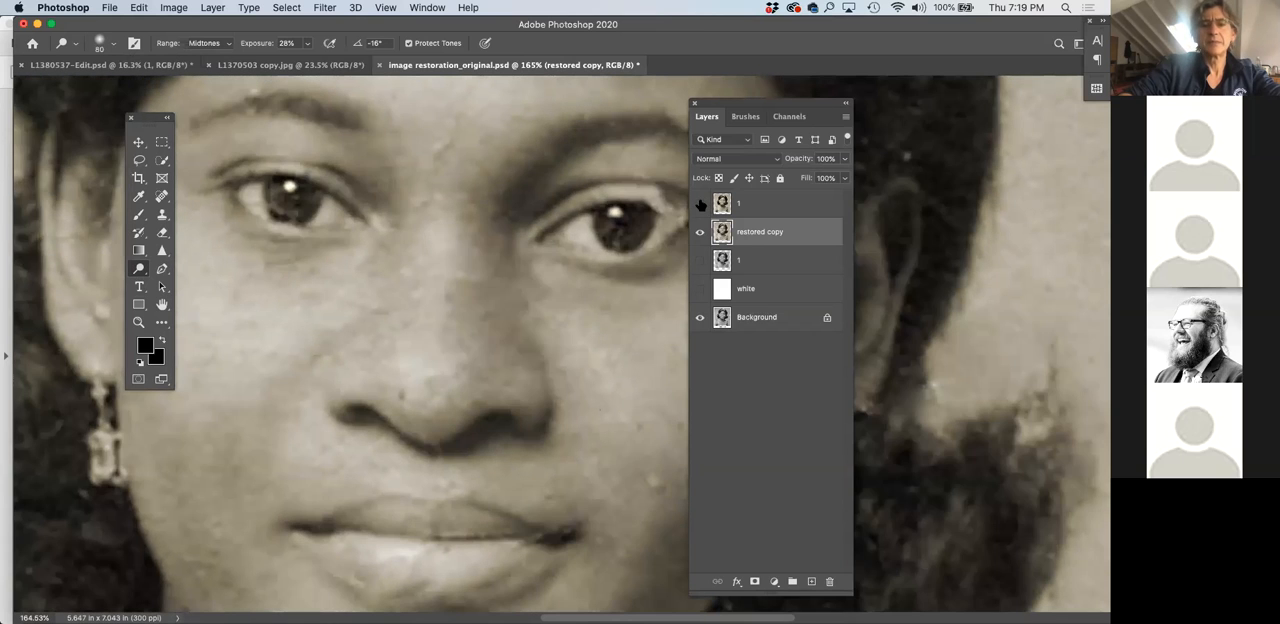
pyautogui.click(700, 204)
pyautogui.click(700, 204)
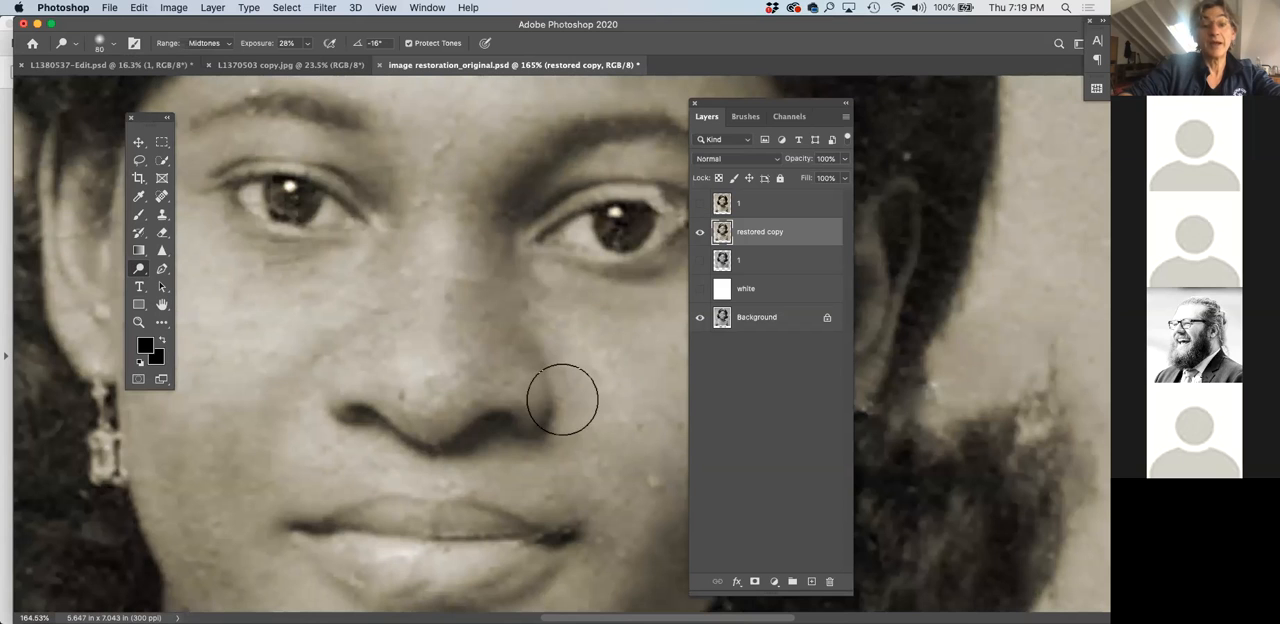
# Switch back to the Burn tool and move the floating layer list clear of the photo
pyautogui.scroll(-6, 528, 360)
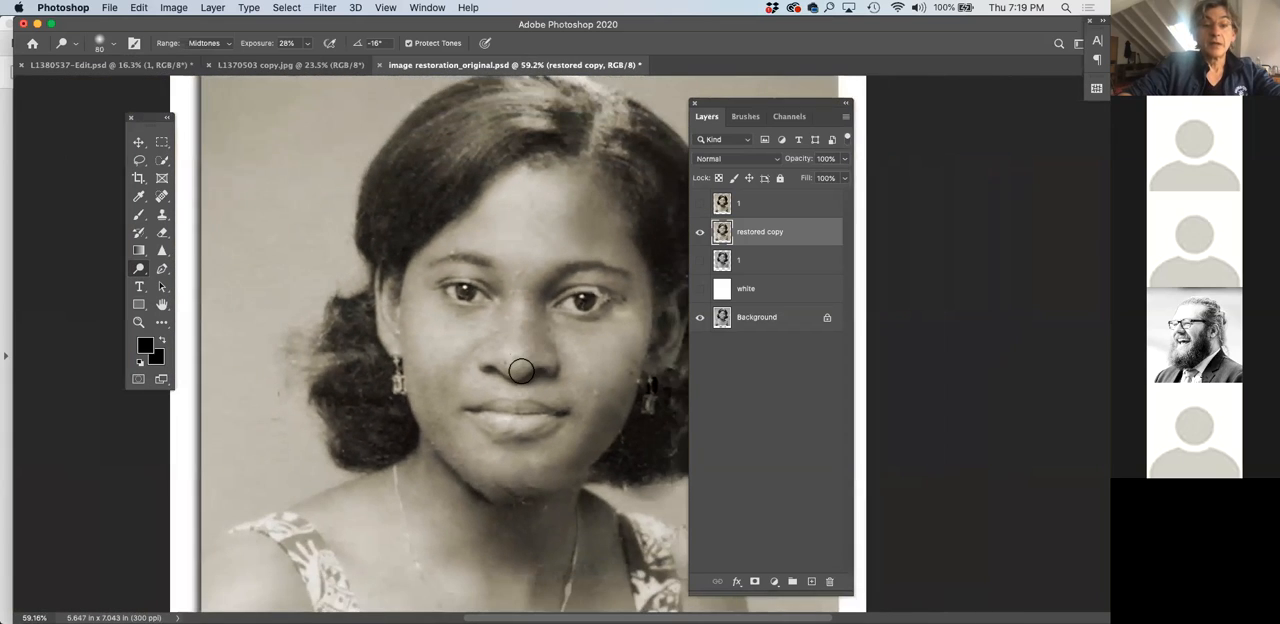
pyautogui.scroll(-1, 512, 381)
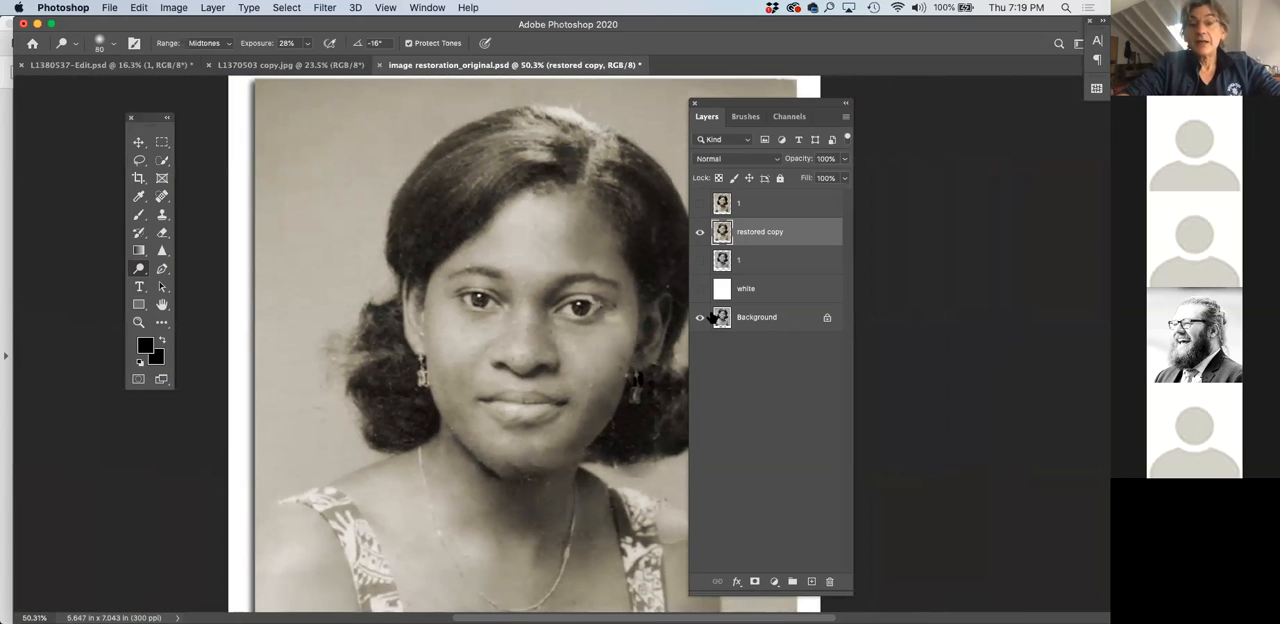
pyautogui.scroll(2, 559, 268)
pyautogui.hscroll(1, 559, 268)
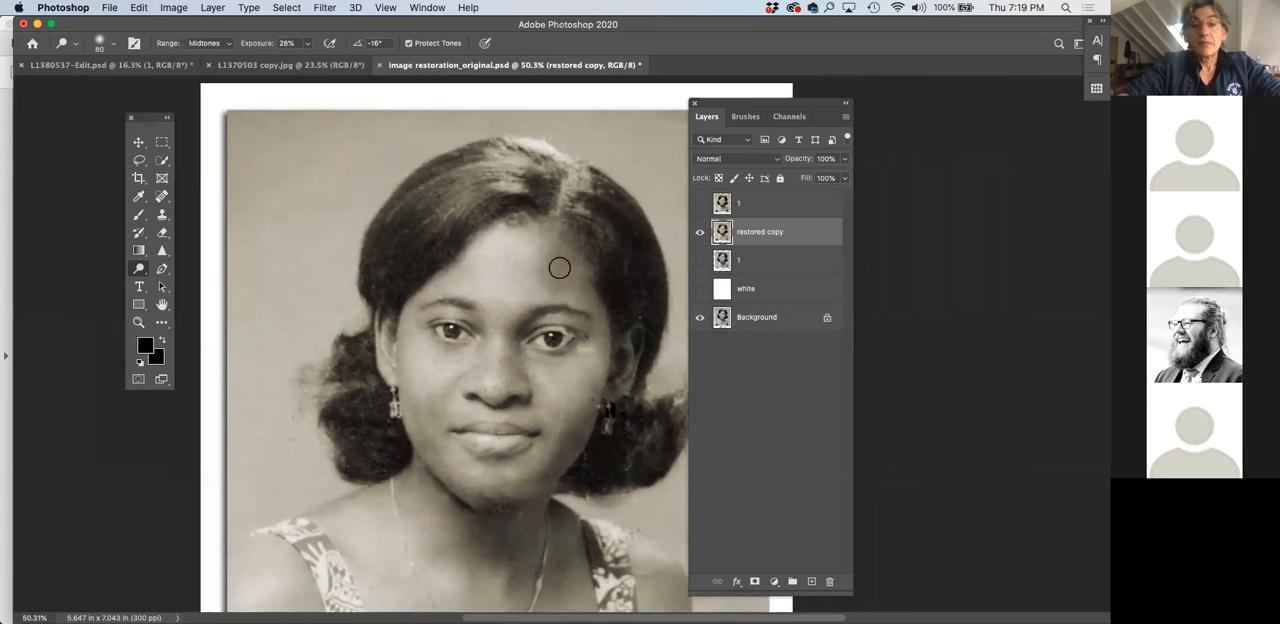
pyautogui.scroll(-1, 559, 268)
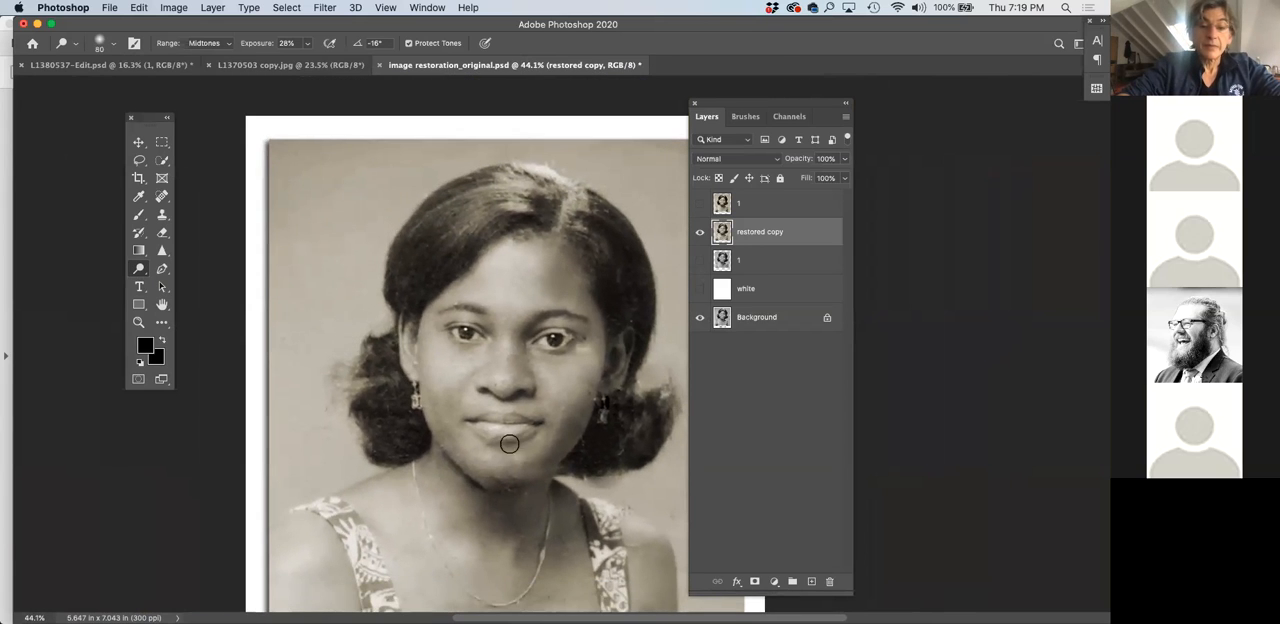
pyautogui.scroll(-1, 517, 412)
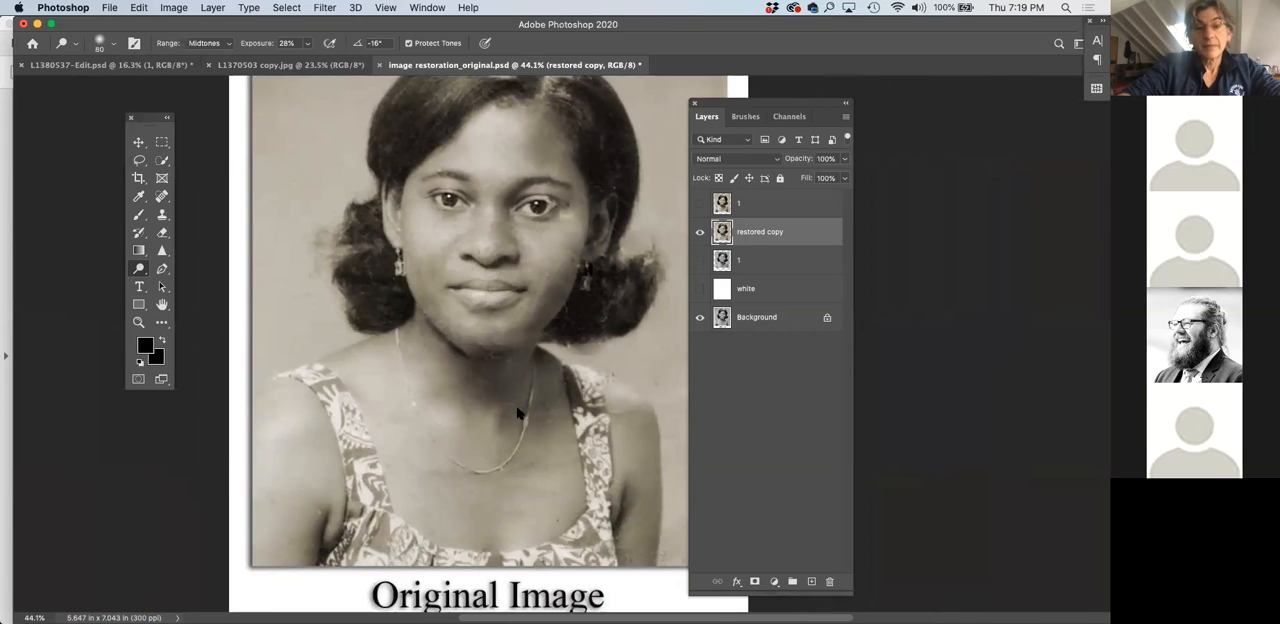
pyautogui.scroll(-1, 517, 412)
pyautogui.rightClick(517, 412)
pyautogui.scroll(-1, 517, 412)
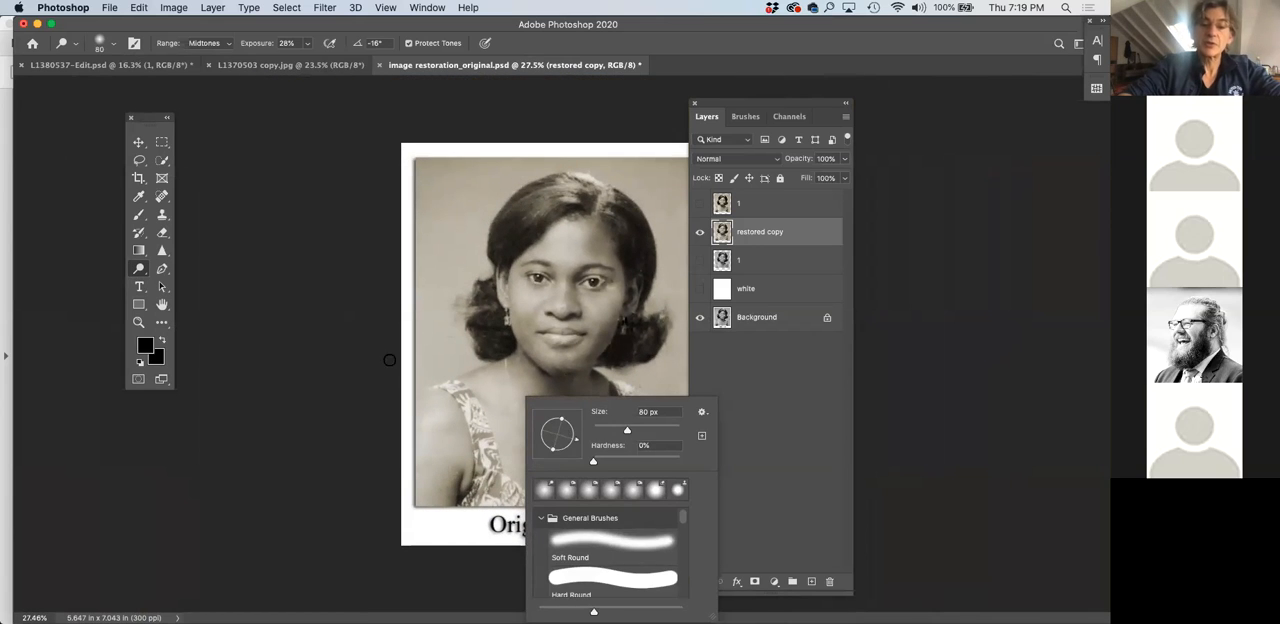
pyautogui.moveTo(141, 271); pyautogui.dragTo(188, 280)
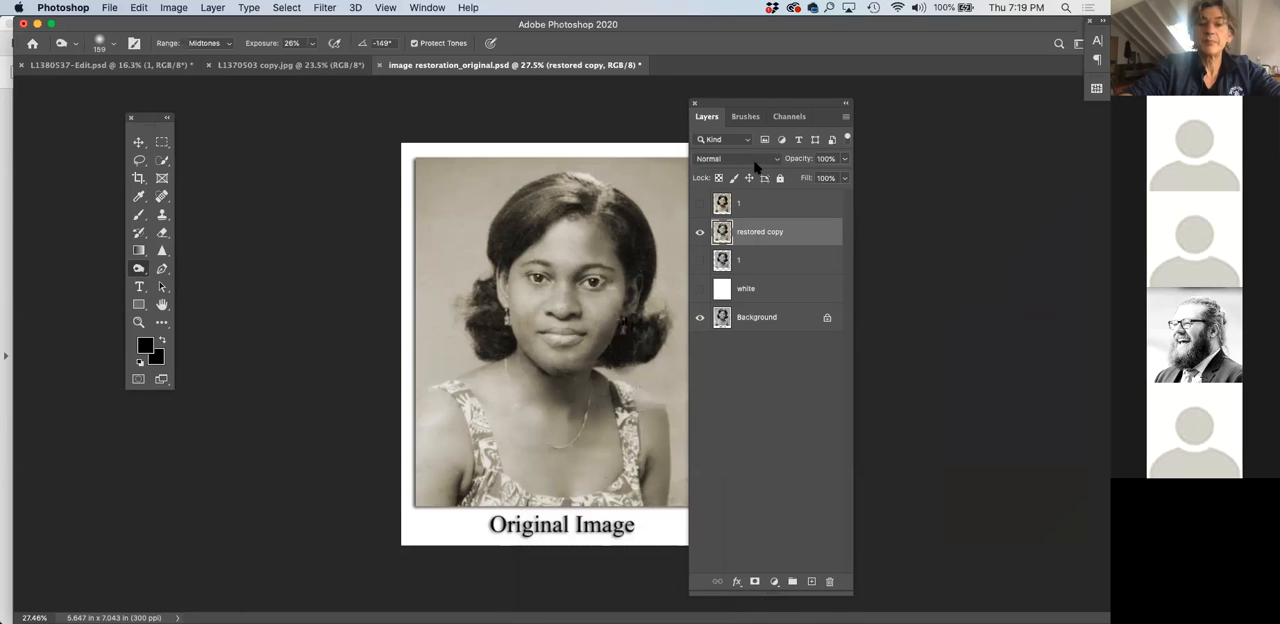
pyautogui.moveTo(738, 103); pyautogui.dragTo(781, 104)
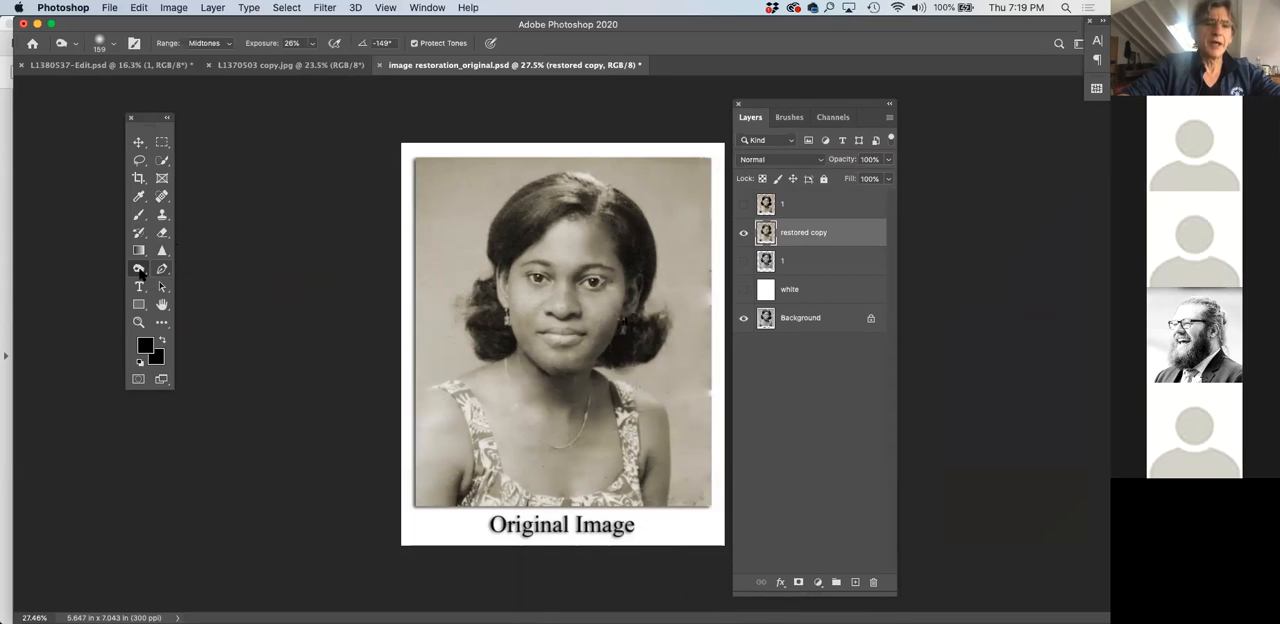
pyautogui.click(140, 270)
pyautogui.click(186, 280)
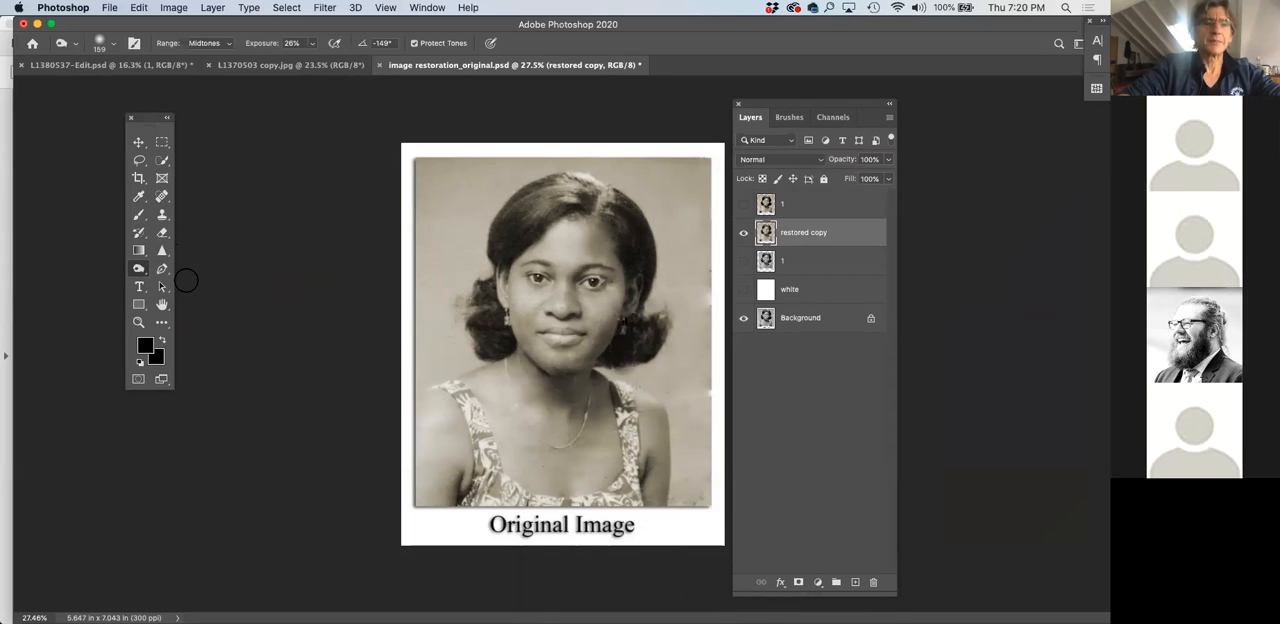
# Enlarge the soft Burn brush to 1000 px for darkening broad areas of the portrait
pyautogui.click(114, 46)
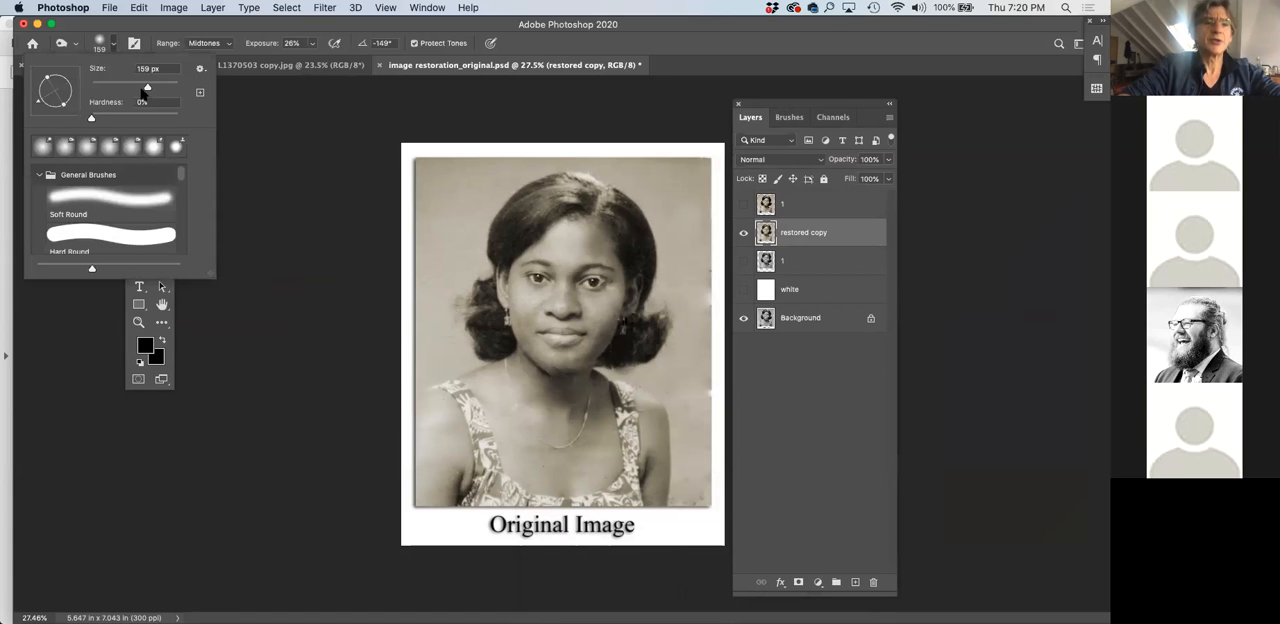
pyautogui.moveTo(147, 89); pyautogui.dragTo(169, 88)
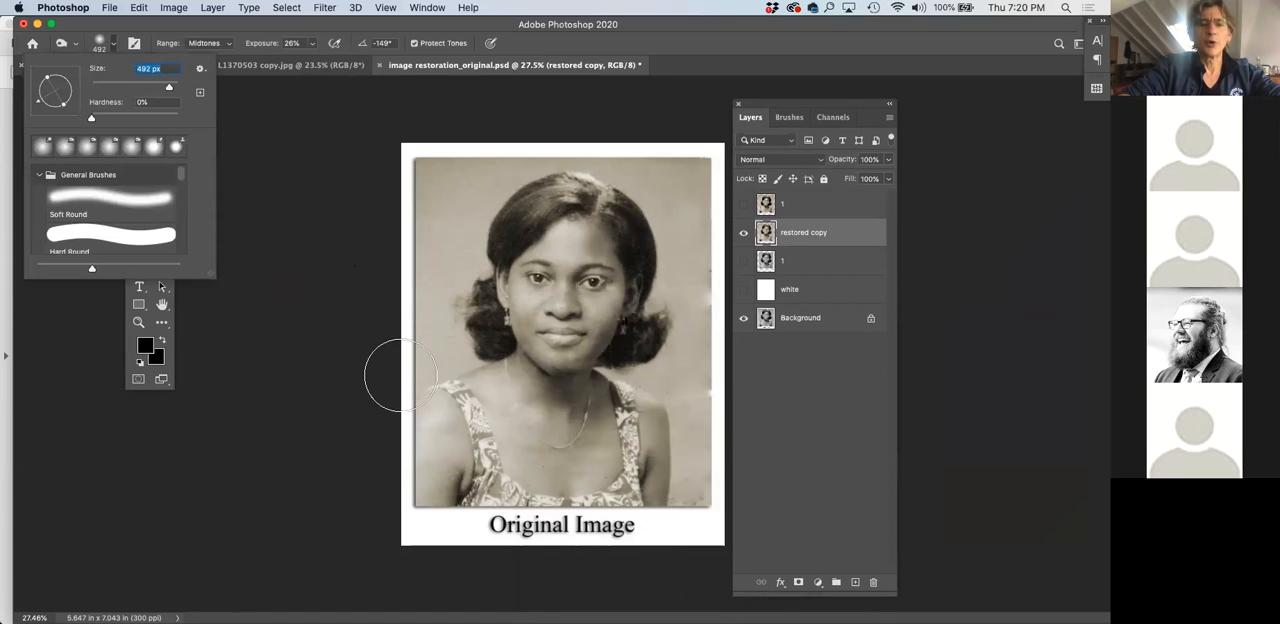
pyautogui.write('1')
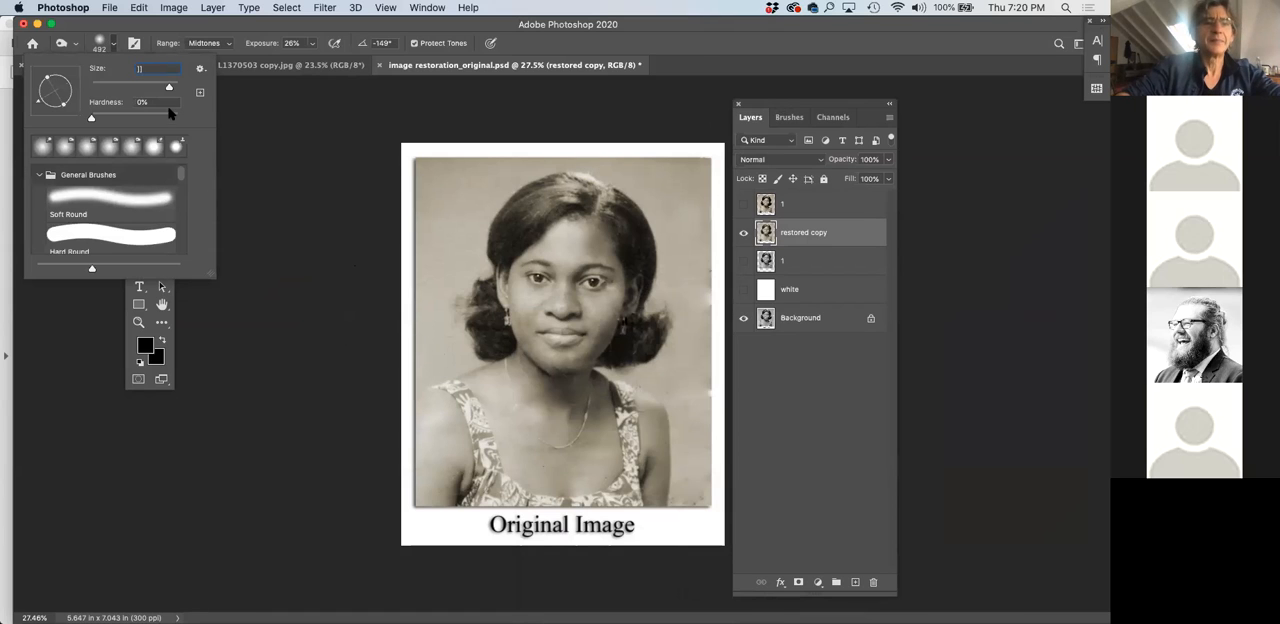
pyautogui.click(170, 90)
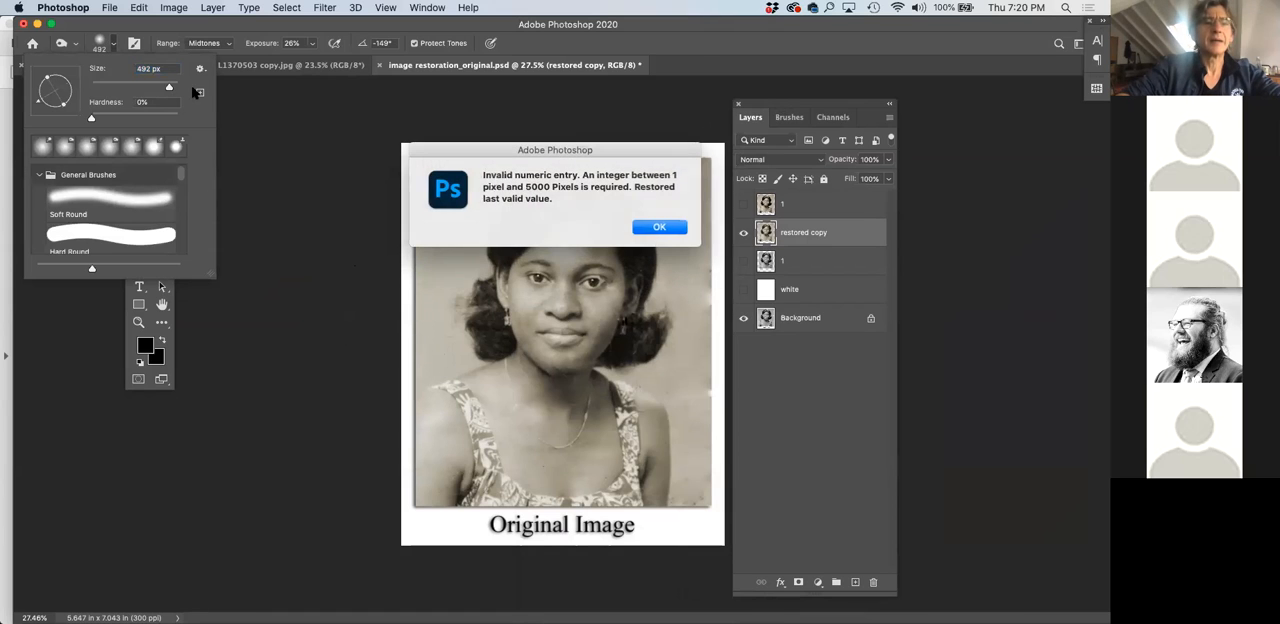
pyautogui.click(660, 227)
pyautogui.moveTo(178, 88)
pyautogui.mouseDown()
pyautogui.moveTo(167, 101)
pyautogui.moveTo(157, 92)
pyautogui.mouseUp()
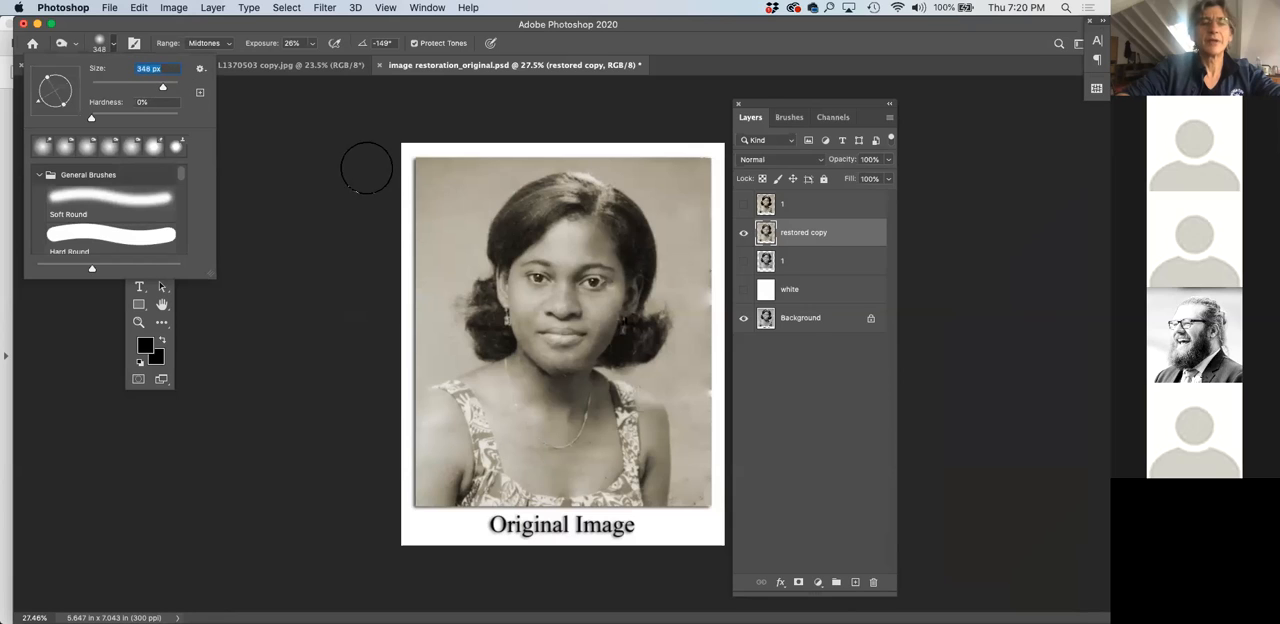
pyautogui.moveTo(167, 90); pyautogui.dragTo(174, 92)
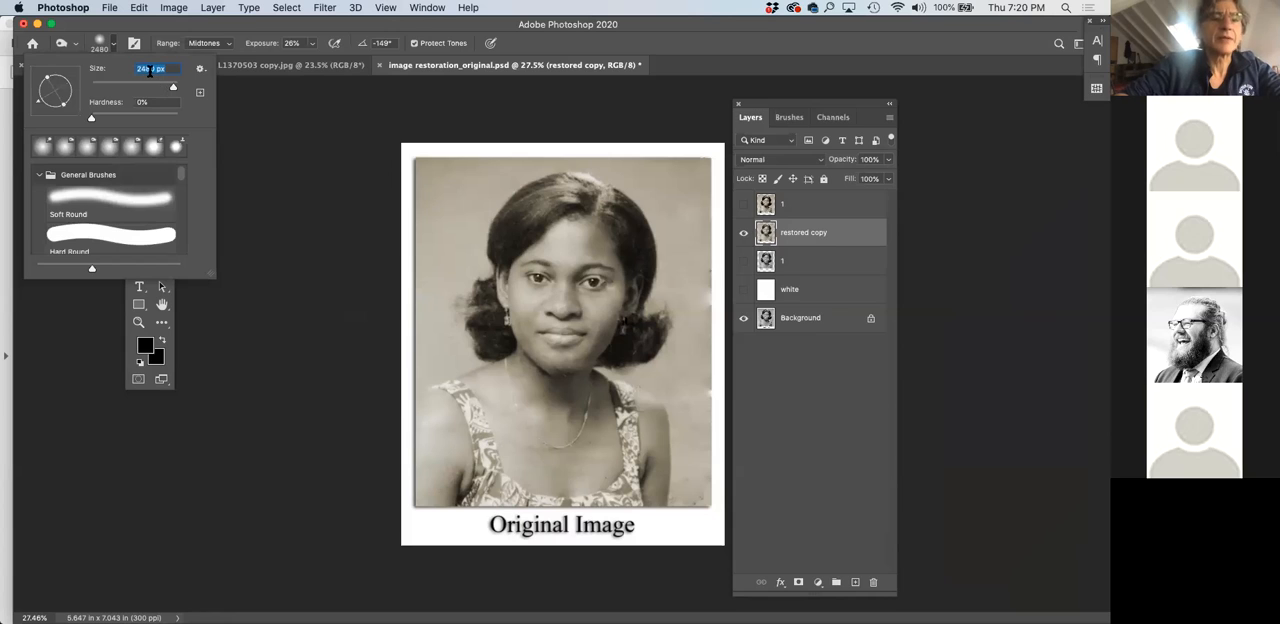
pyautogui.write('1000')
pyautogui.press('Return')
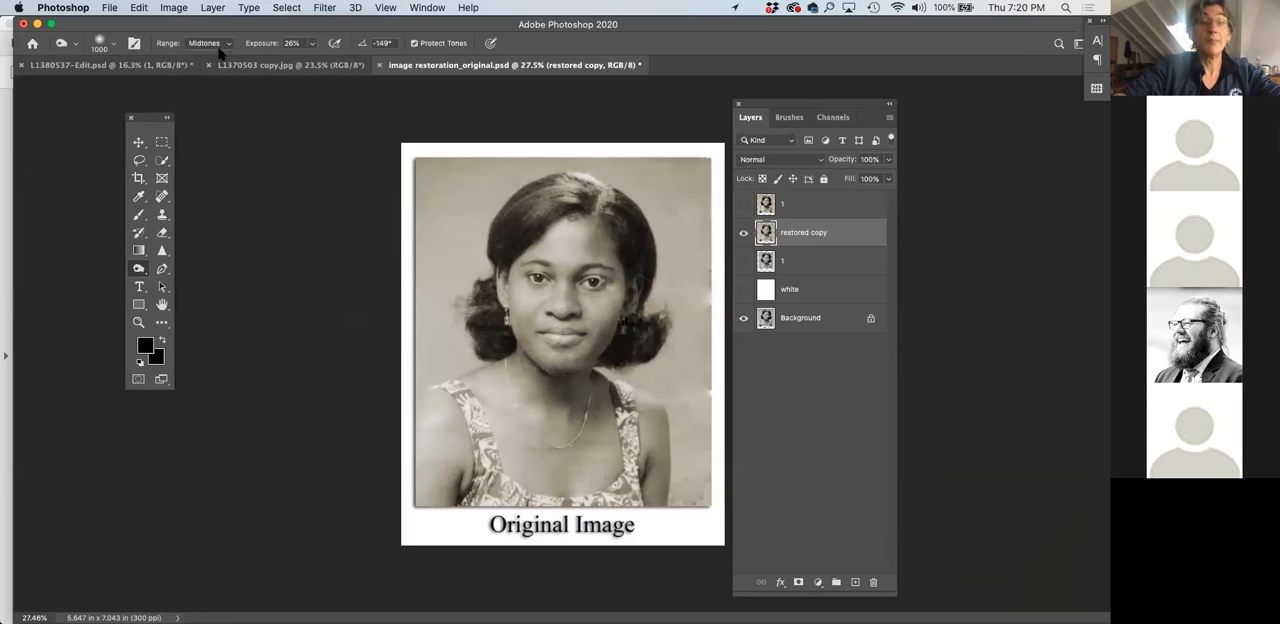
# Raise the Burn exposure to 61% and darken the photo's edges and corners, undoing the stroke across the lower chest
pyautogui.click(312, 44)
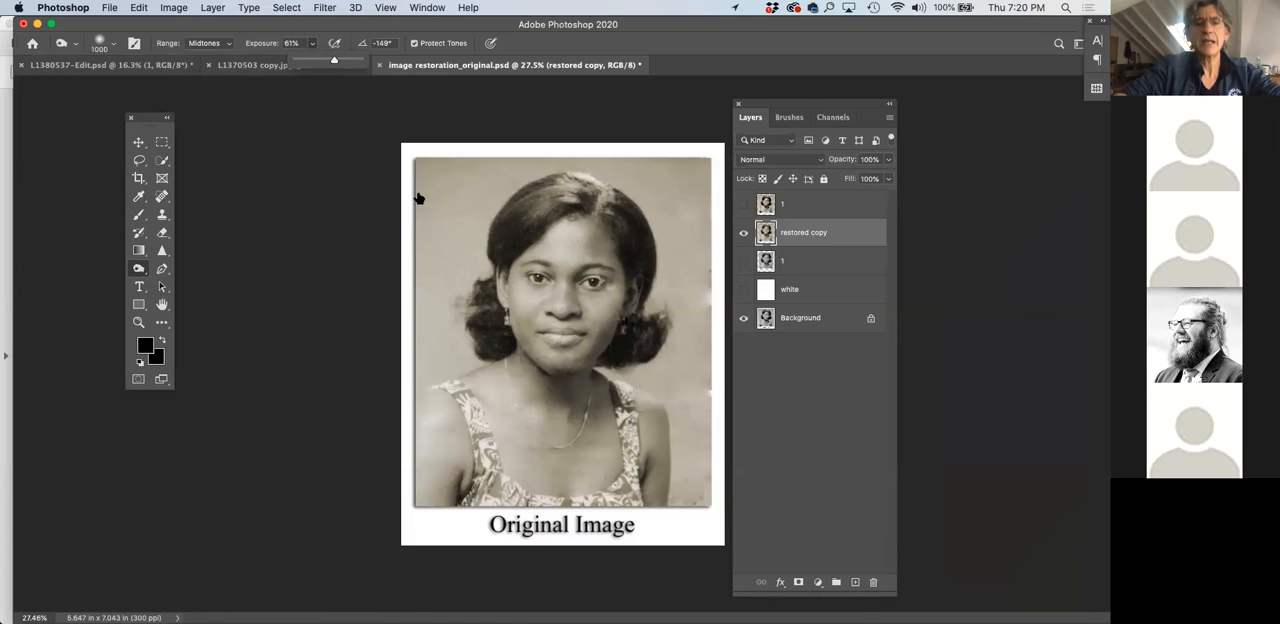
pyautogui.moveTo(430, 185); pyautogui.dragTo(384, 290)
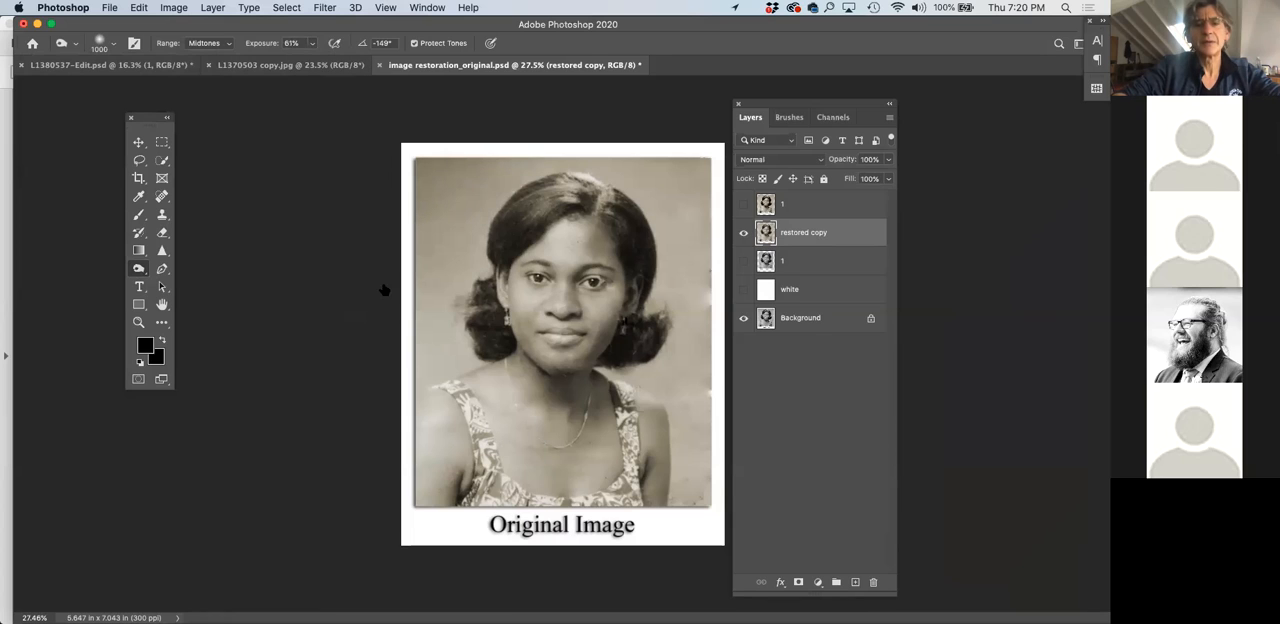
pyautogui.moveTo(659, 160)
pyautogui.mouseDown()
pyautogui.moveTo(671, 160)
pyautogui.moveTo(661, 137)
pyautogui.mouseUp()
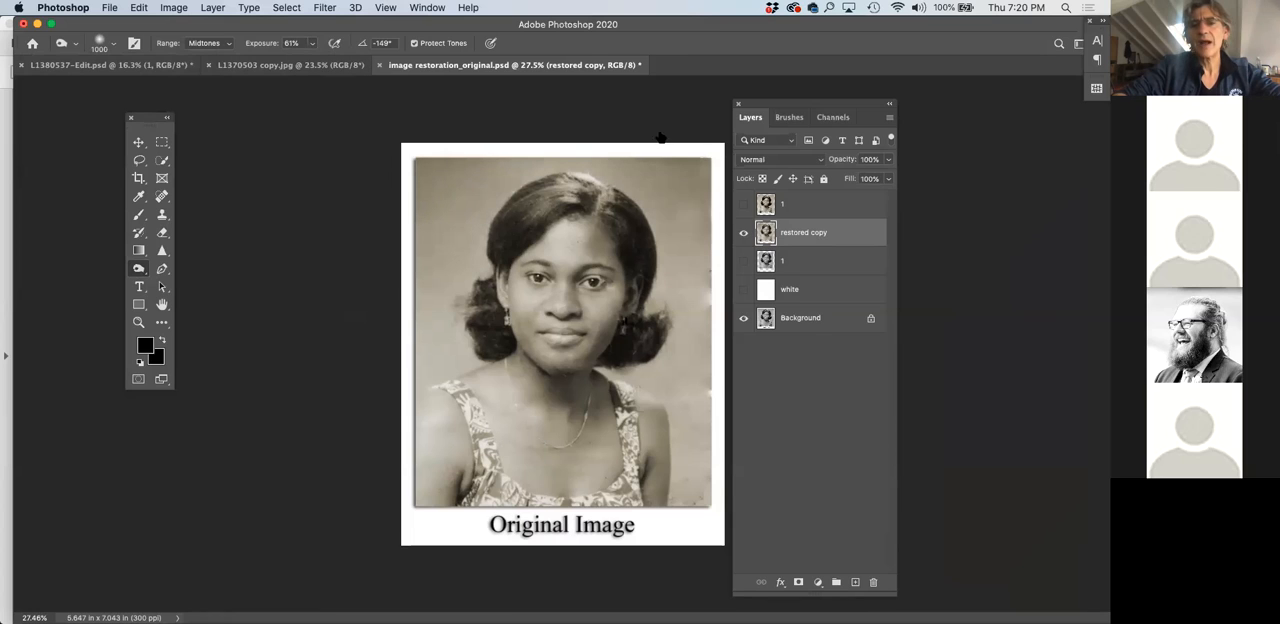
pyautogui.moveTo(709, 408)
pyautogui.mouseDown()
pyautogui.moveTo(651, 466)
pyautogui.moveTo(679, 471)
pyautogui.mouseUp()
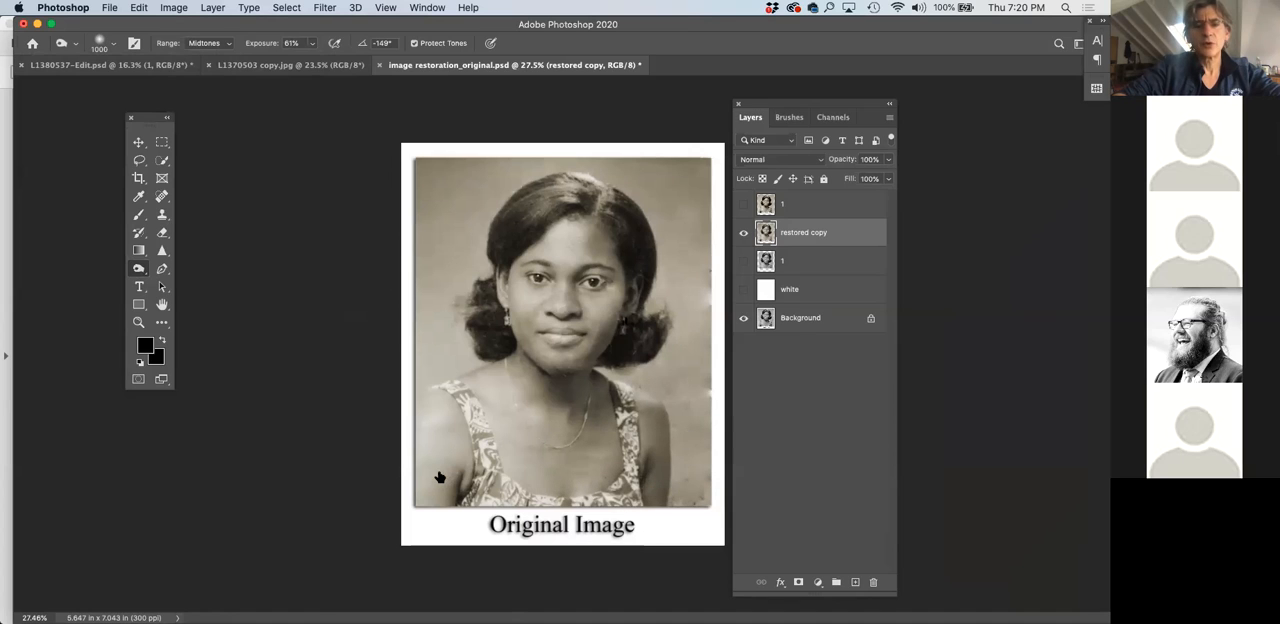
pyautogui.moveTo(440, 477); pyautogui.dragTo(394, 429)
pyautogui.moveTo(474, 455); pyautogui.dragTo(677, 471)
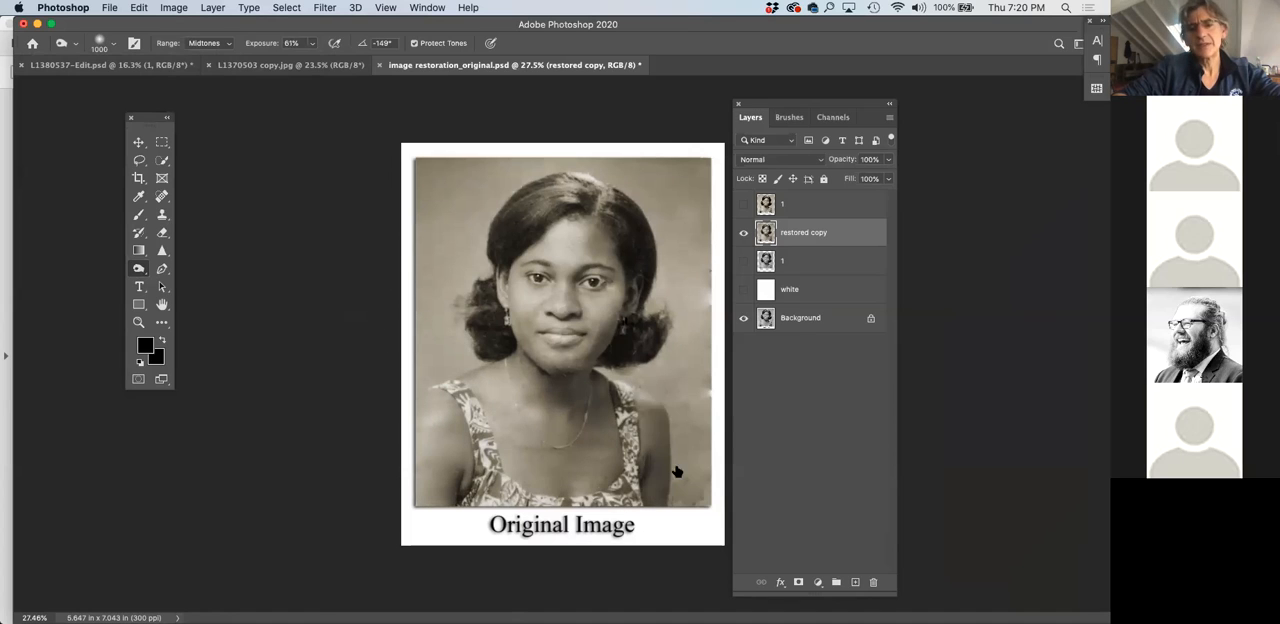
pyautogui.press('super+z')
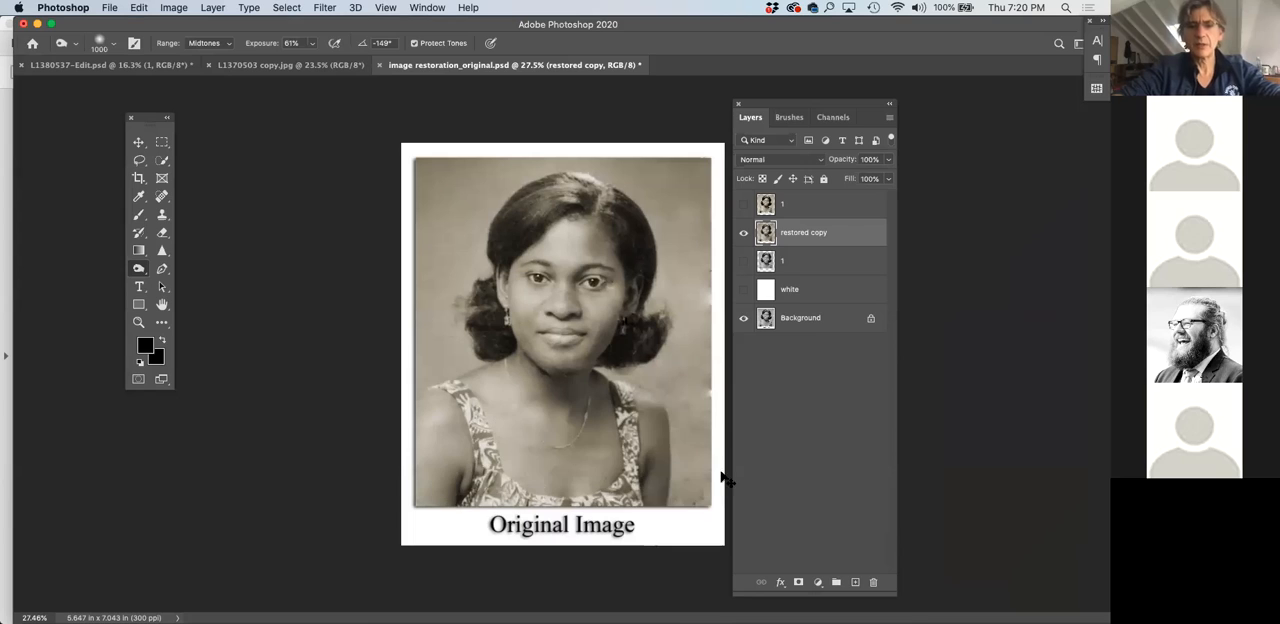
pyautogui.moveTo(660, 492)
pyautogui.mouseDown()
pyautogui.moveTo(713, 397)
pyautogui.moveTo(724, 320)
pyautogui.mouseUp()
pyautogui.moveTo(481, 455)
pyautogui.mouseDown()
pyautogui.moveTo(440, 477)
pyautogui.moveTo(390, 228)
pyautogui.moveTo(437, 166)
pyautogui.moveTo(515, 133)
pyautogui.mouseUp()
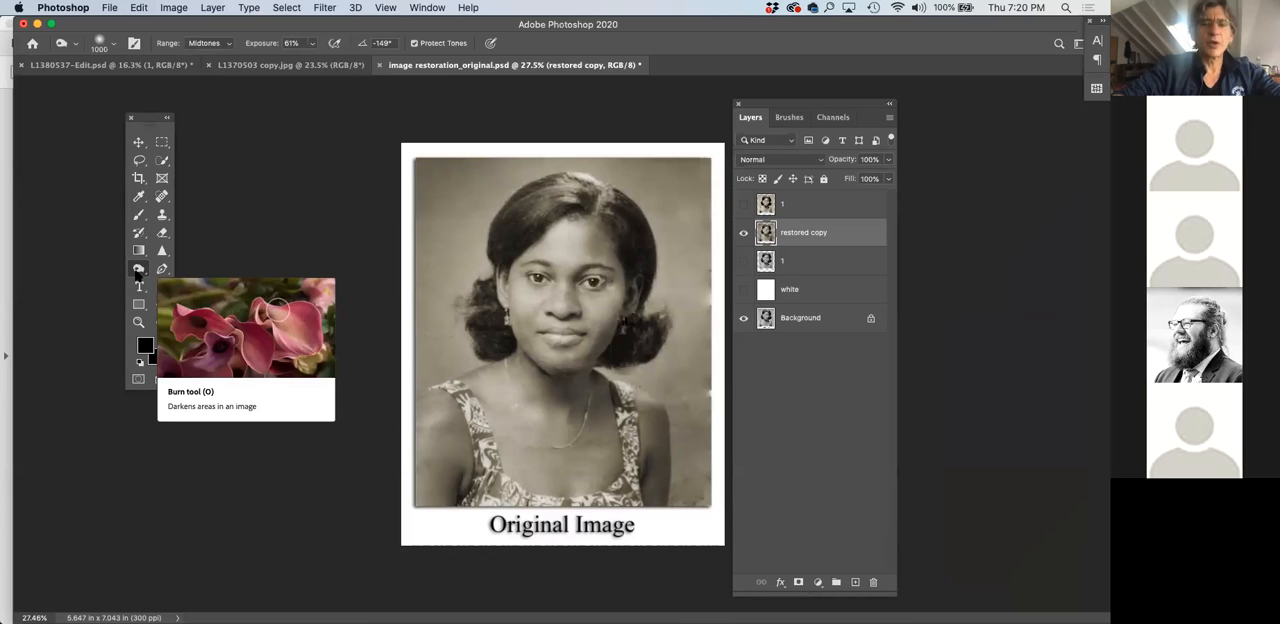
# Switch to the Dodge tool with an 800 px brush at 16% exposure and lighten the center of the face
pyautogui.click(138, 271)
pyautogui.click(180, 270)
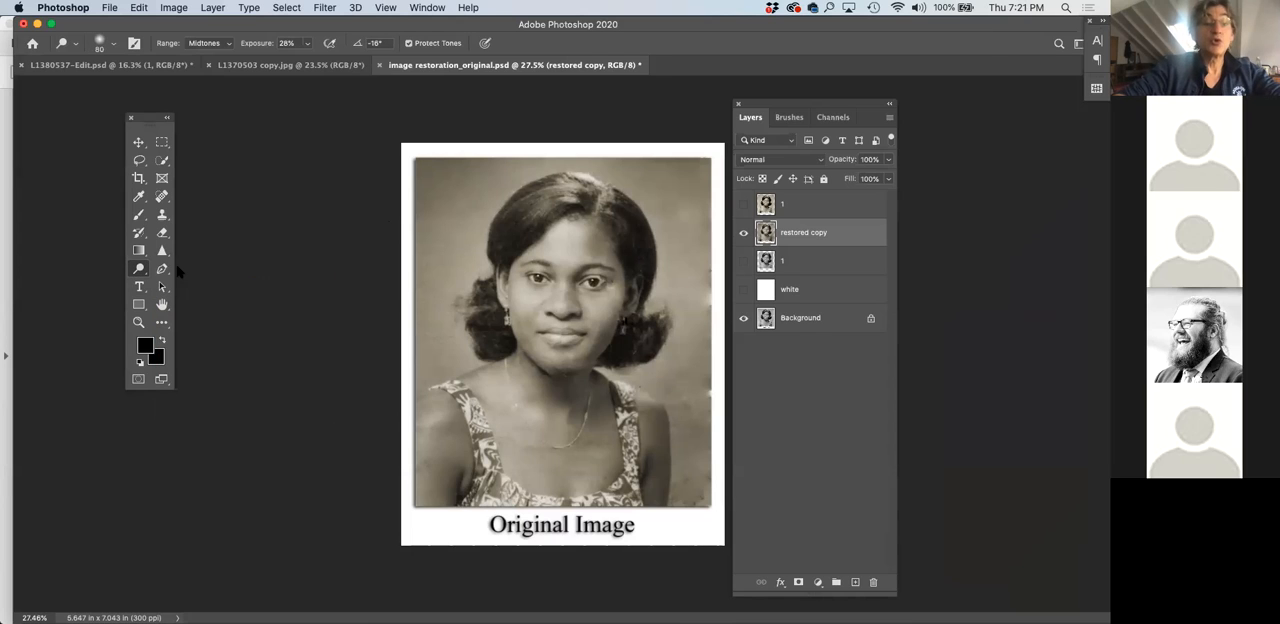
pyautogui.press(']')
pyautogui.press(']')
pyautogui.press(']')
pyautogui.press(']')
pyautogui.press(']')
pyautogui.press(']')
pyautogui.press(']')
pyautogui.press(']')
pyautogui.press(']')
pyautogui.press(']')
pyautogui.press(']')
pyautogui.press(']')
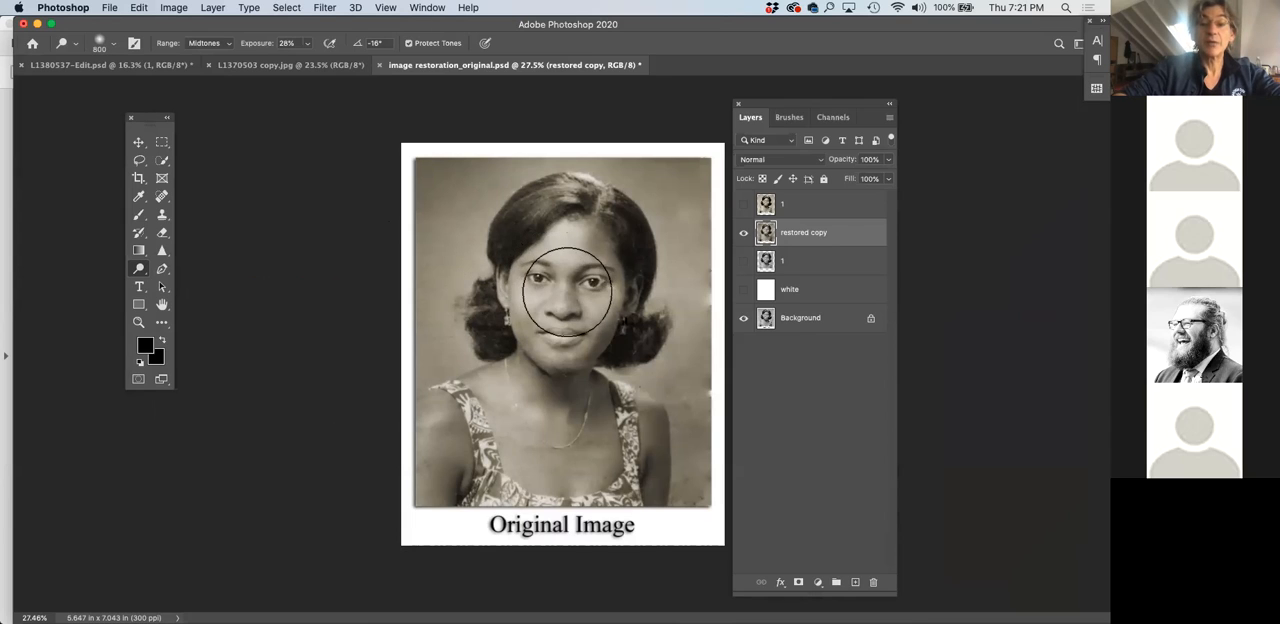
pyautogui.click(307, 45)
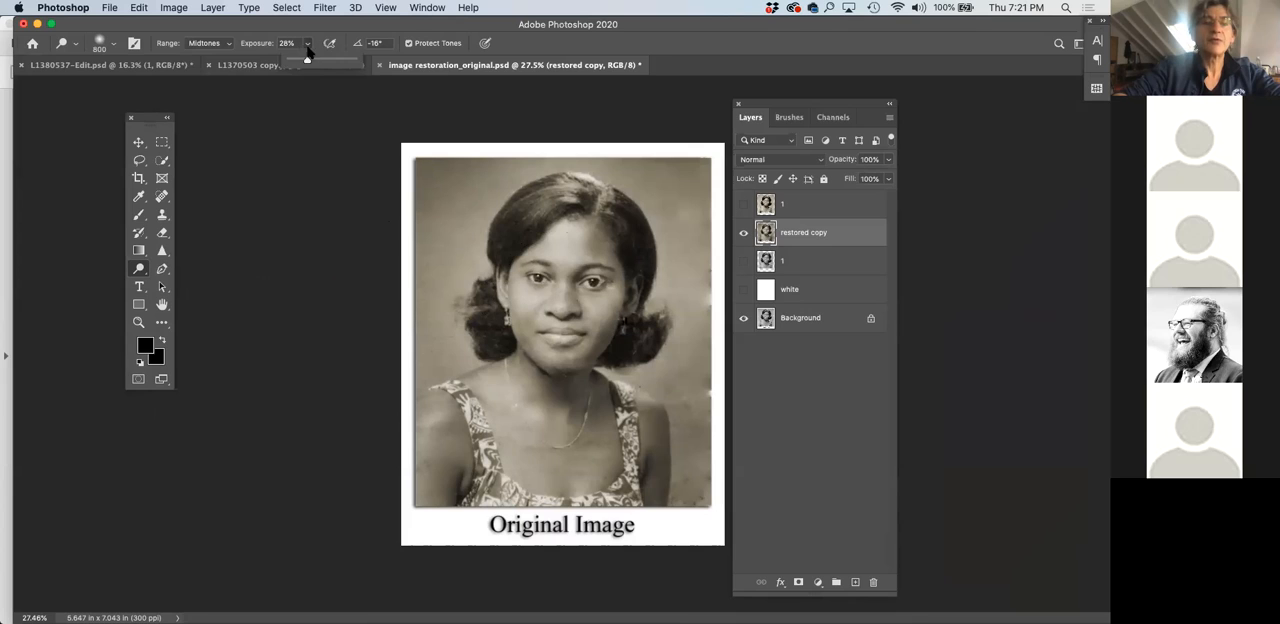
pyautogui.moveTo(306, 61); pyautogui.dragTo(297, 62)
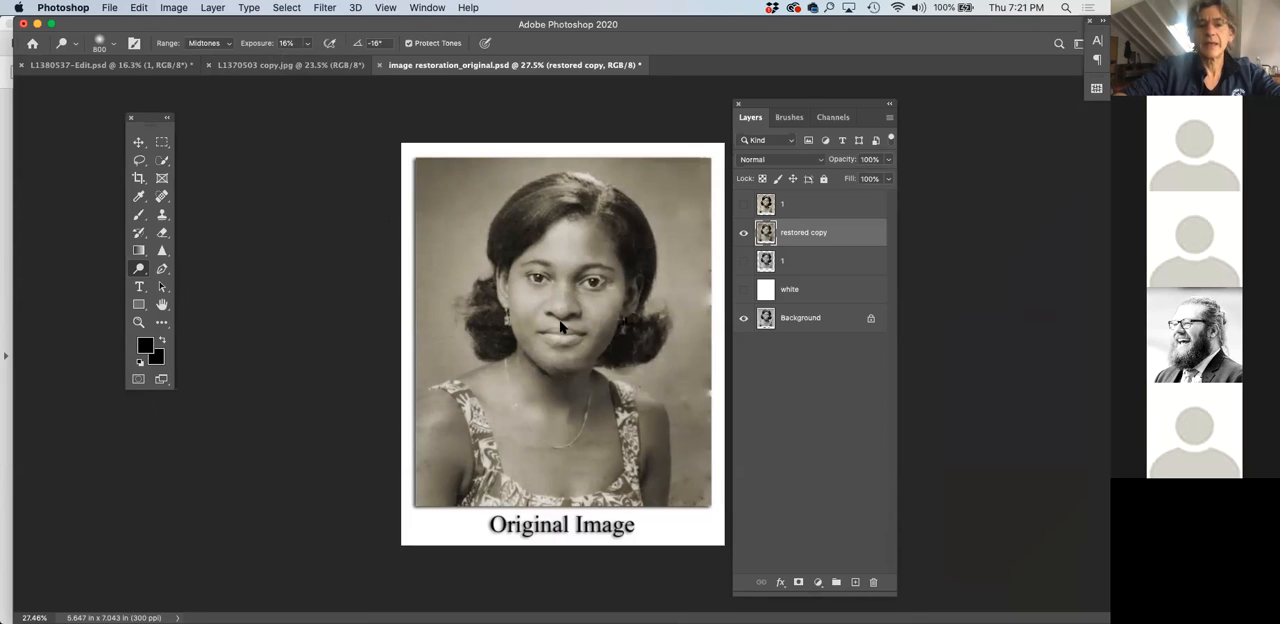
# Compare the burned and dodged restored copy with the top layer 1 by toggling that layer's visibility
pyautogui.click(743, 204)
pyautogui.click(741, 208)
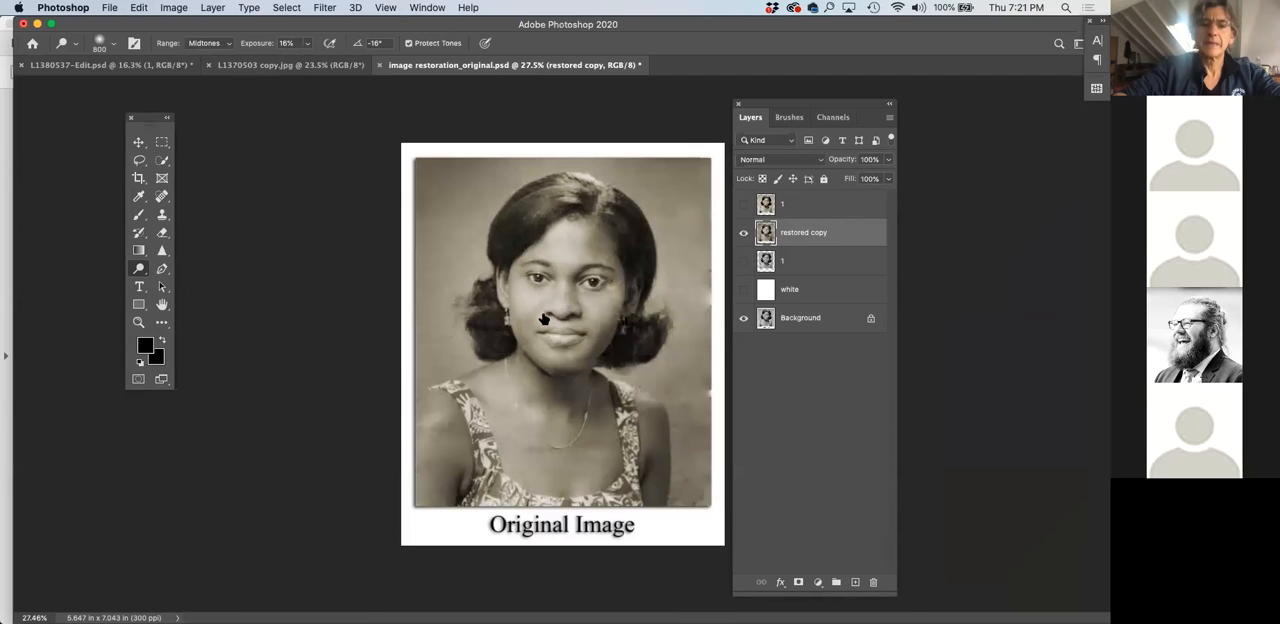
pyautogui.scroll(3, 543, 319)
pyautogui.hscroll(5, 588, 263)
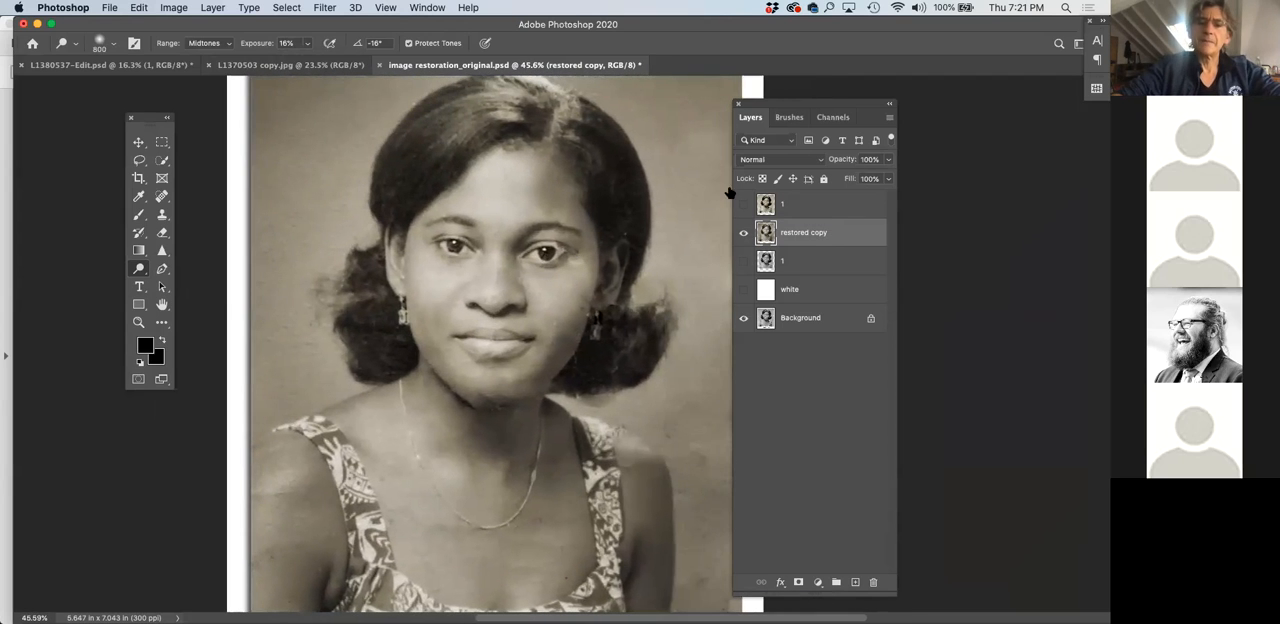
pyautogui.click(742, 207)
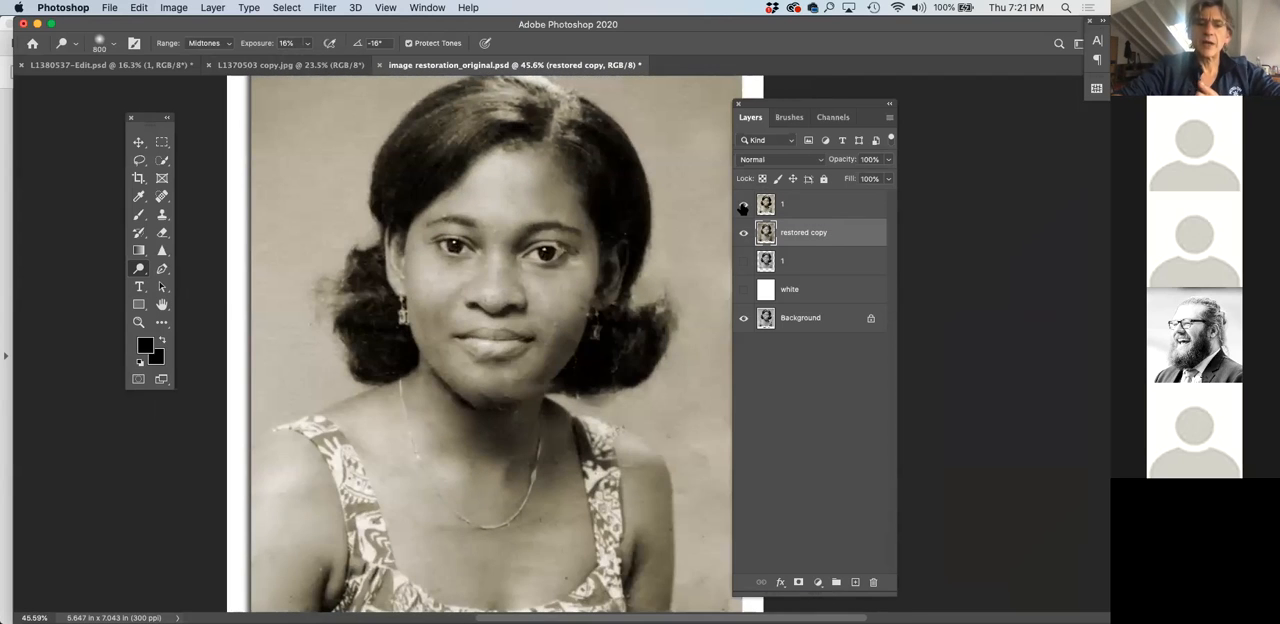
pyautogui.click(742, 207)
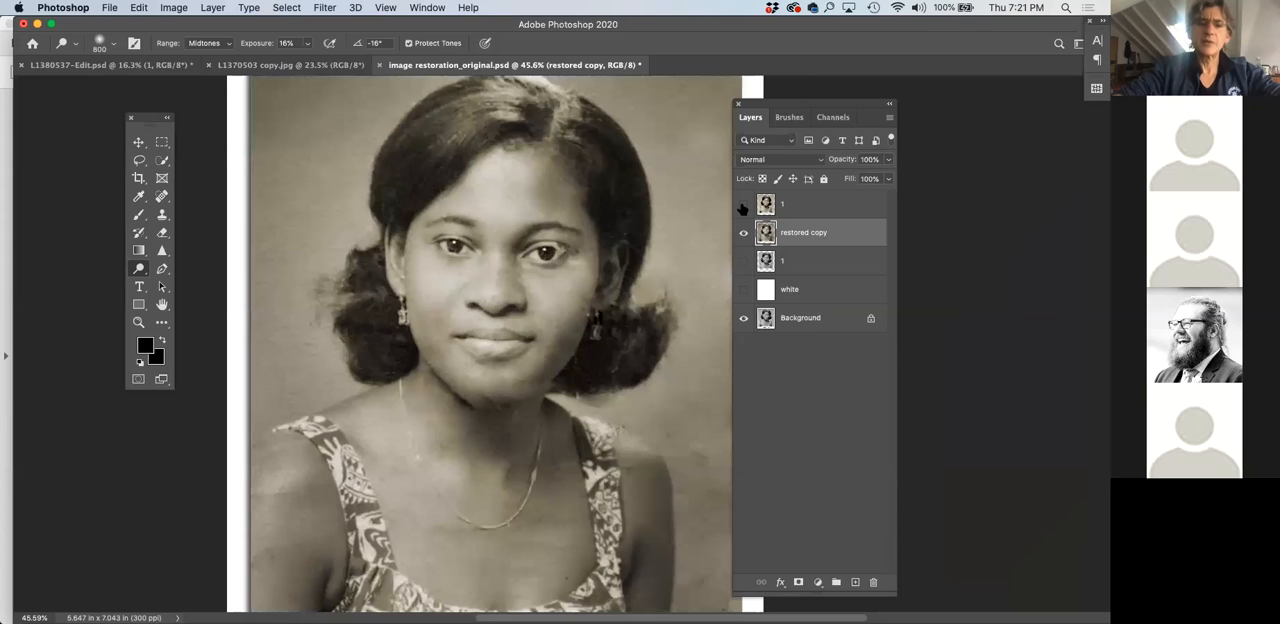
# Darken the midtones of the restored copy with a Levels adjustment
pyautogui.scroll(-4, 532, 277)
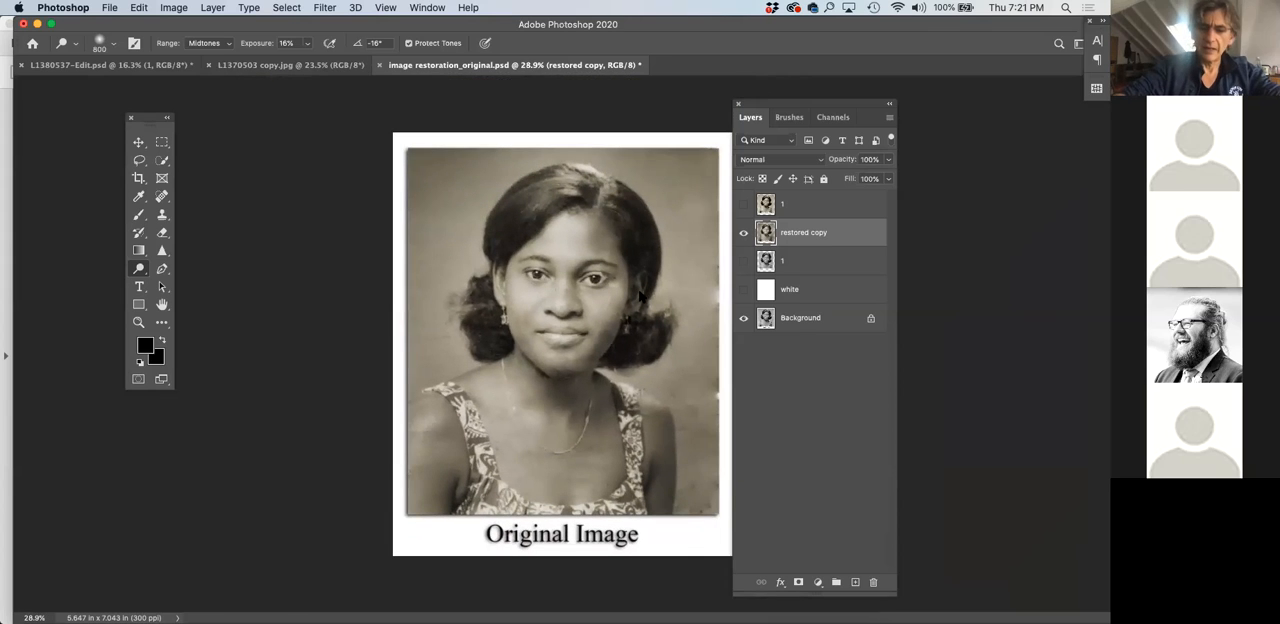
pyautogui.press('super+l')
pyautogui.moveTo(705, 275); pyautogui.dragTo(811, 224)
pyautogui.moveTo(846, 378)
pyautogui.mouseDown()
pyautogui.moveTo(832, 378)
pyautogui.moveTo(866, 374)
pyautogui.mouseUp()
pyautogui.moveTo(832, 219); pyautogui.dragTo(706, 234)
pyautogui.click(859, 259)
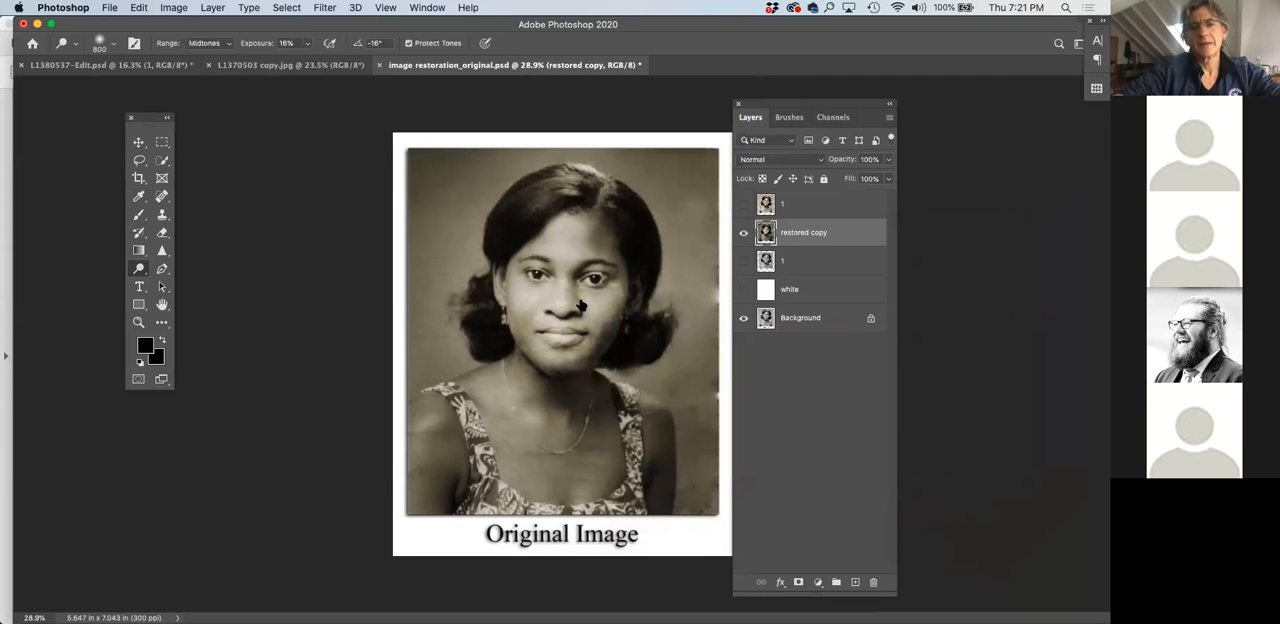
# Compare the darkened restored copy with the top layer 1 and examine the face up close
pyautogui.click(743, 206)
pyautogui.click(743, 208)
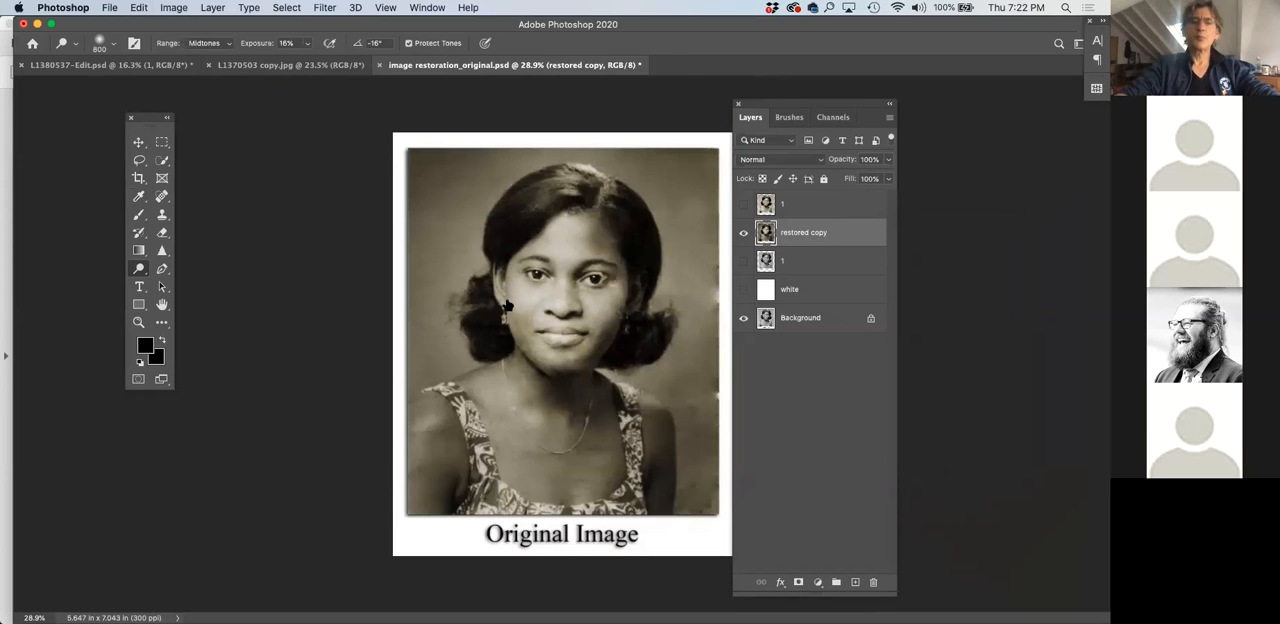
pyautogui.scroll(5, 508, 305)
pyautogui.hscroll(2, 545, 278)
pyautogui.hscroll(2, 545, 278)
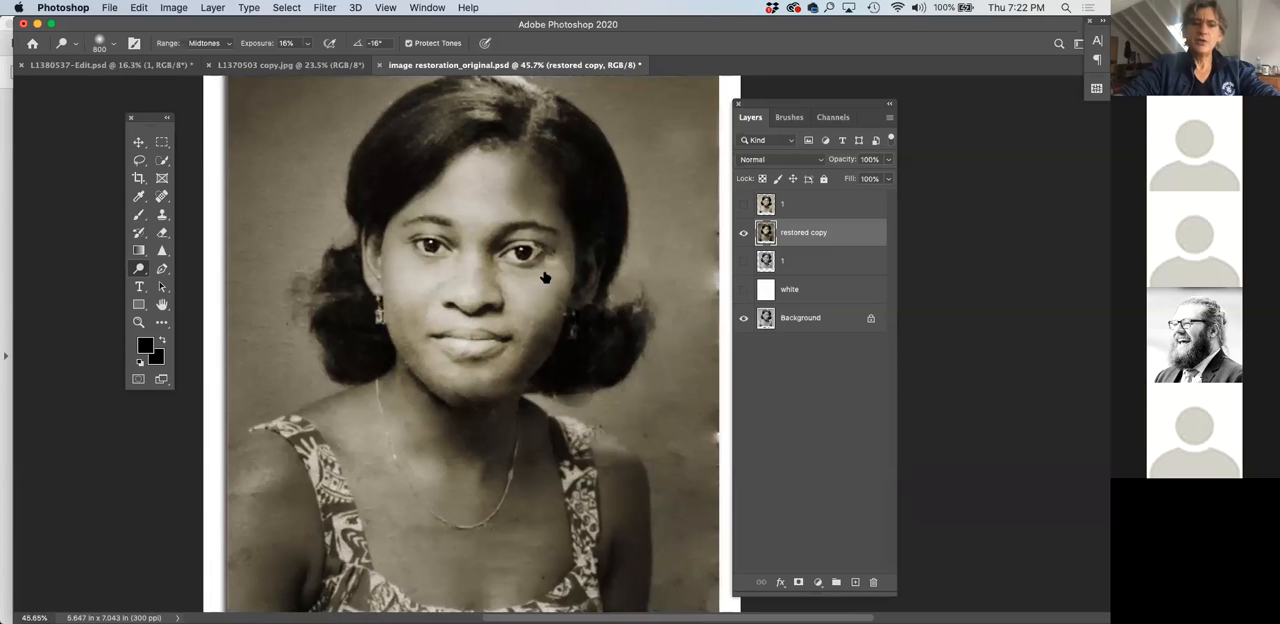
pyautogui.scroll(-3, 500, 270)
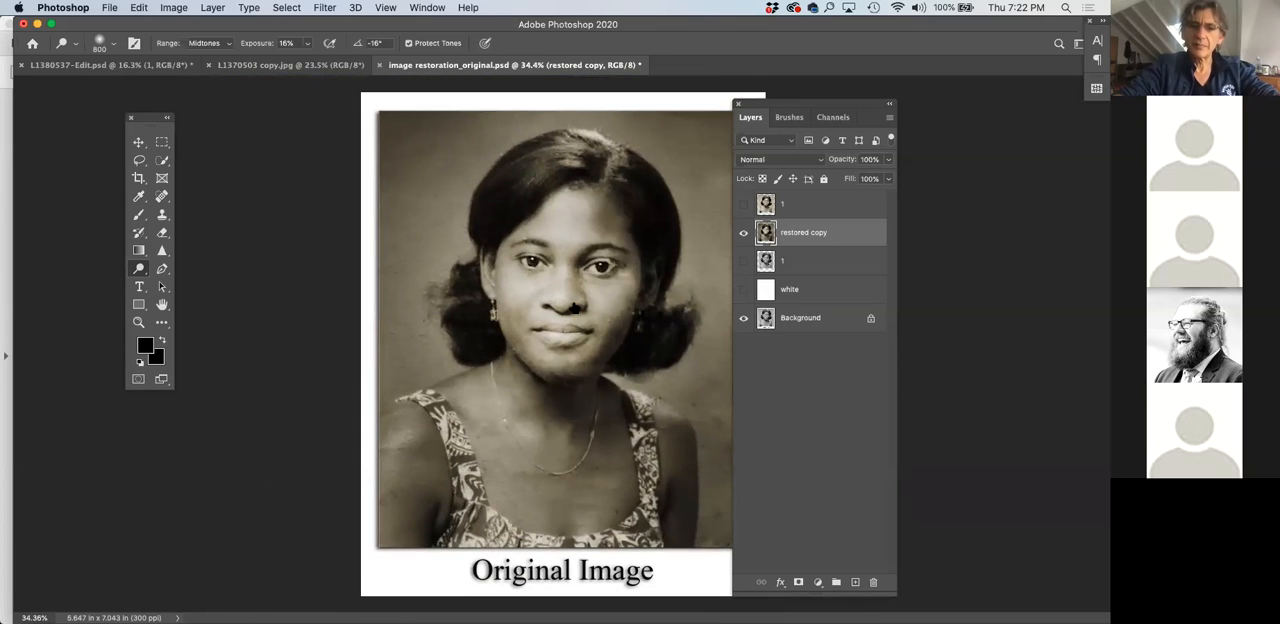
pyautogui.click(743, 204)
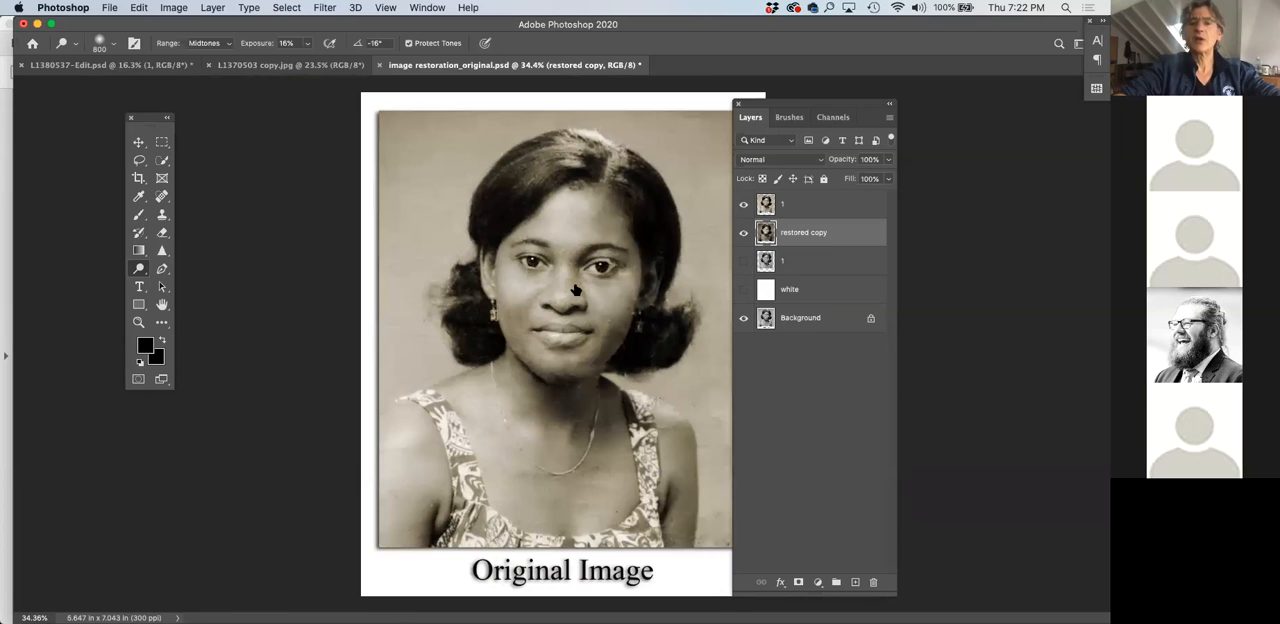
pyautogui.click(745, 206)
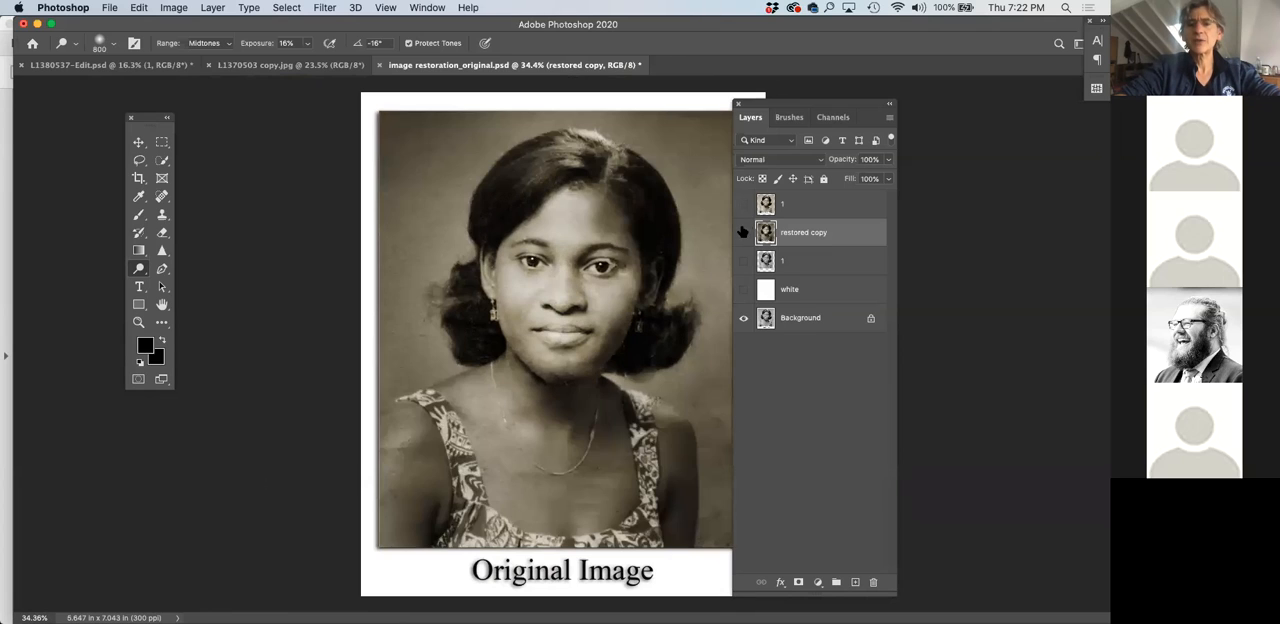
# Compare the restored copy with the cracked Background photo by hiding and showing it, and examine the repaired face closely
pyautogui.click(743, 232)
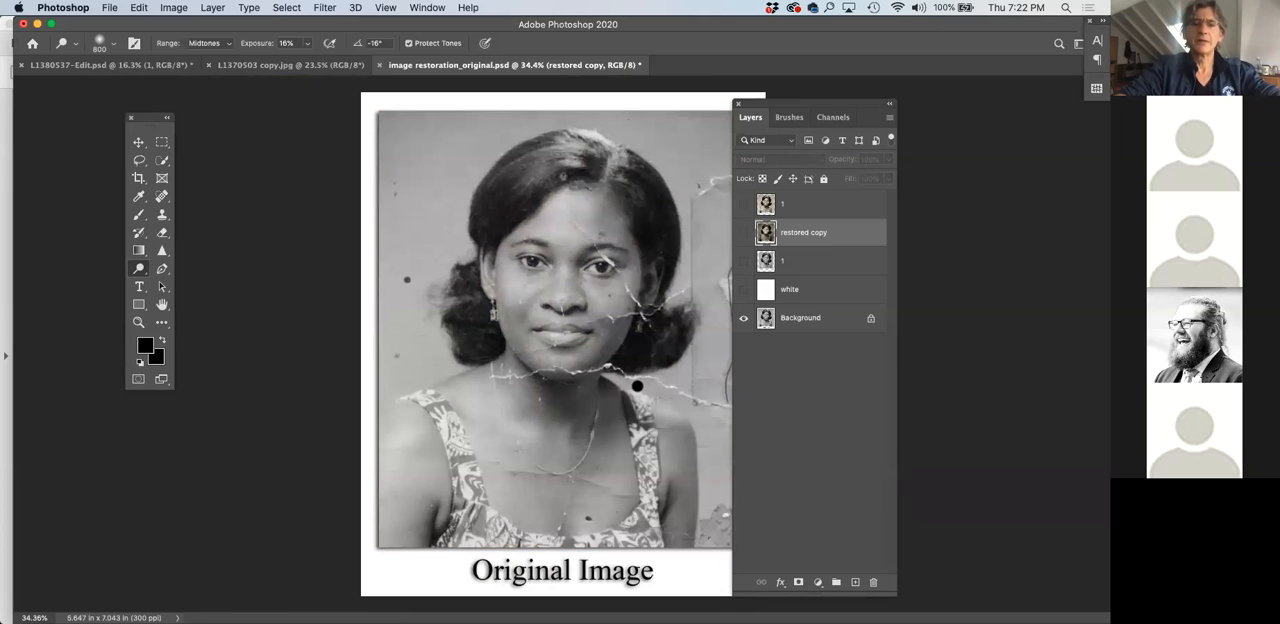
pyautogui.click(743, 234)
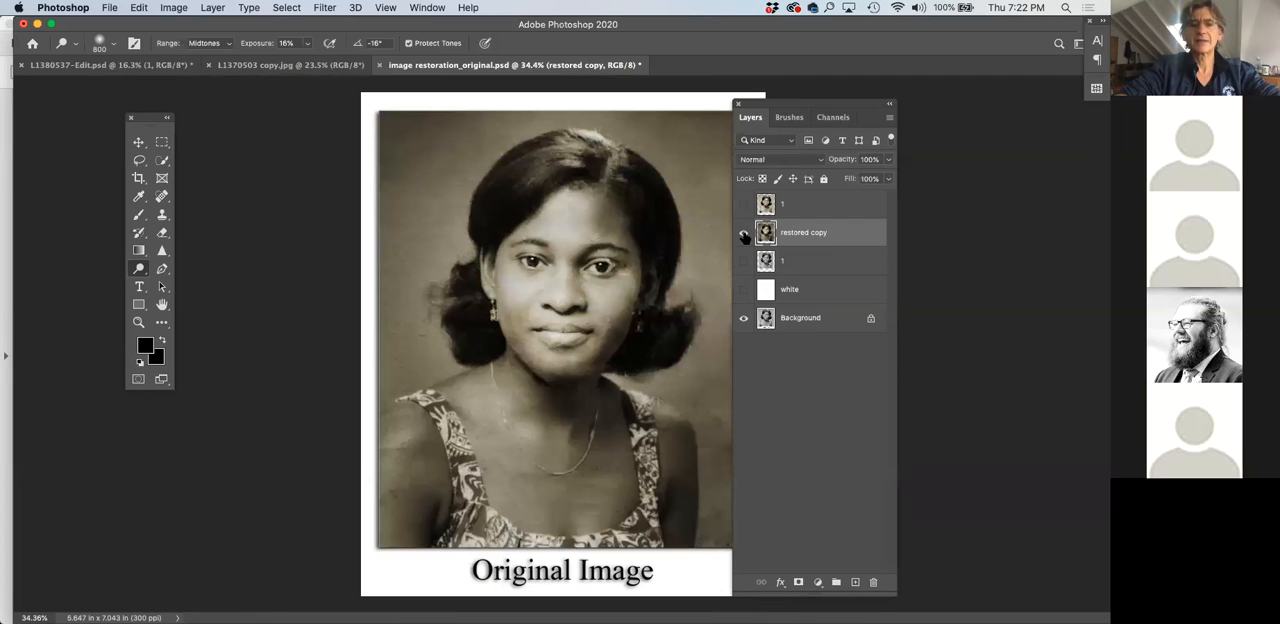
pyautogui.click(744, 234)
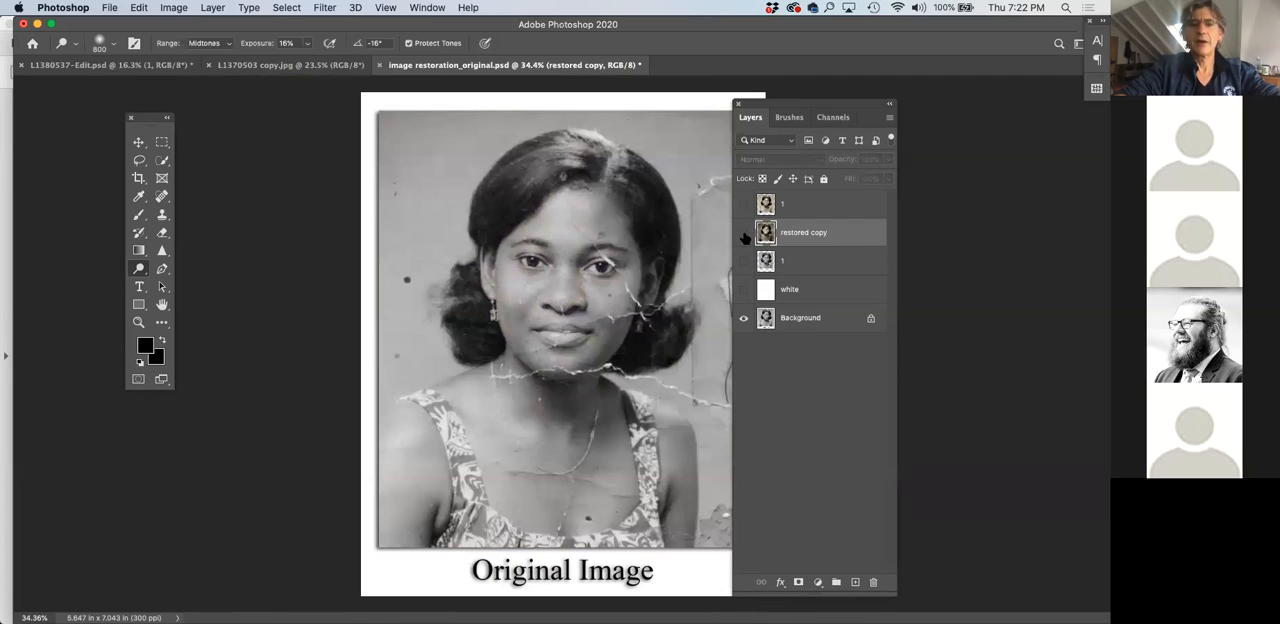
pyautogui.click(744, 233)
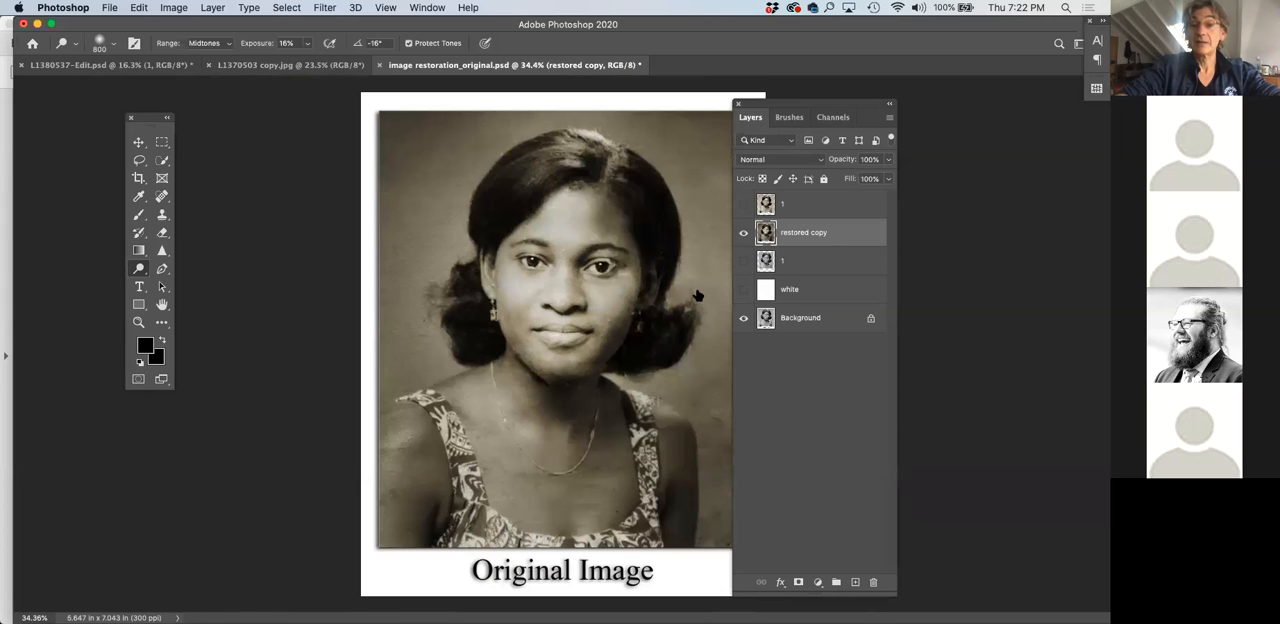
pyautogui.click(743, 235)
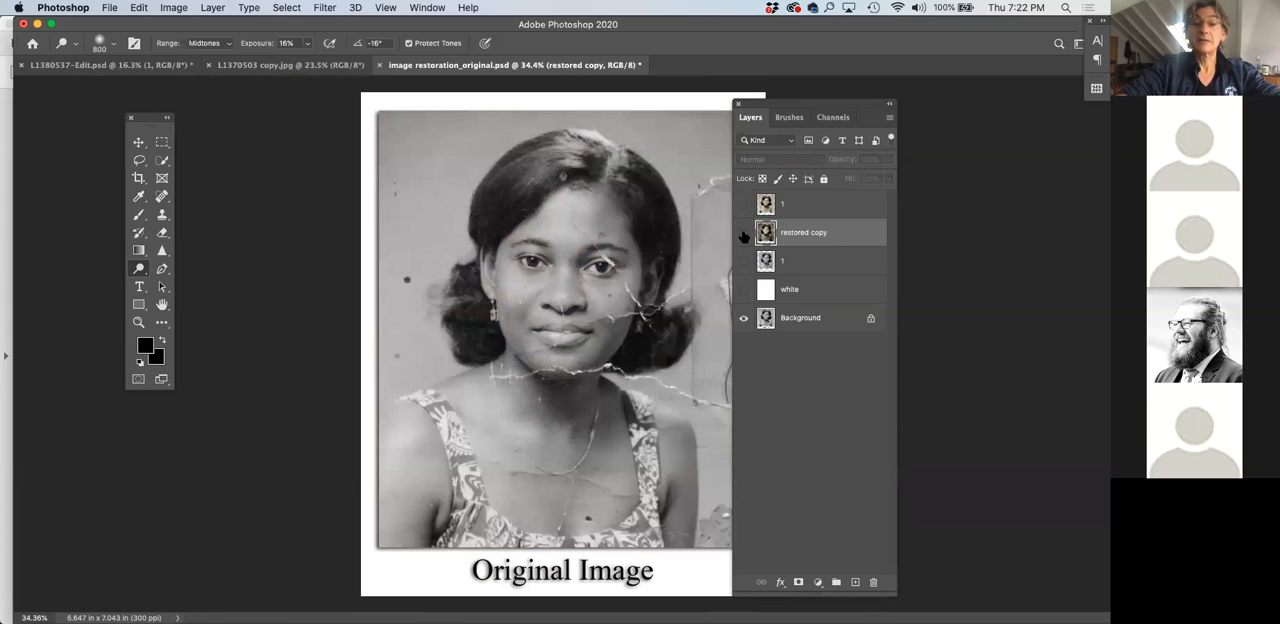
pyautogui.click(743, 235)
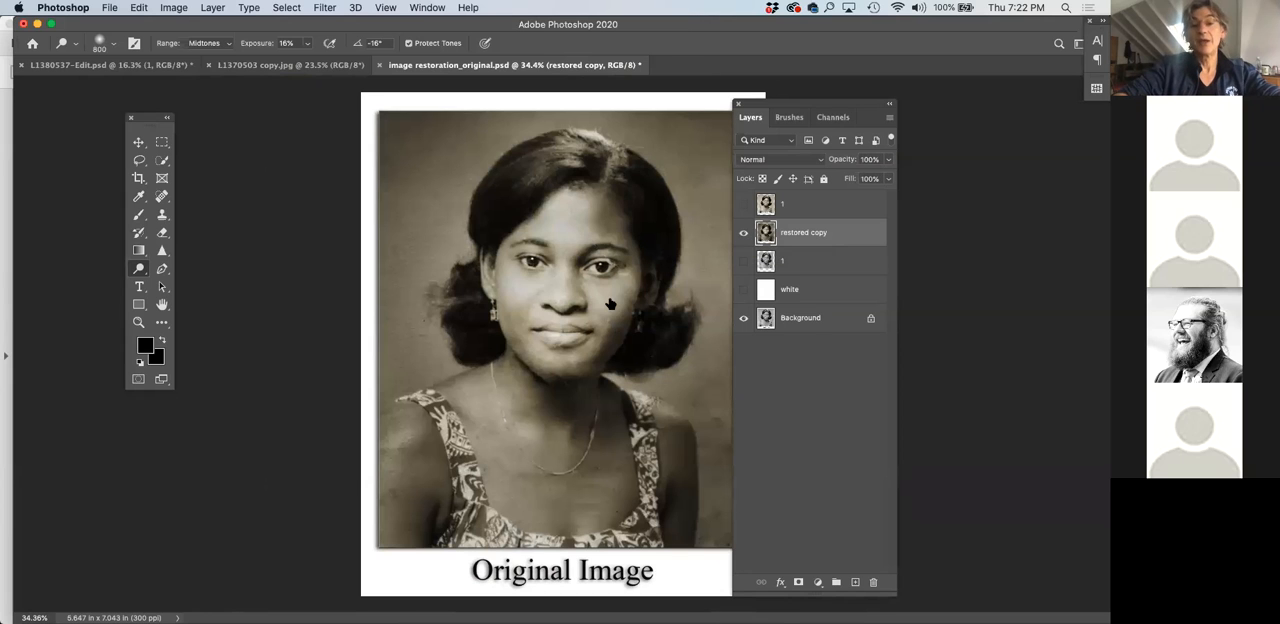
pyautogui.scroll(3, 614, 272)
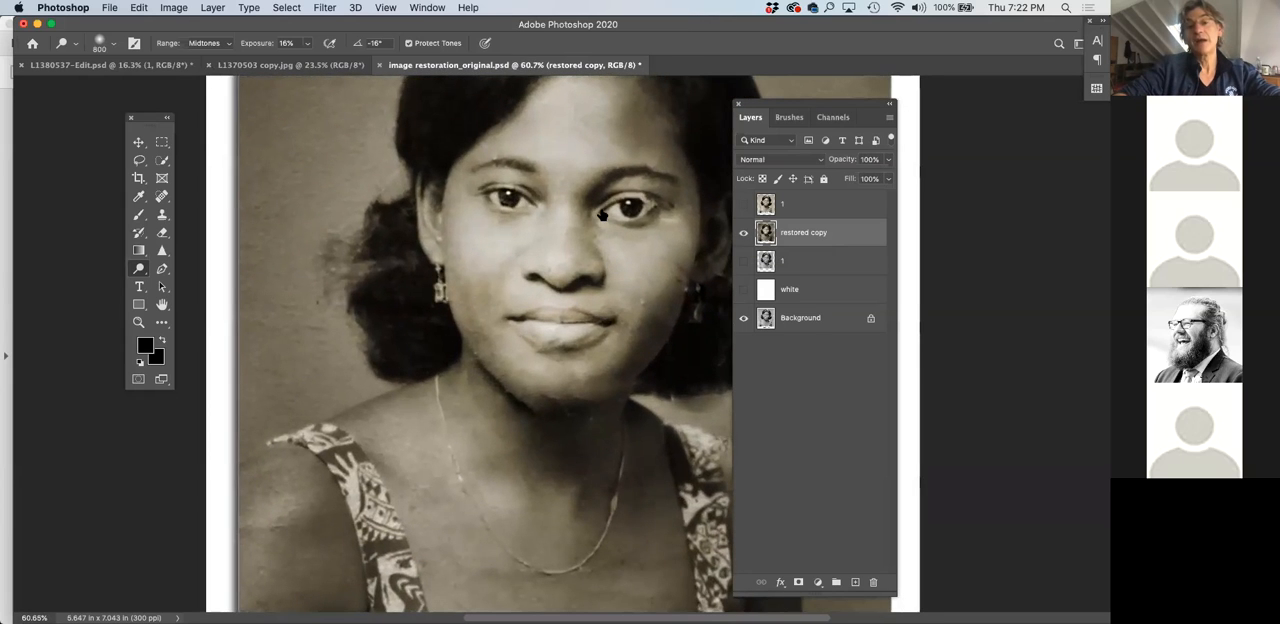
pyautogui.hscroll(3, 557, 263)
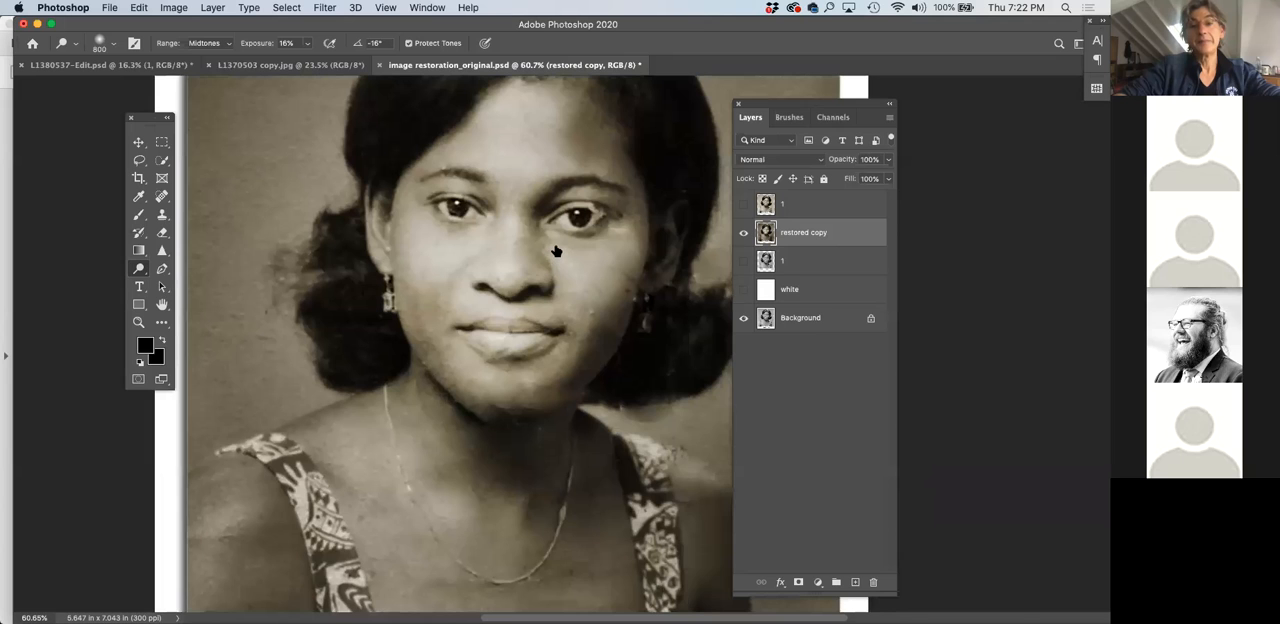
pyautogui.scroll(-3, 555, 251)
pyautogui.scroll(-3, 555, 251)
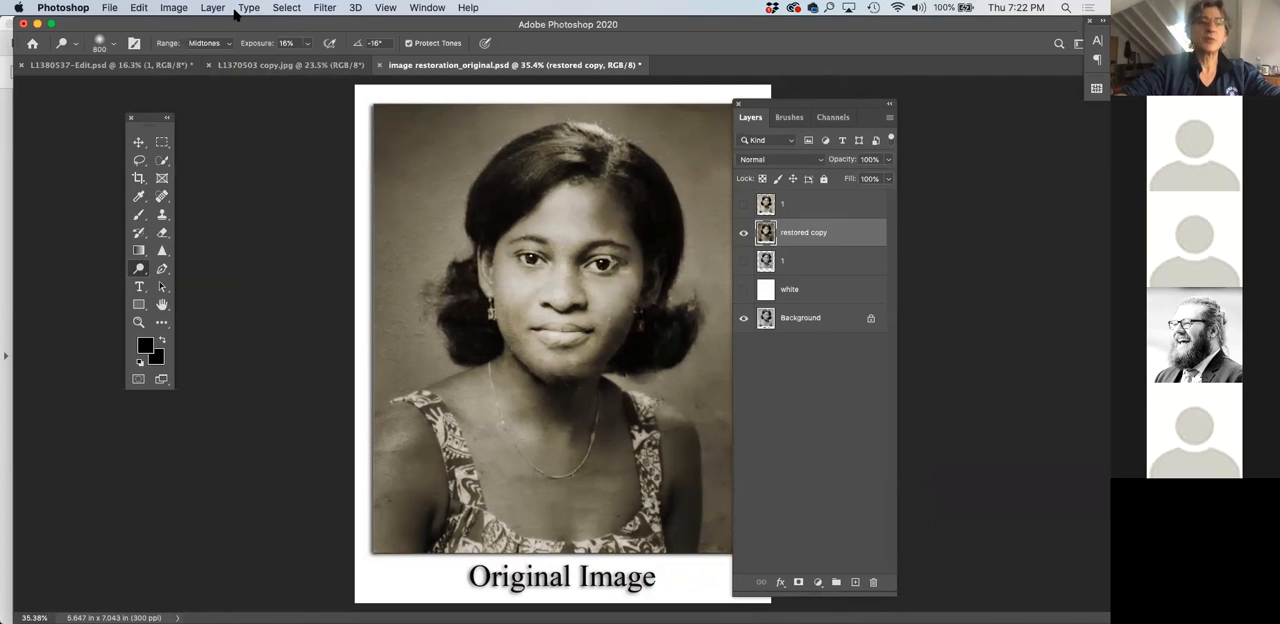
# Brighten the restored copy with a Levels adjustment, setting the midtone input to 1.02 and the white input to 231
pyautogui.click(174, 8)
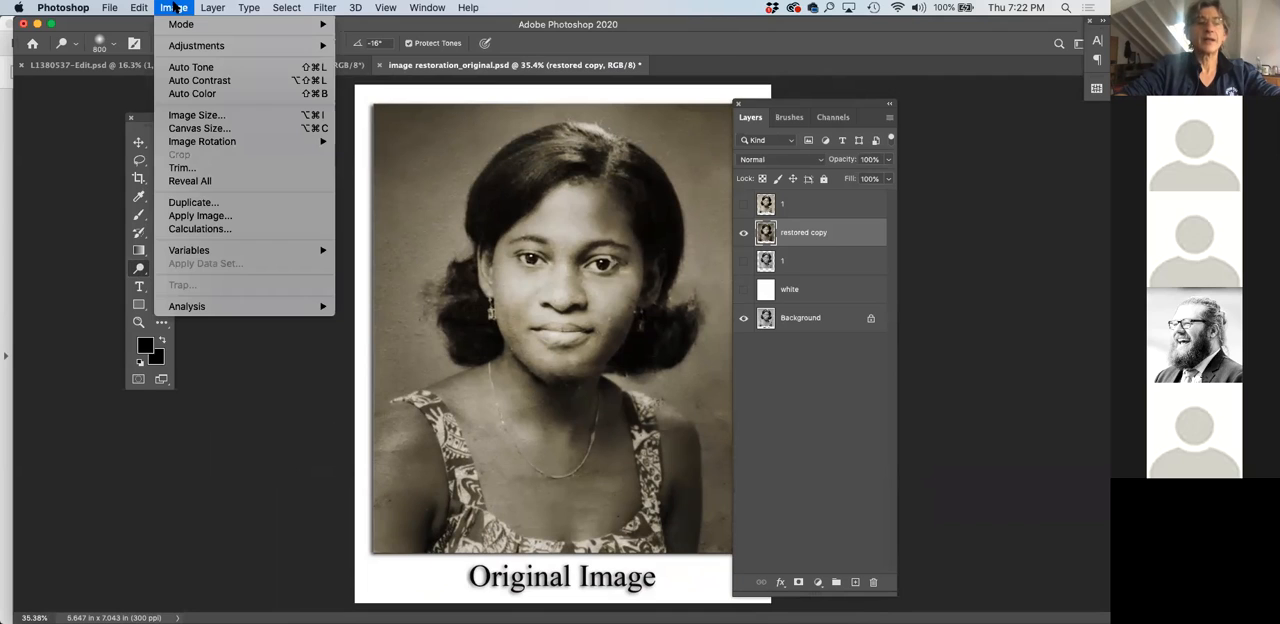
pyautogui.moveTo(182, 45)
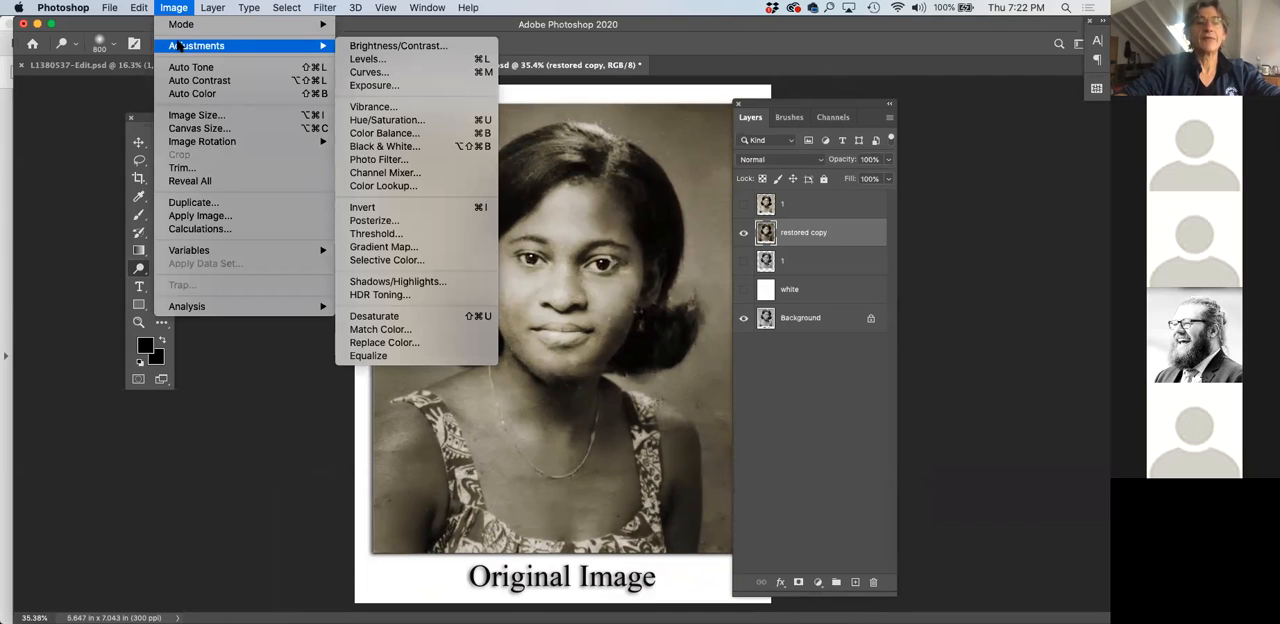
pyautogui.click(366, 59)
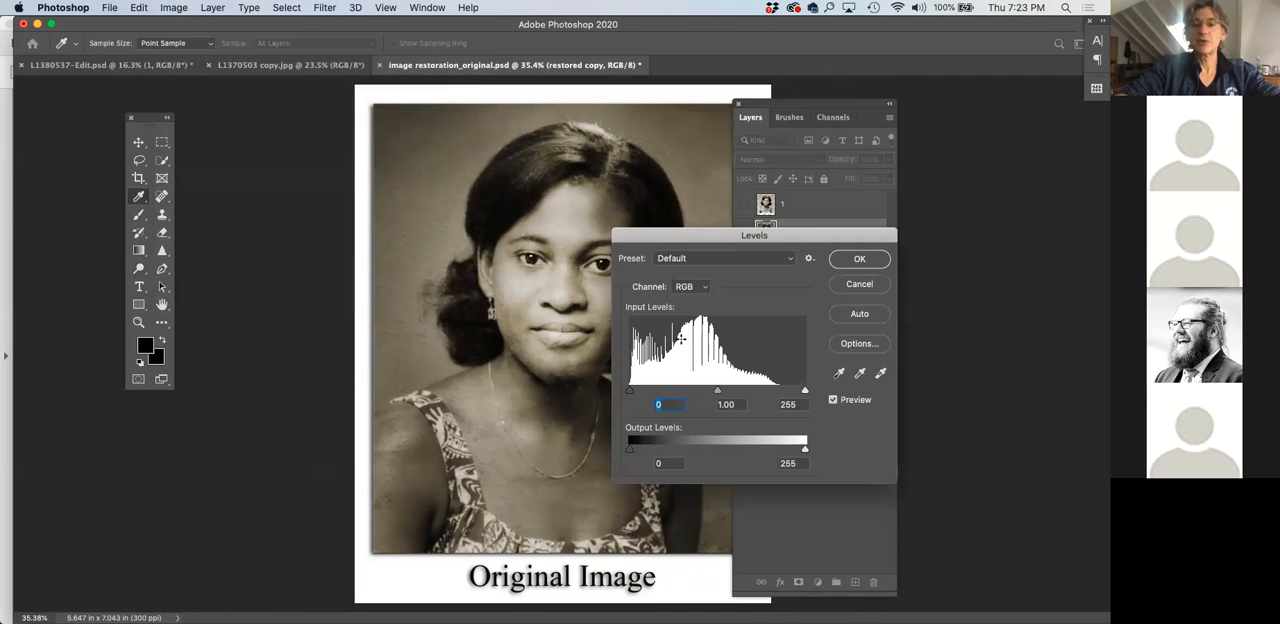
pyautogui.moveTo(631, 392)
pyautogui.mouseDown()
pyautogui.moveTo(655, 392)
pyautogui.moveTo(621, 397)
pyautogui.mouseUp()
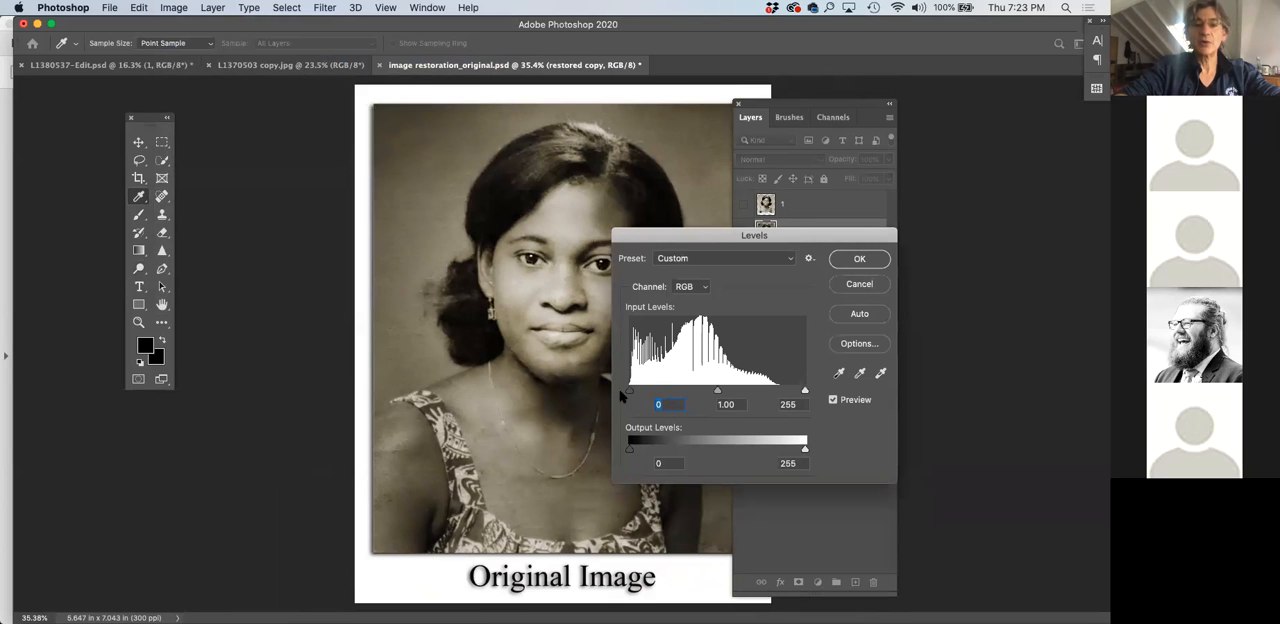
pyautogui.moveTo(718, 394); pyautogui.dragTo(714, 396)
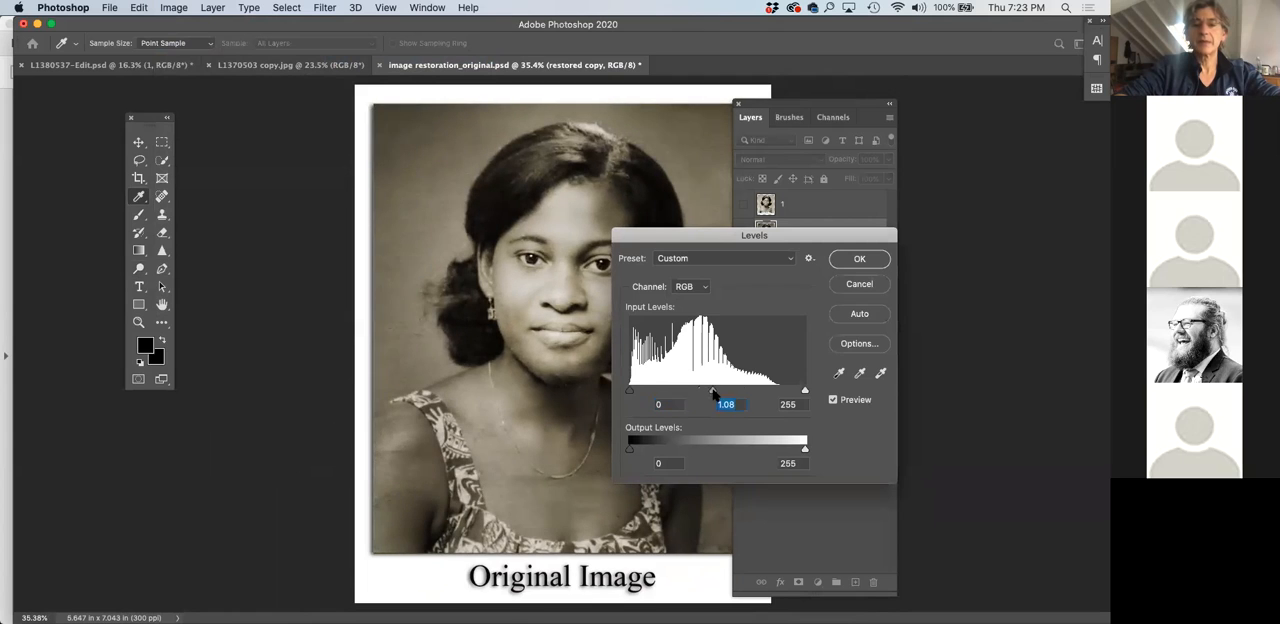
pyautogui.moveTo(806, 393); pyautogui.dragTo(788, 392)
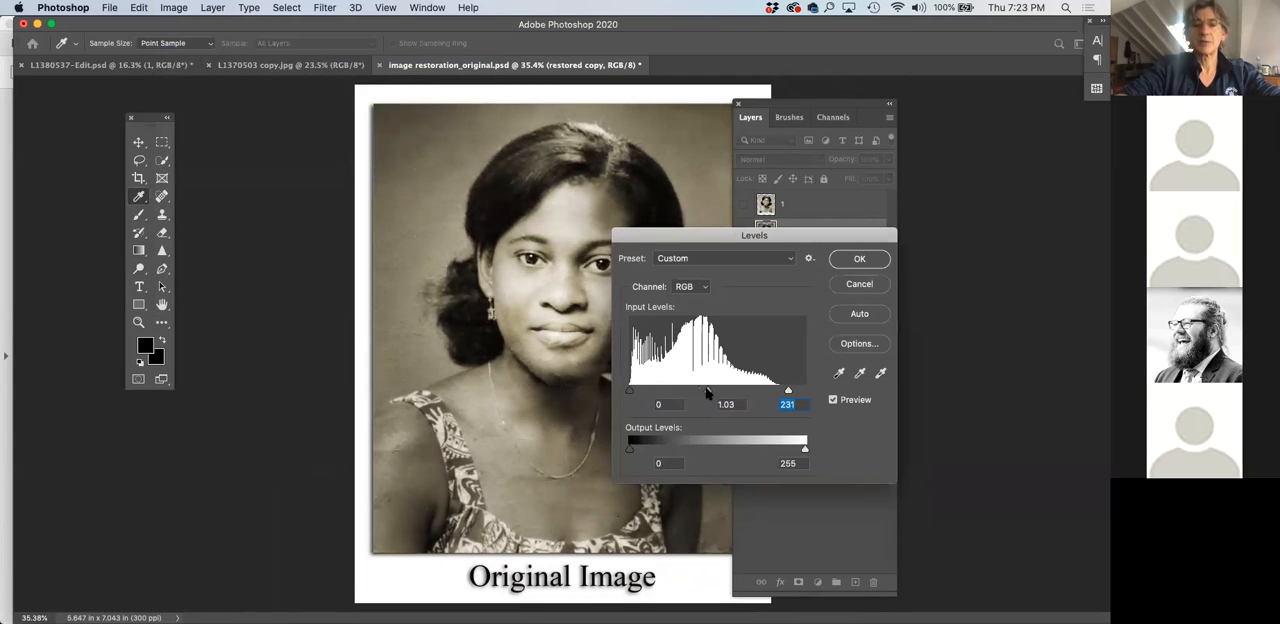
pyautogui.click(707, 392)
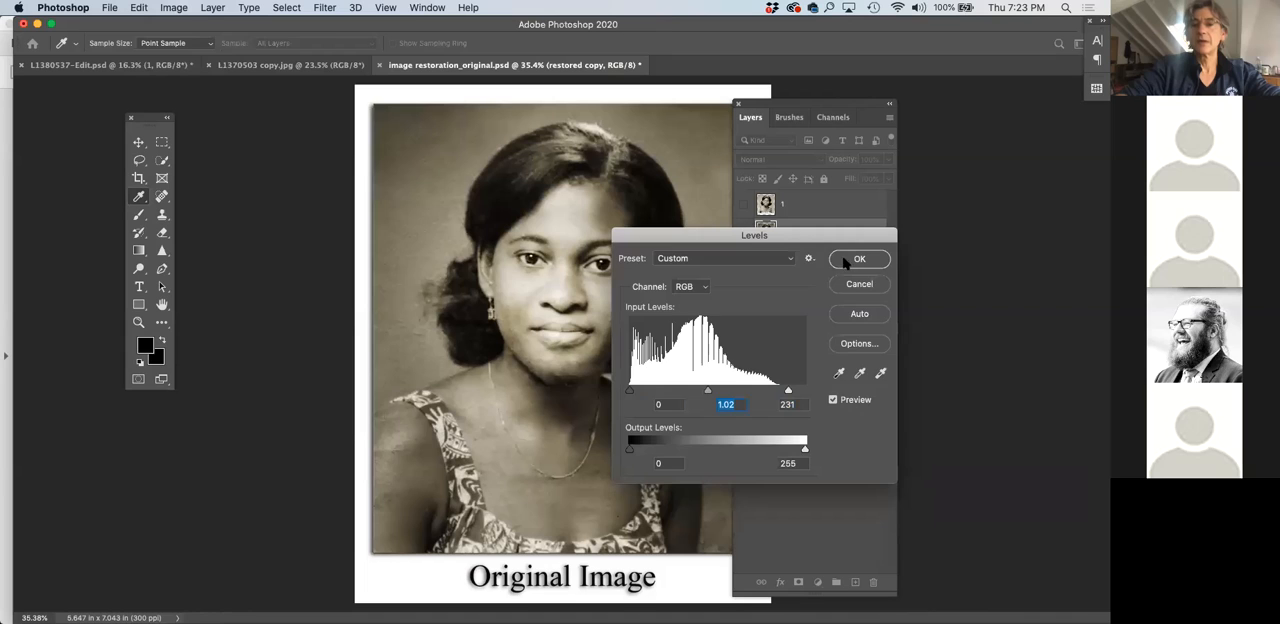
pyautogui.click(848, 259)
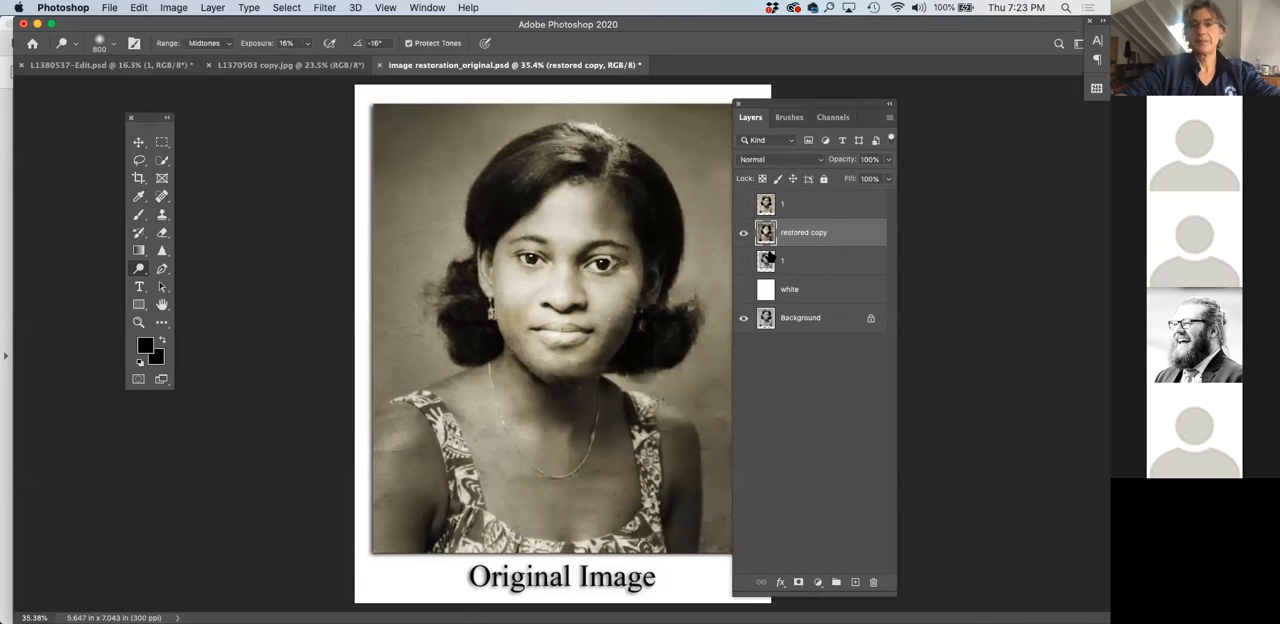
# Hide and show the brightened restored copy to check it against the original Background, and view the whole picture
pyautogui.click(743, 233)
pyautogui.click(743, 233)
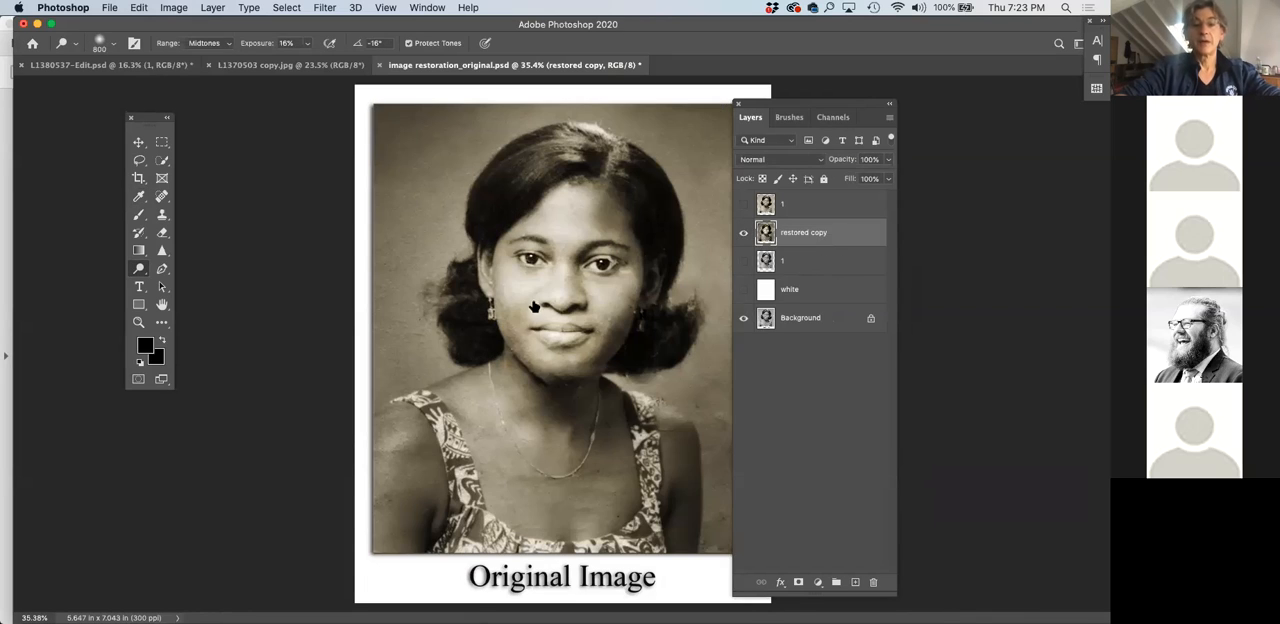
pyautogui.scroll(-2, 535, 307)
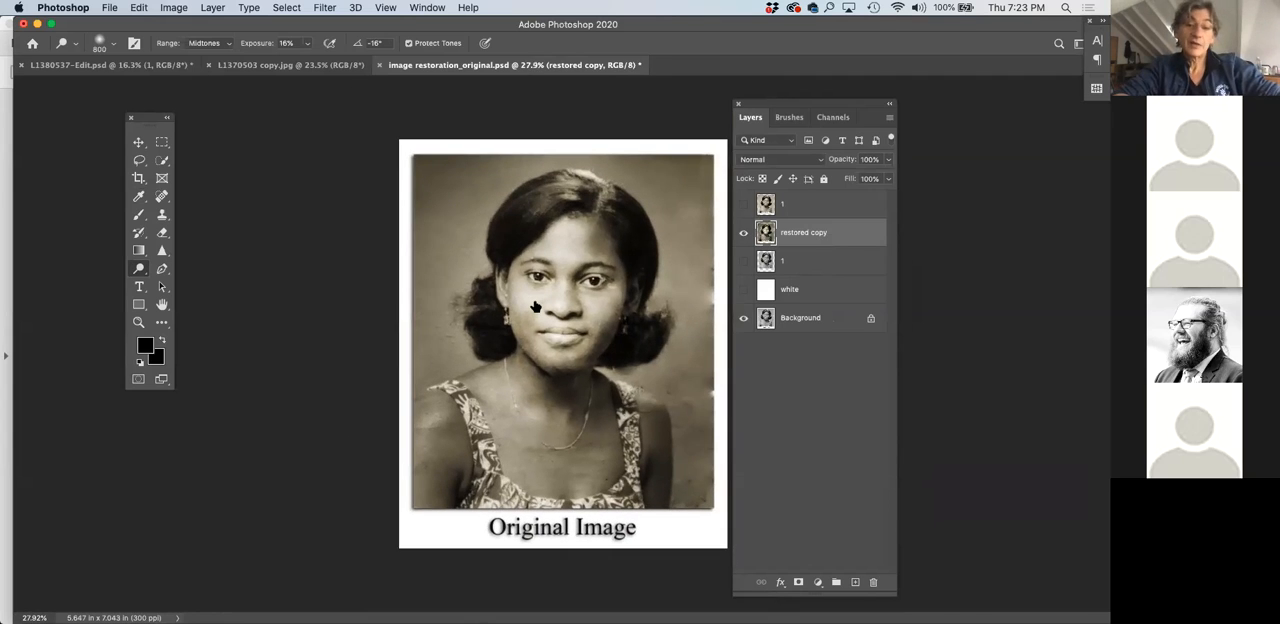